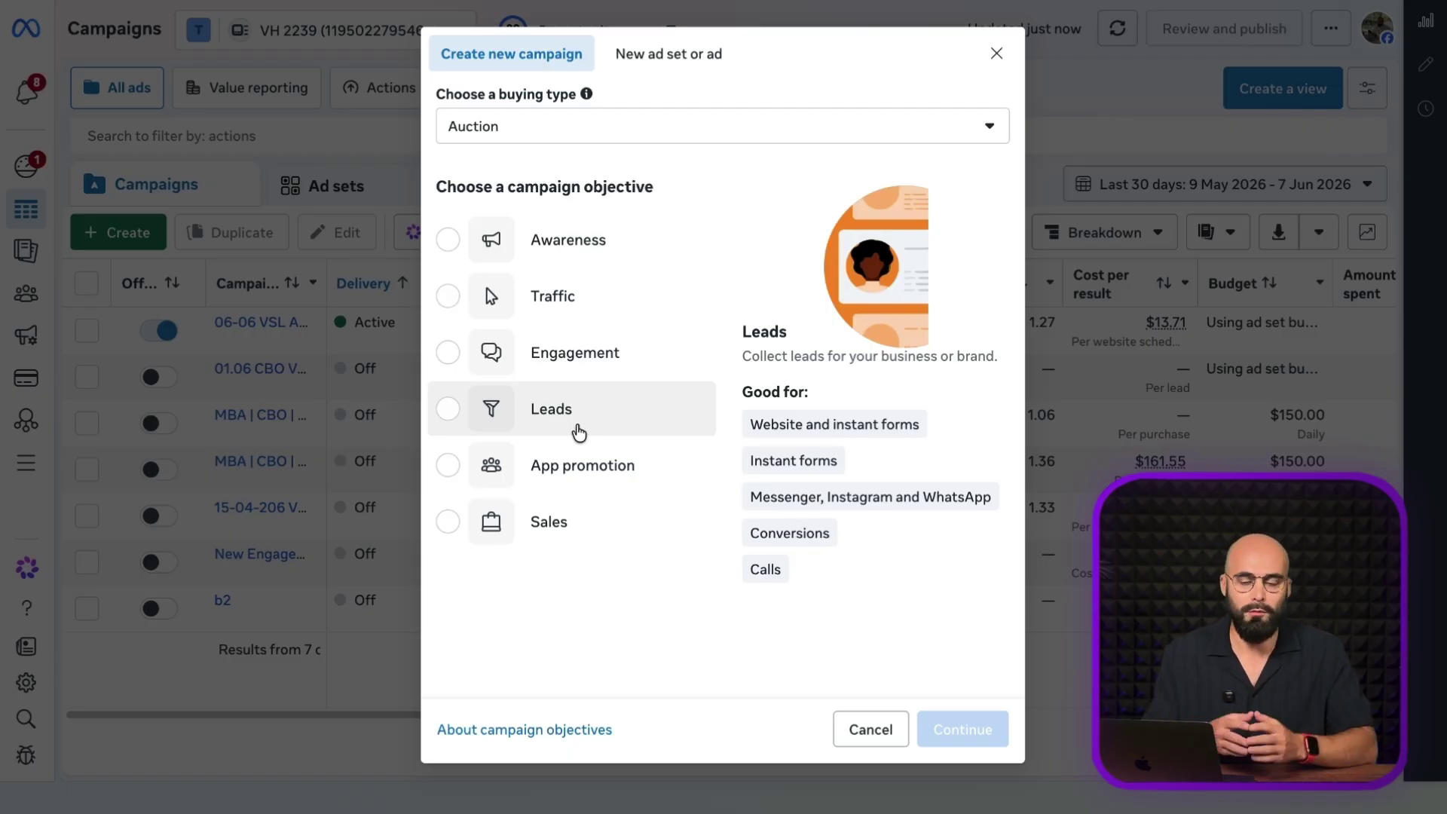
Create a new campaign with the Leads objective, set its budget strategy to Ad set budget, and continue to the ad set.
left_click(579, 431)
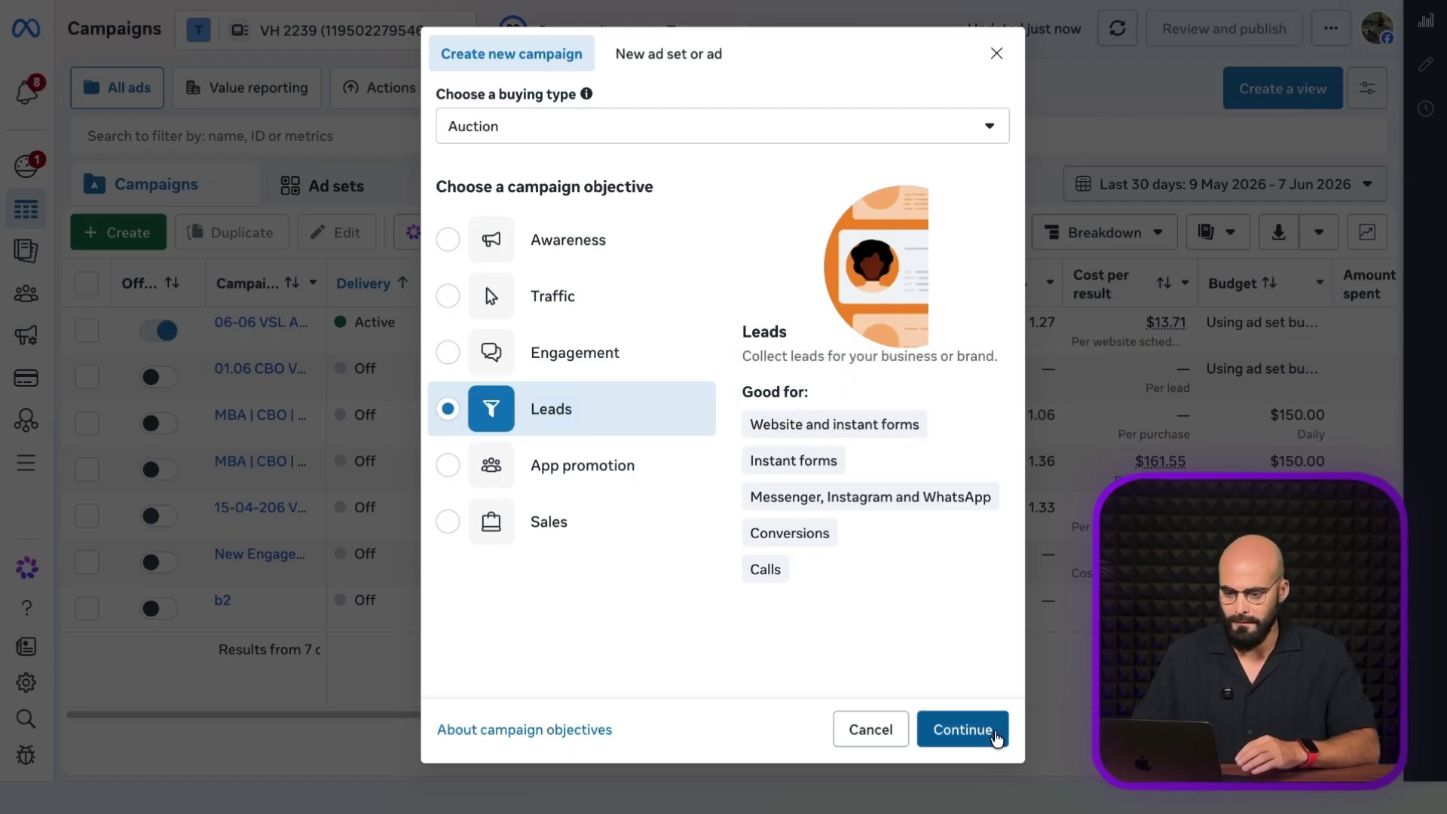
left_click(993, 734)
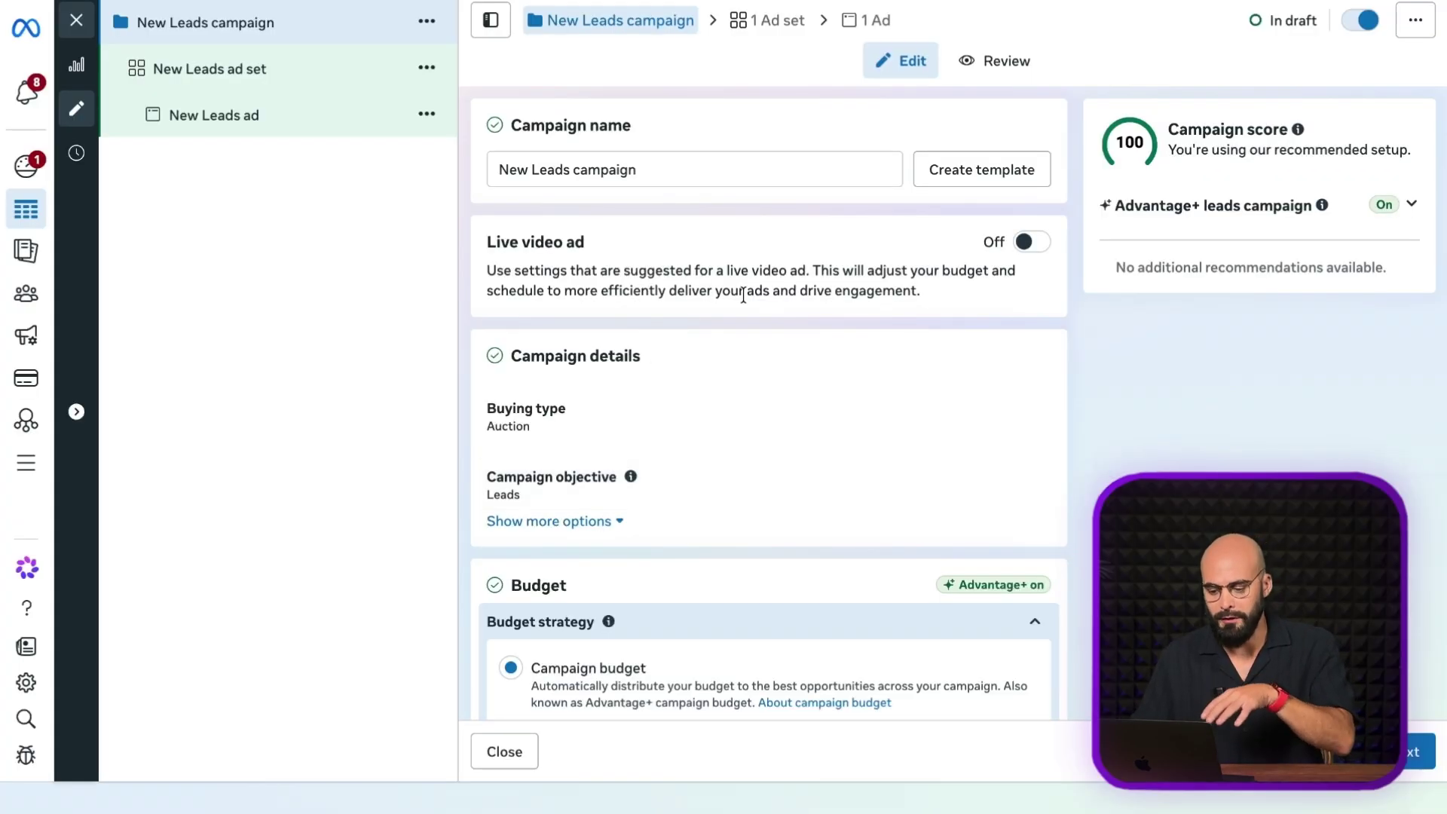
scroll(743, 294, "down", 5)
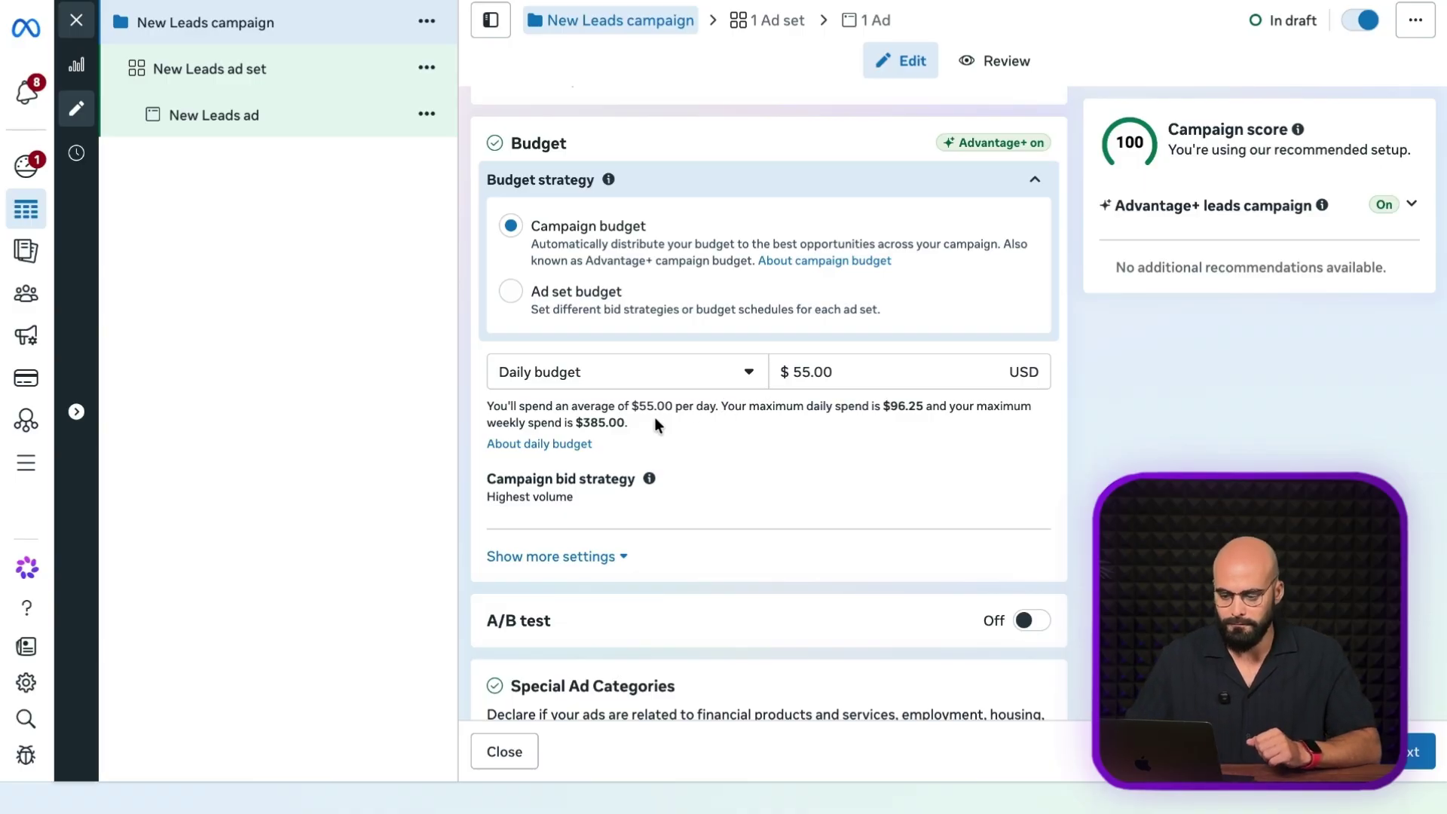
left_click(542, 305)
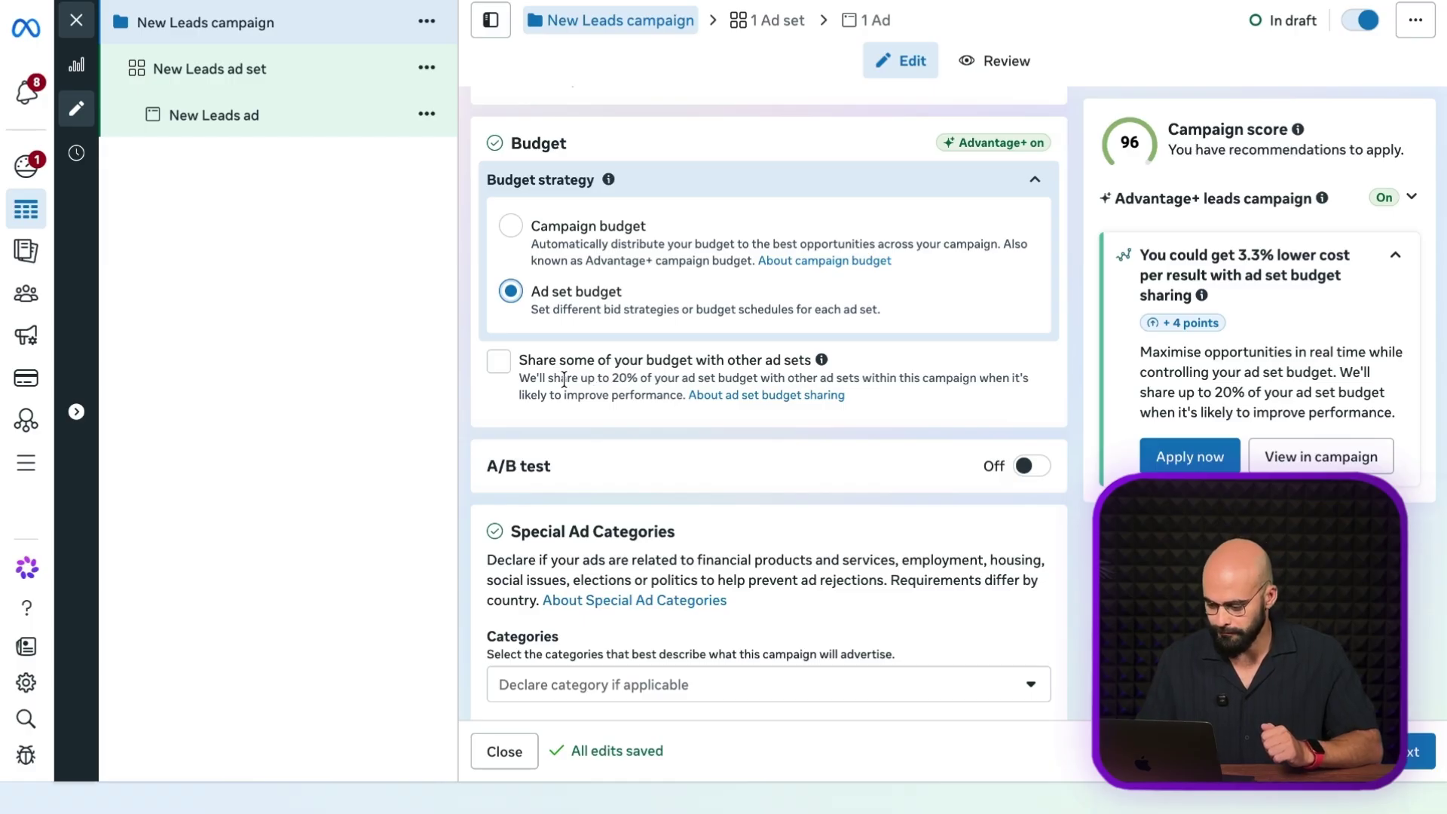
scroll(563, 380, "down", 1)
left_click(1416, 752)
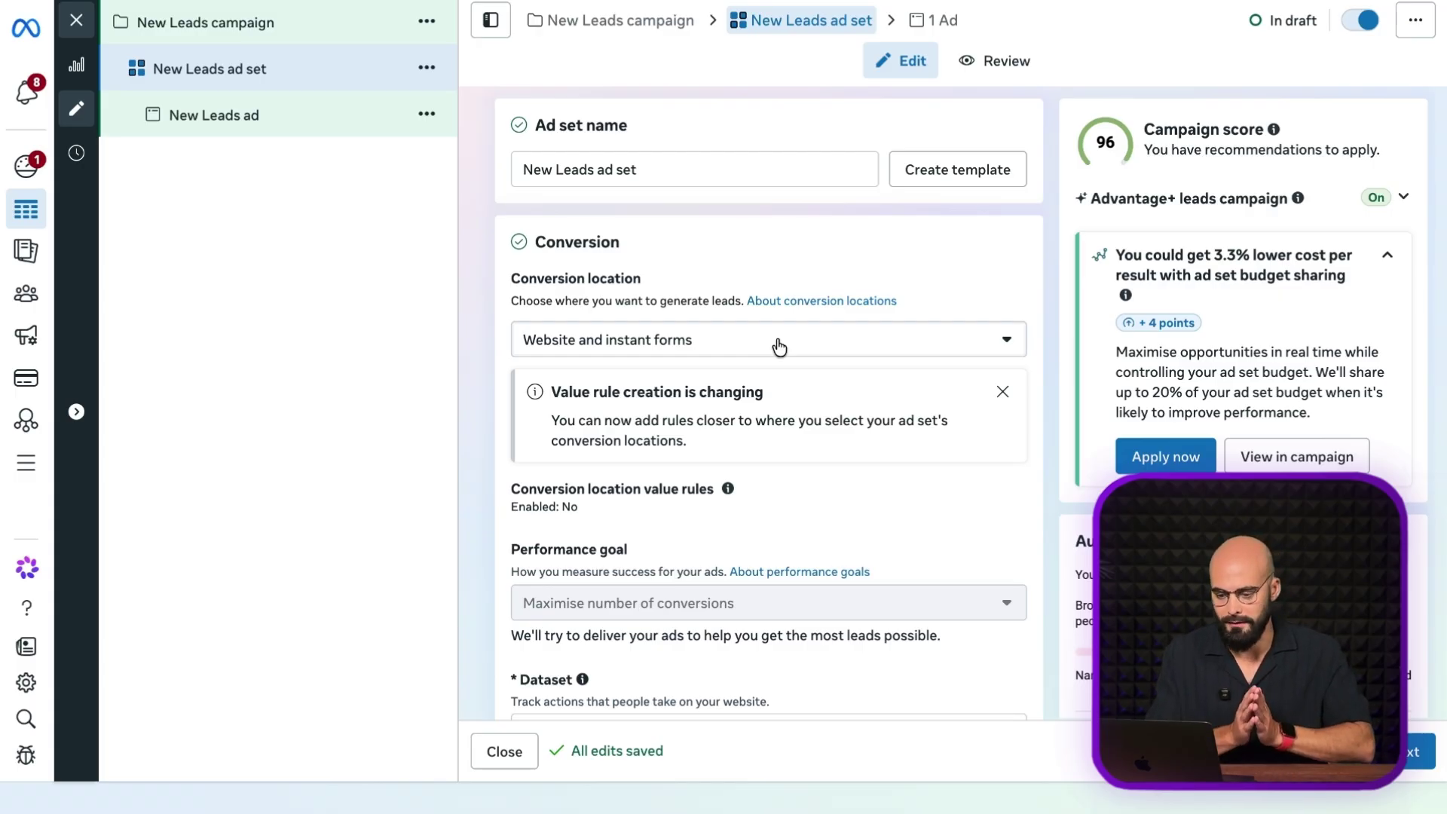
scroll(776, 343, "down", 1)
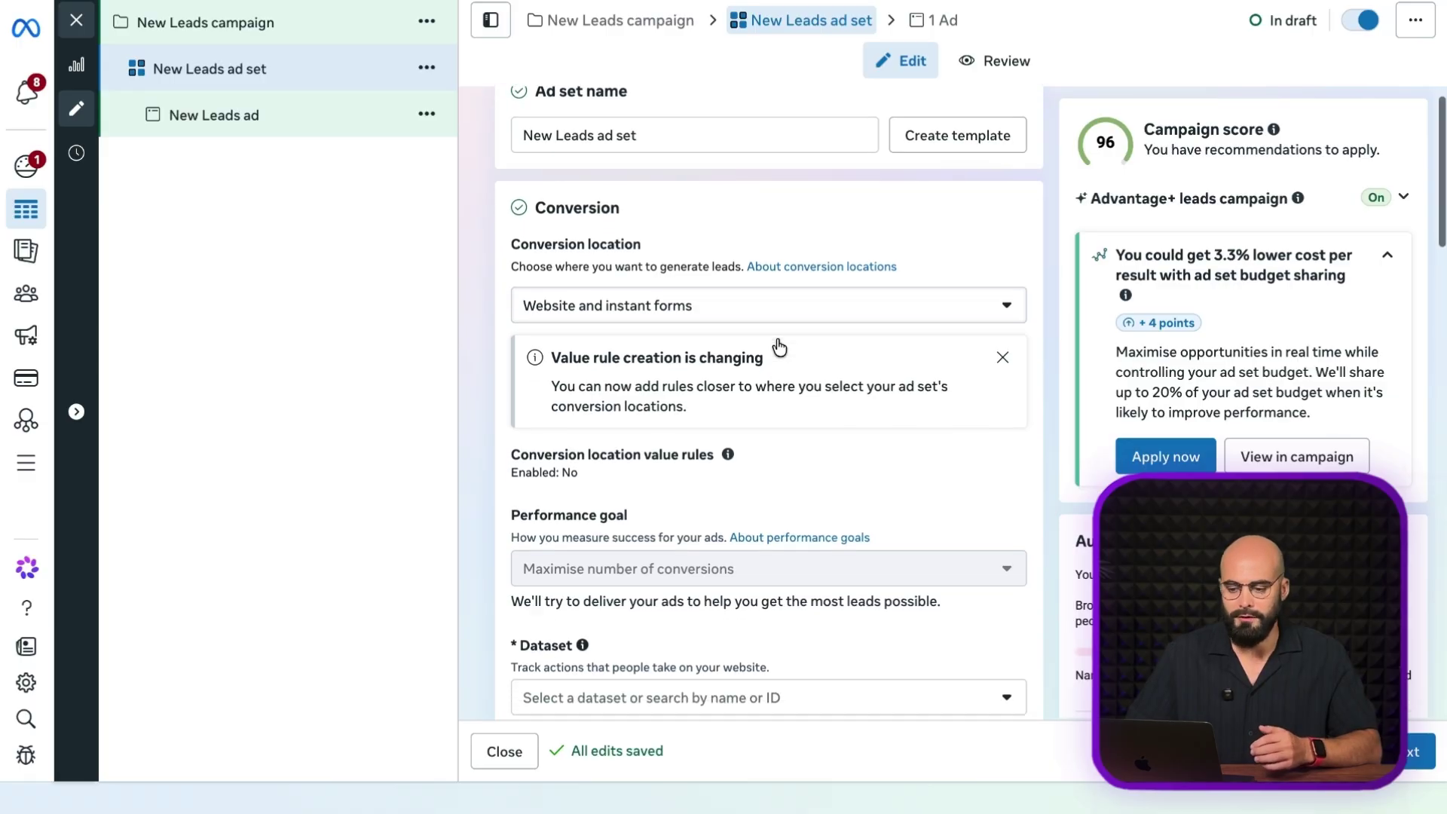
scroll(776, 338, "up", 1)
left_click(671, 169)
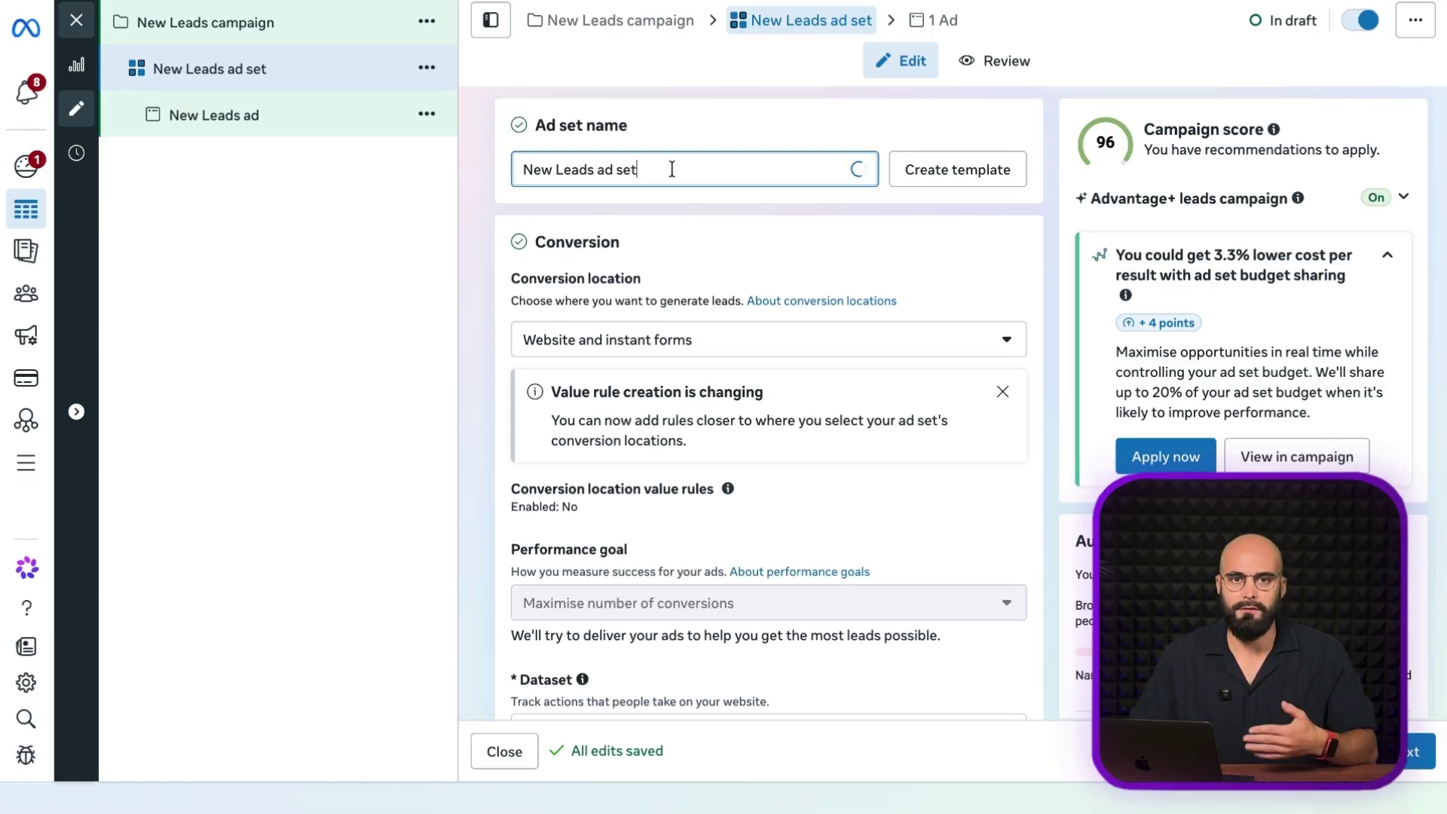
double_click(671, 169)
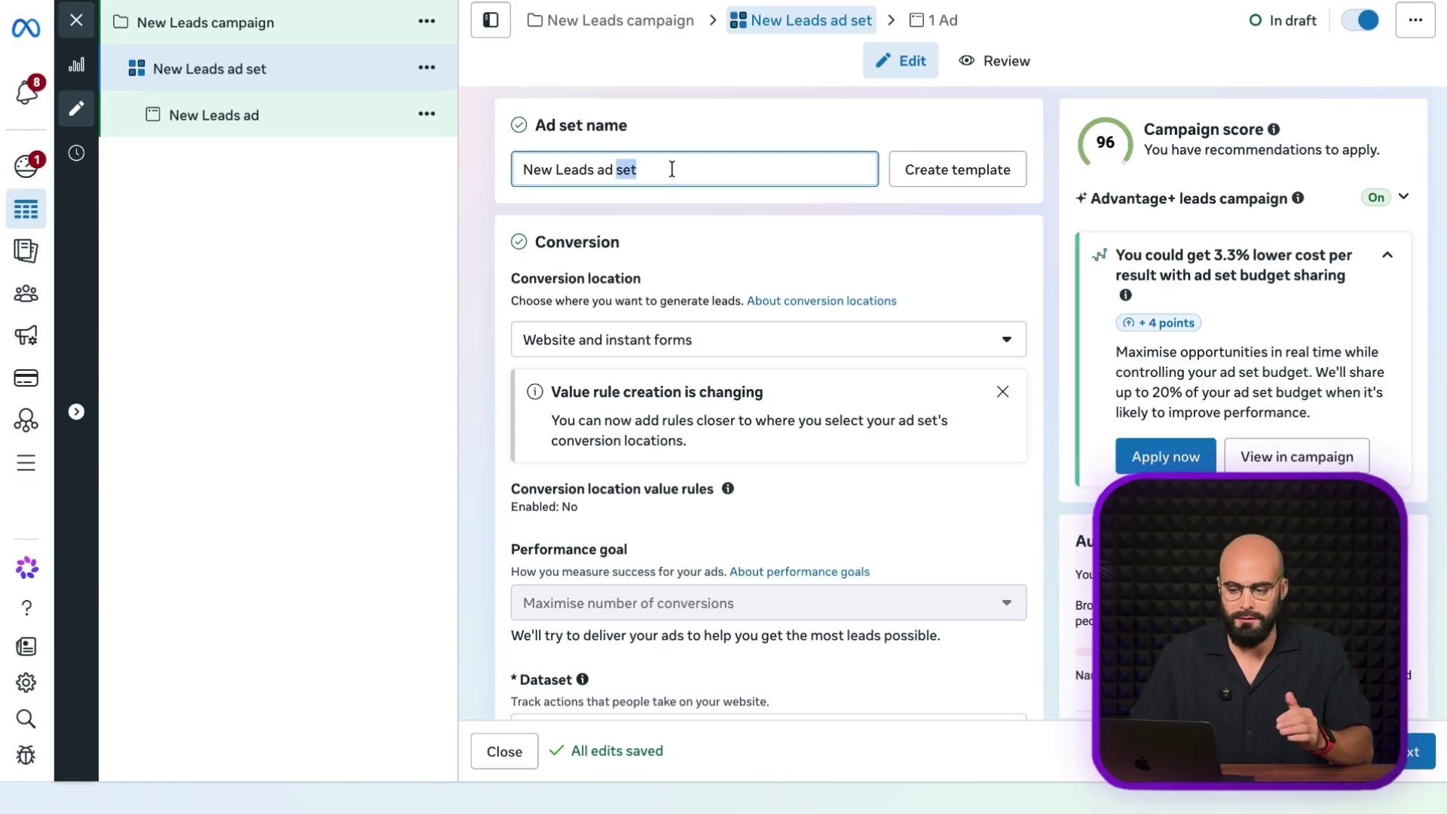
left_click(672, 169)
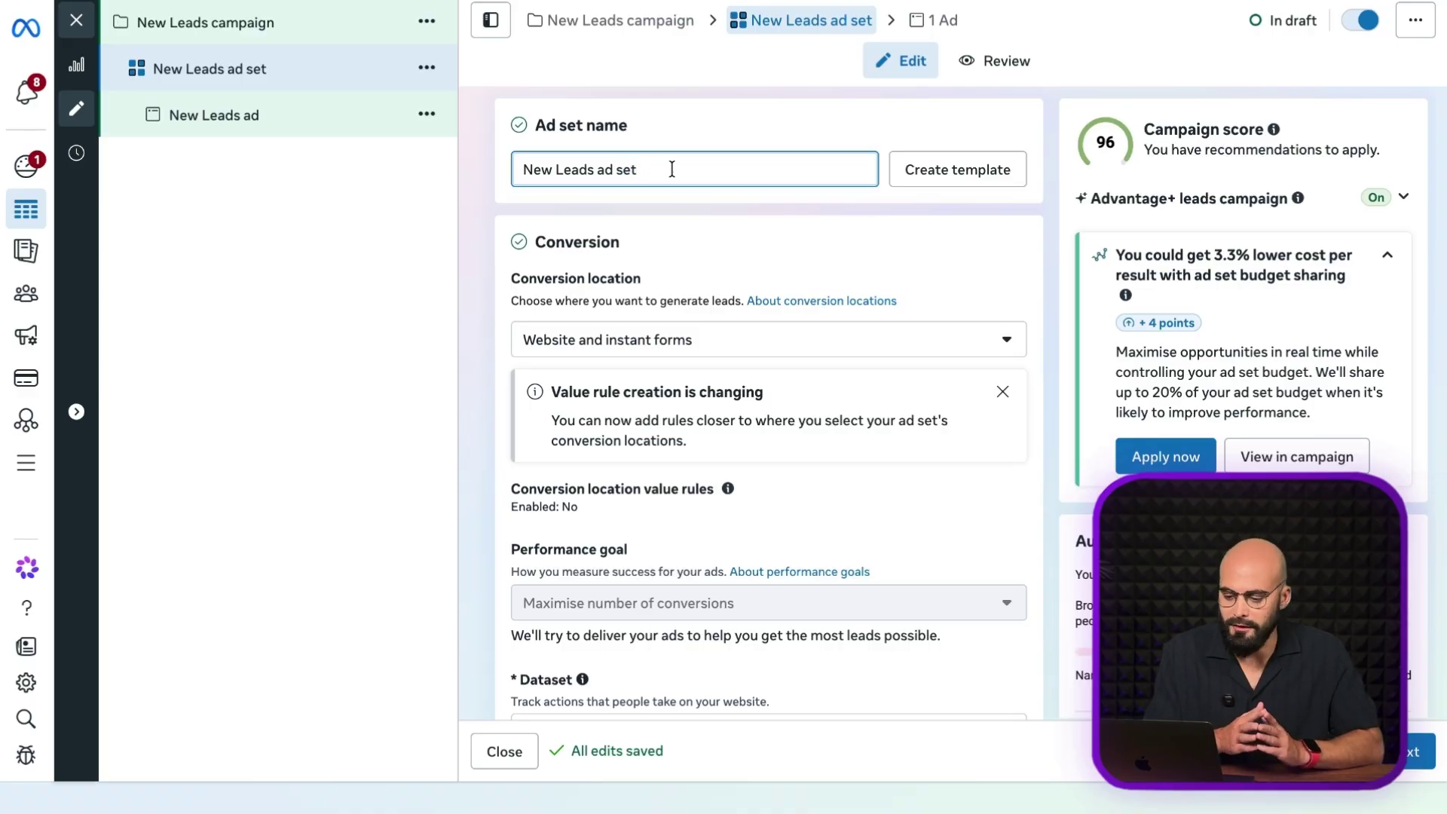
Set the ad set's conversion location to Website and check the available performance goals.
scroll(729, 381, "down", 3)
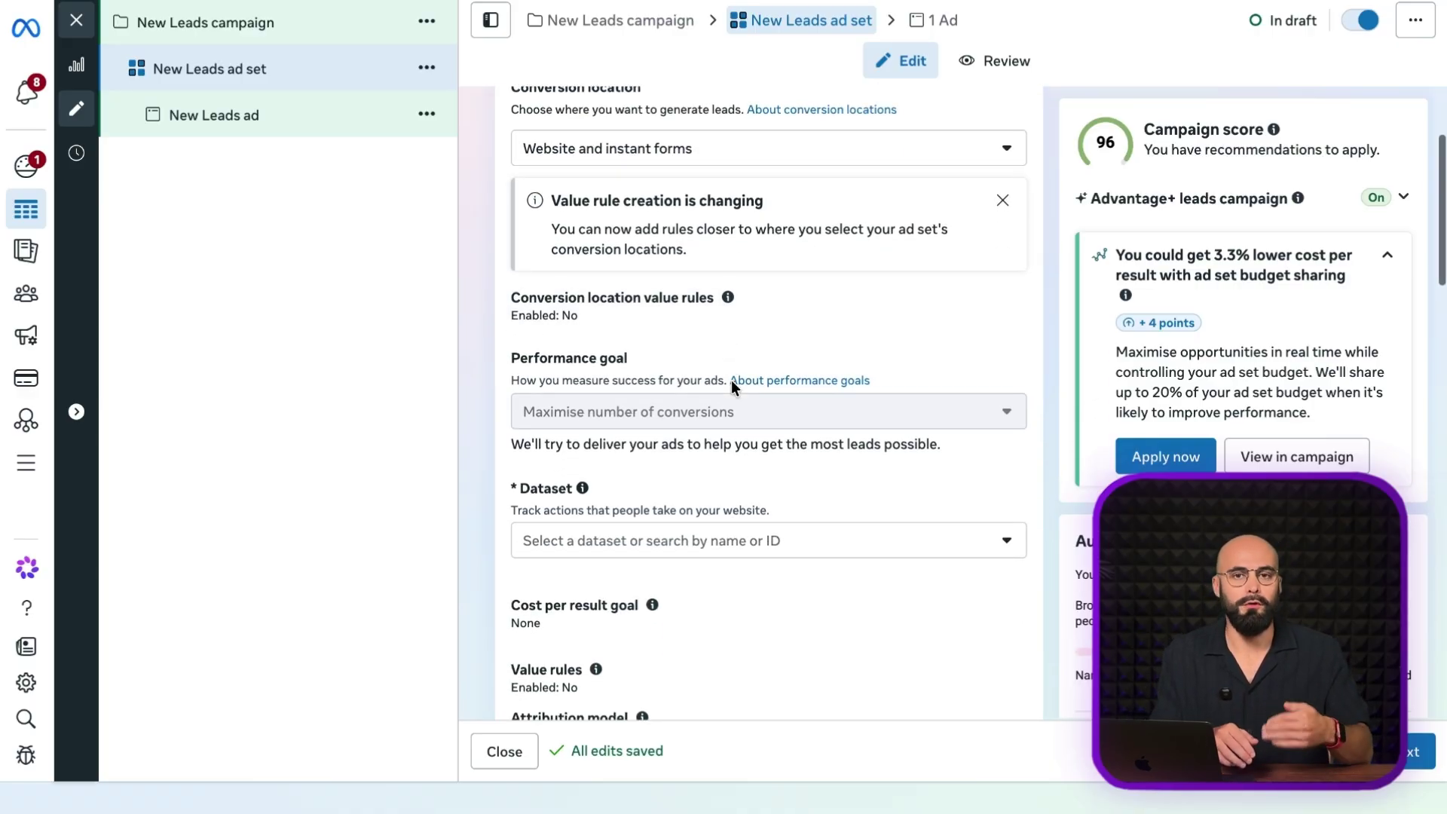
scroll(732, 380, "up", 3)
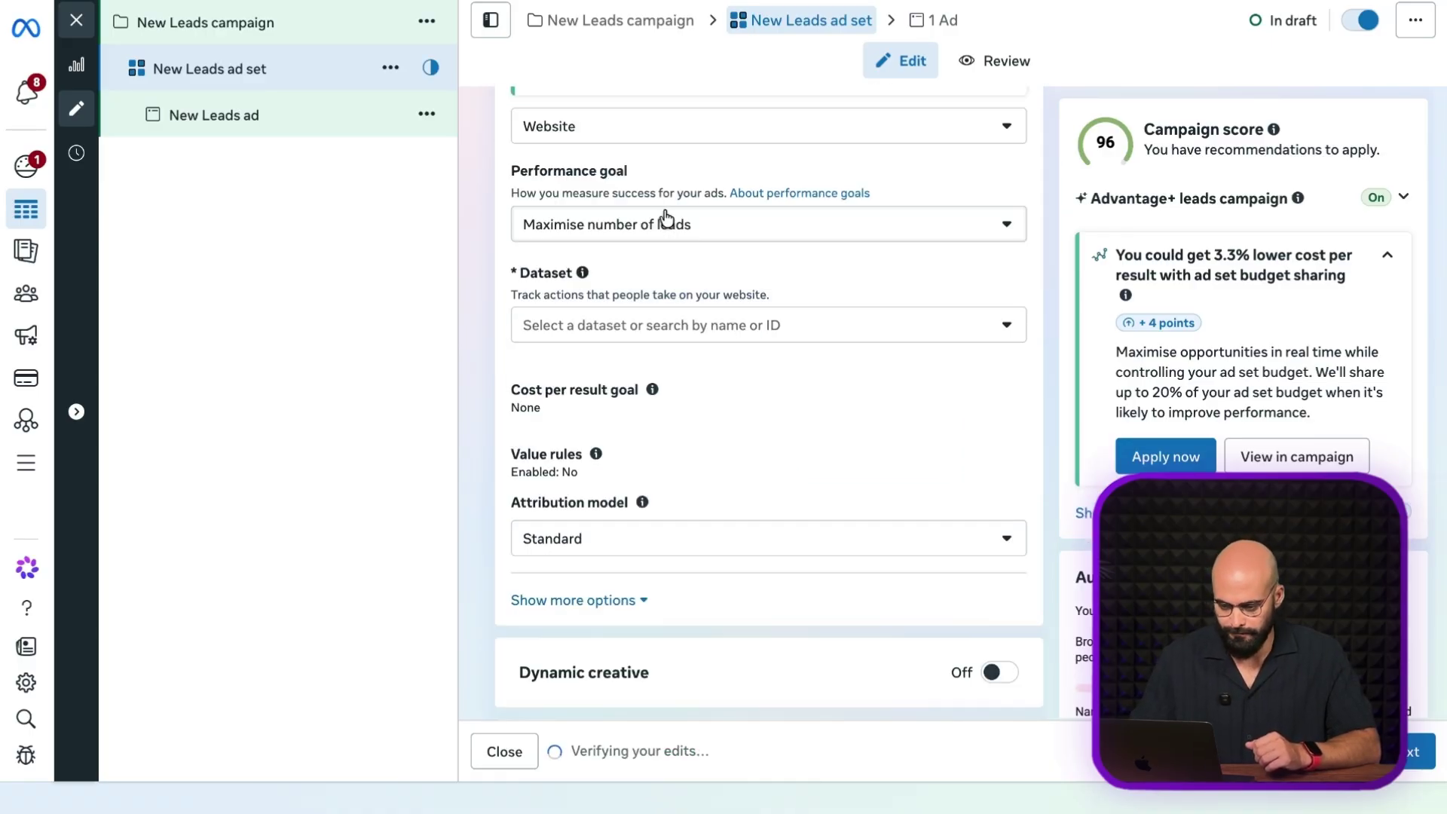
left_click(663, 220)
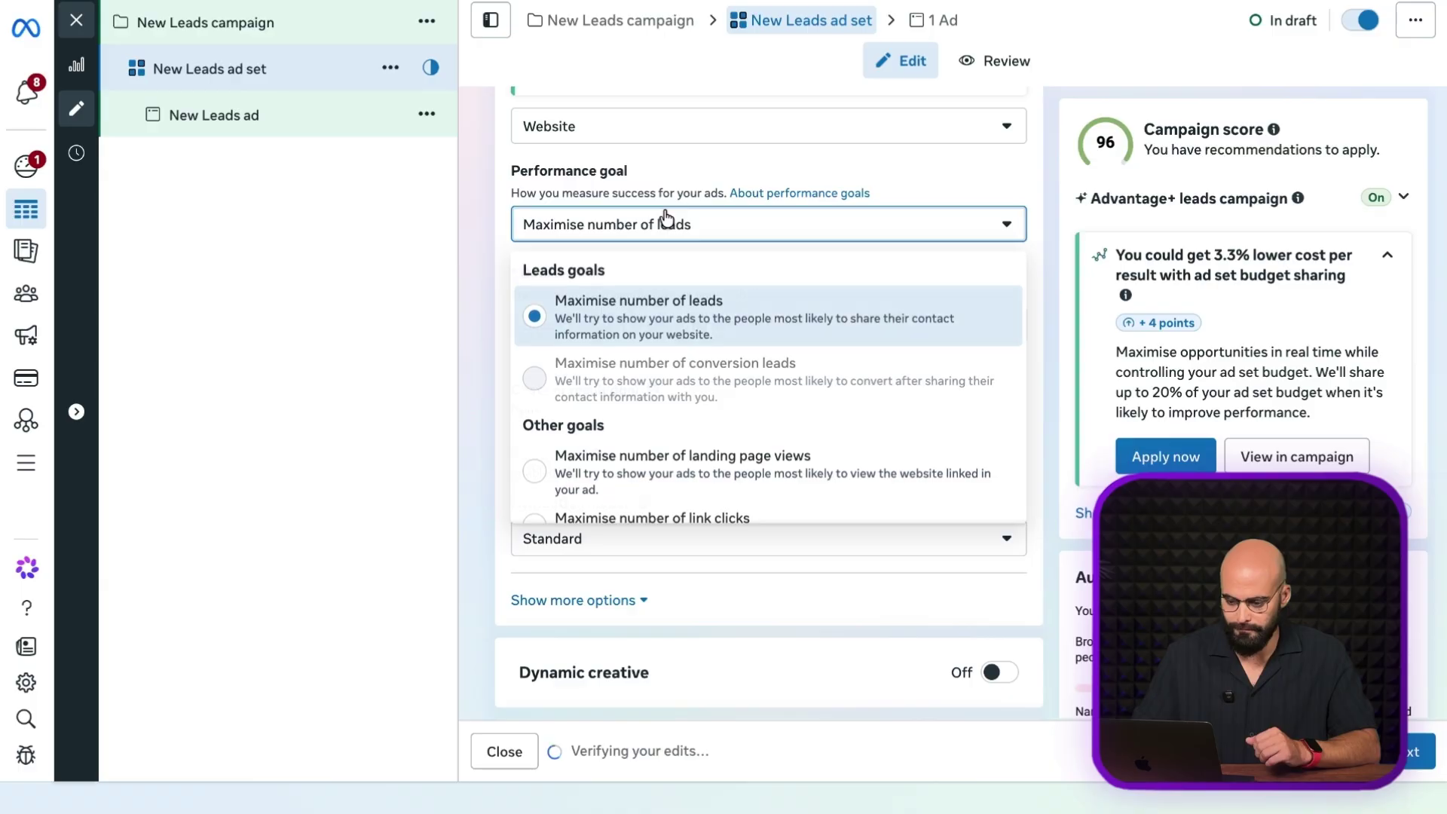
left_click(409, 291)
Choose TrendMoney Pixel Main as the ad set's dataset and Lead as its conversion event.
scroll(721, 413, "down", 1)
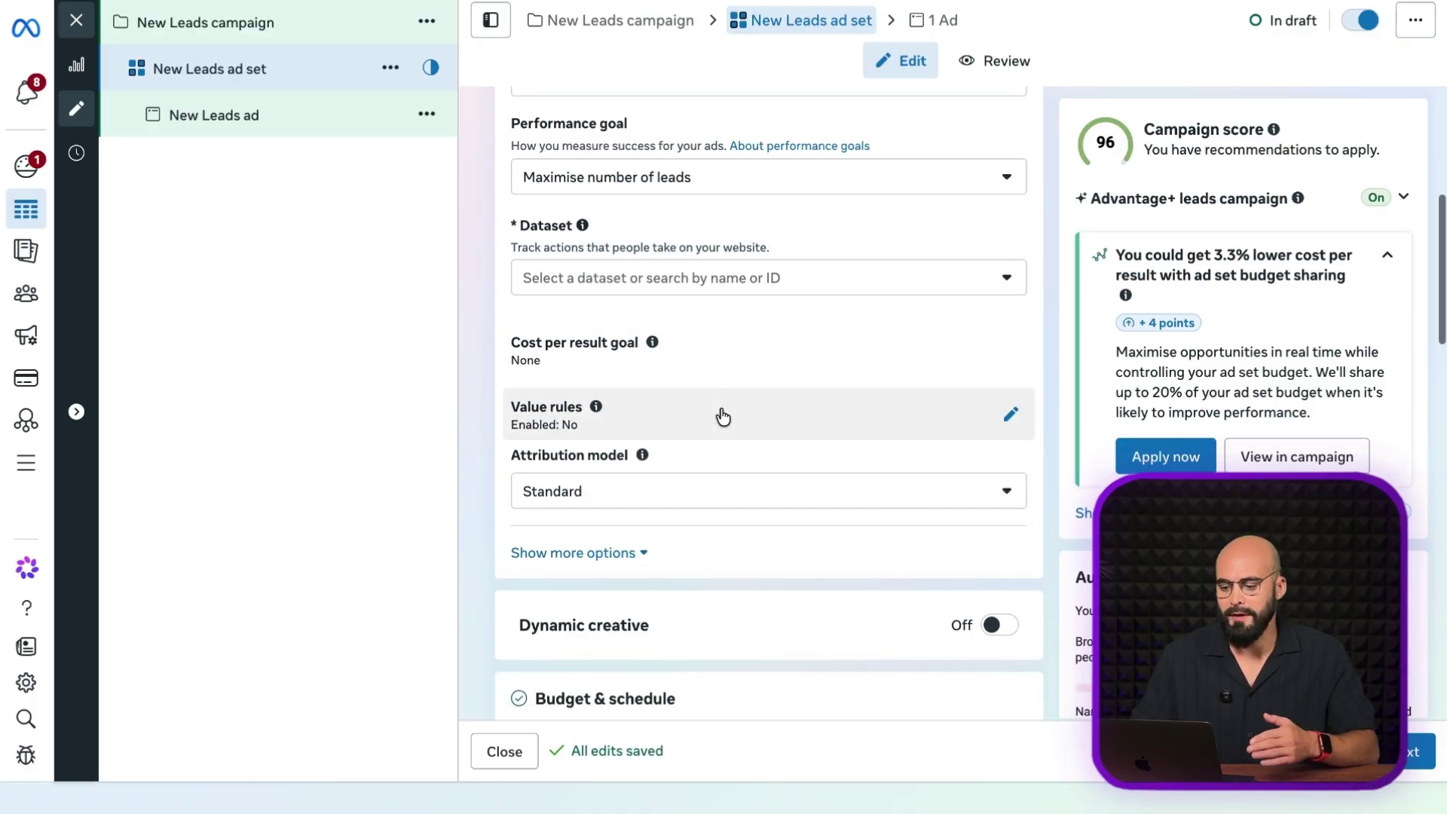
left_click(753, 285)
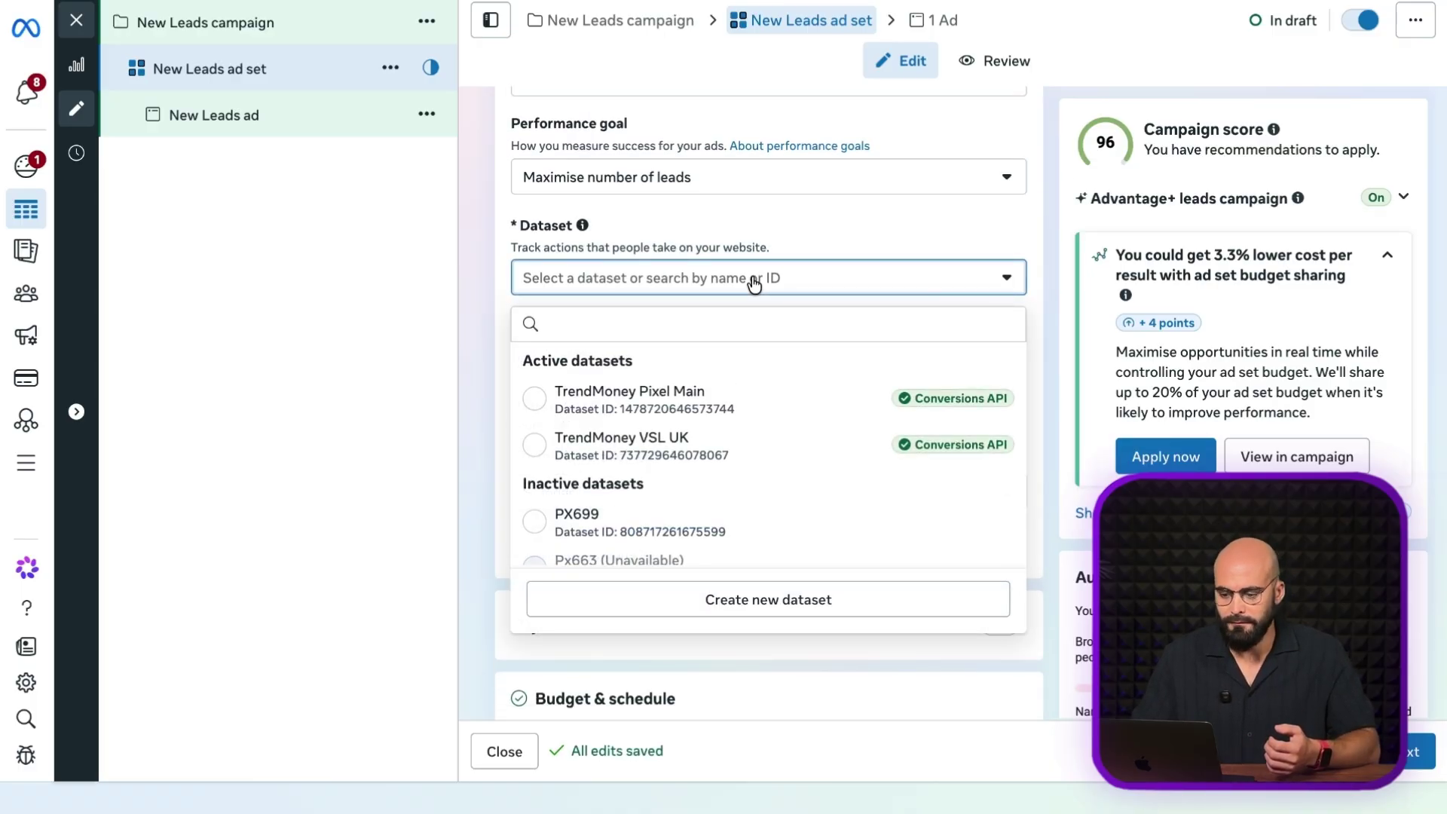
left_click(751, 411)
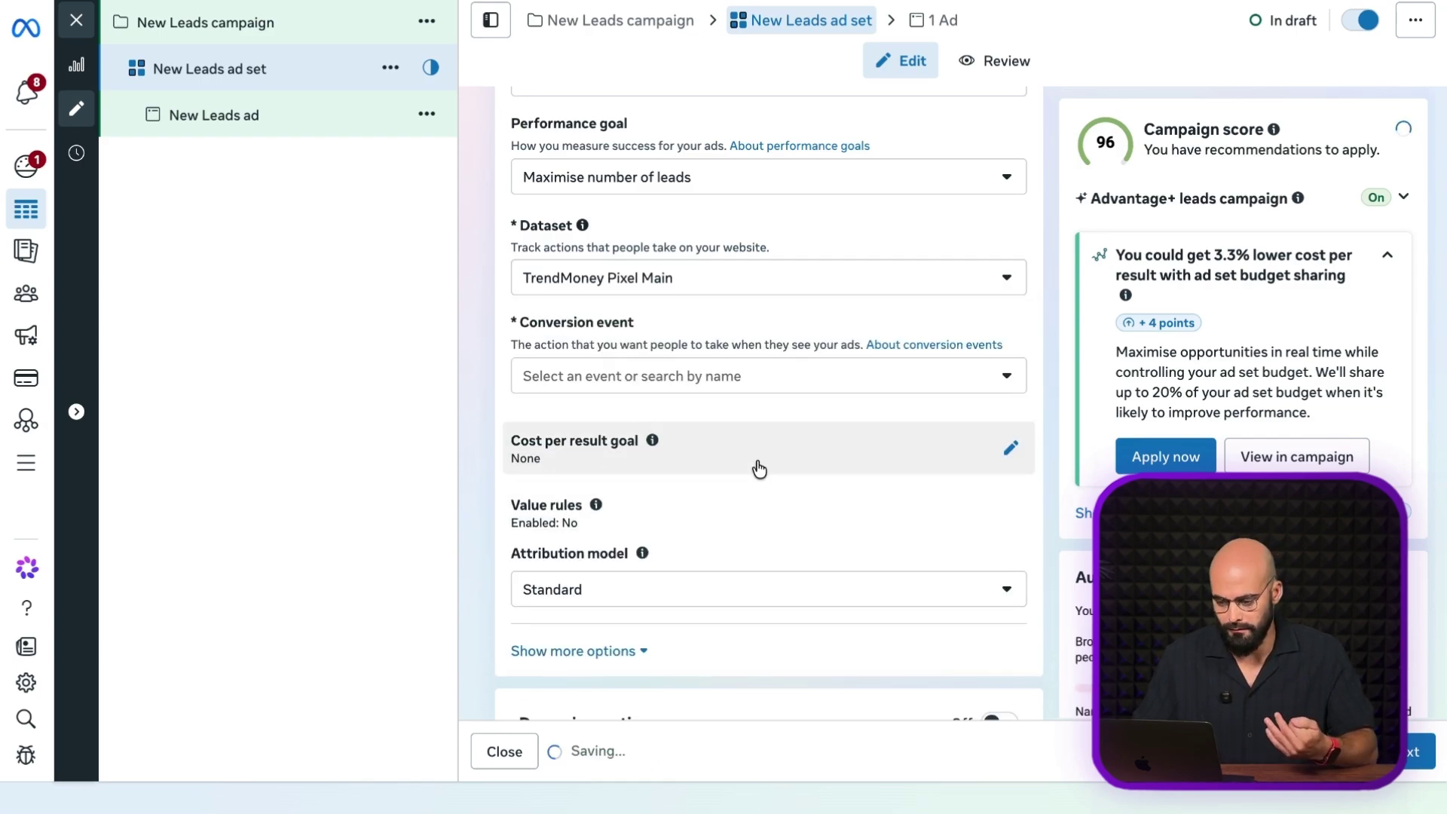
scroll(759, 469, "down", 1)
left_click(727, 281)
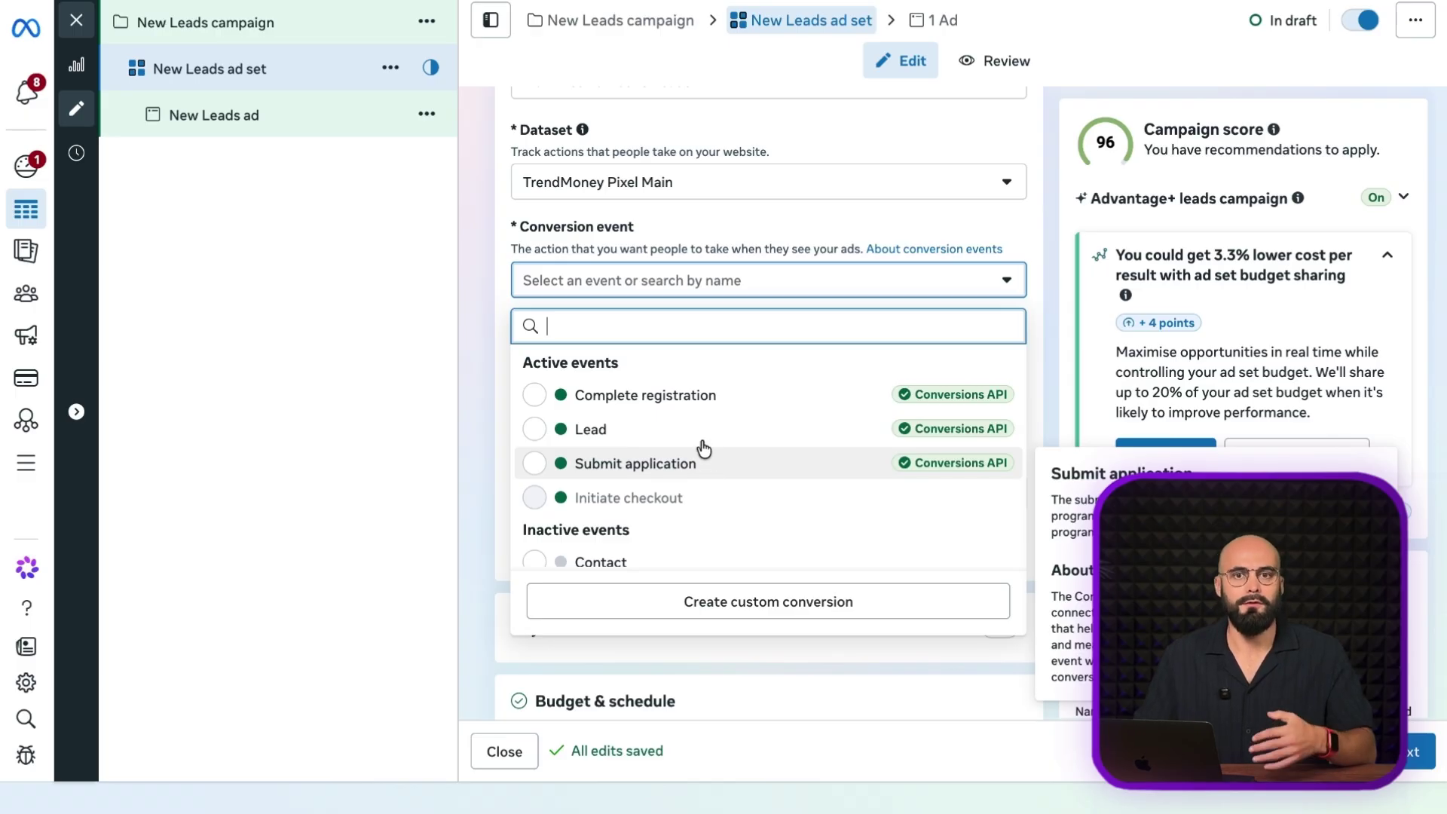
left_click(702, 443)
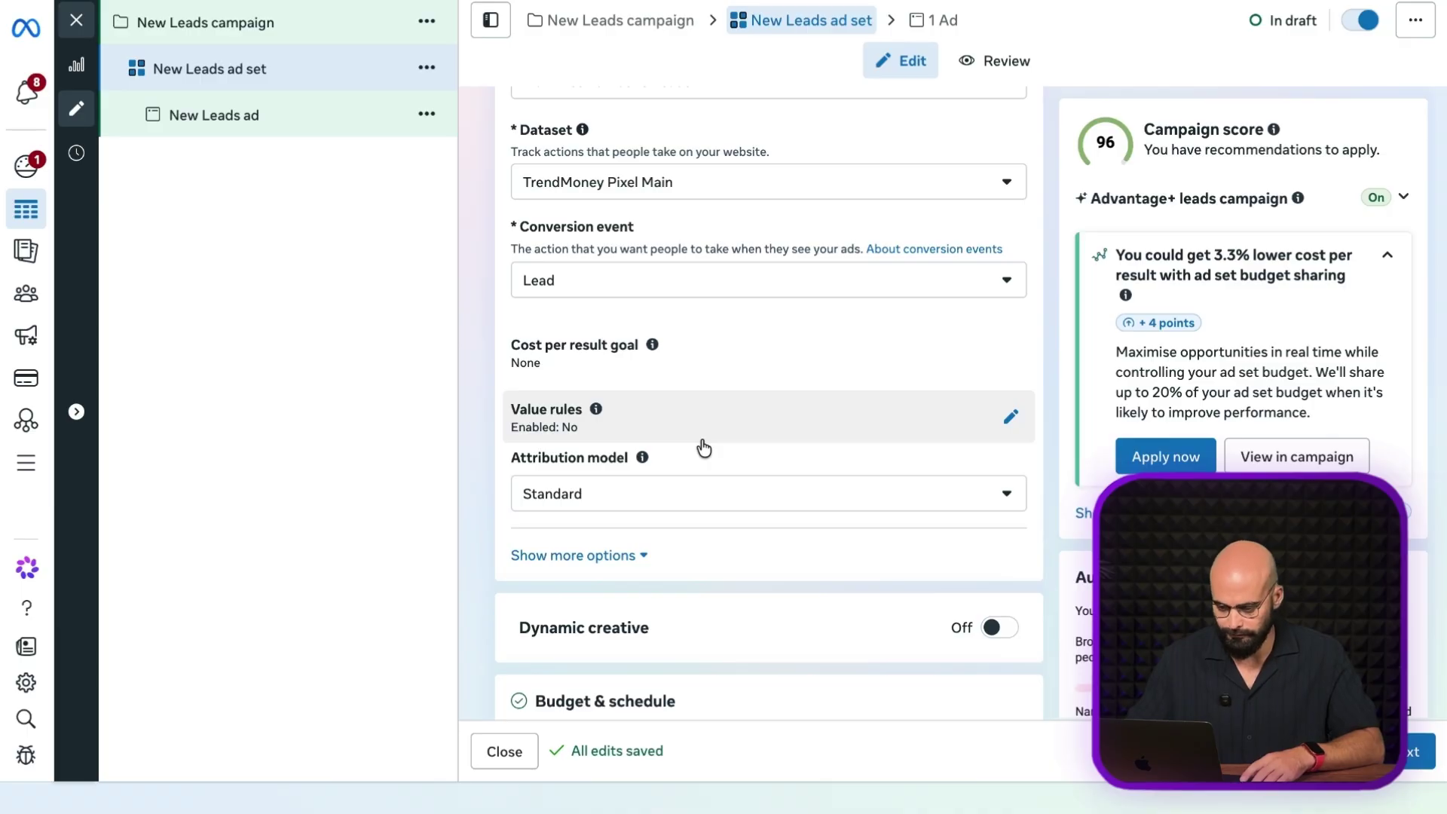
Set the ad set's daily budget to 50 USD.
scroll(703, 449, "down", 7)
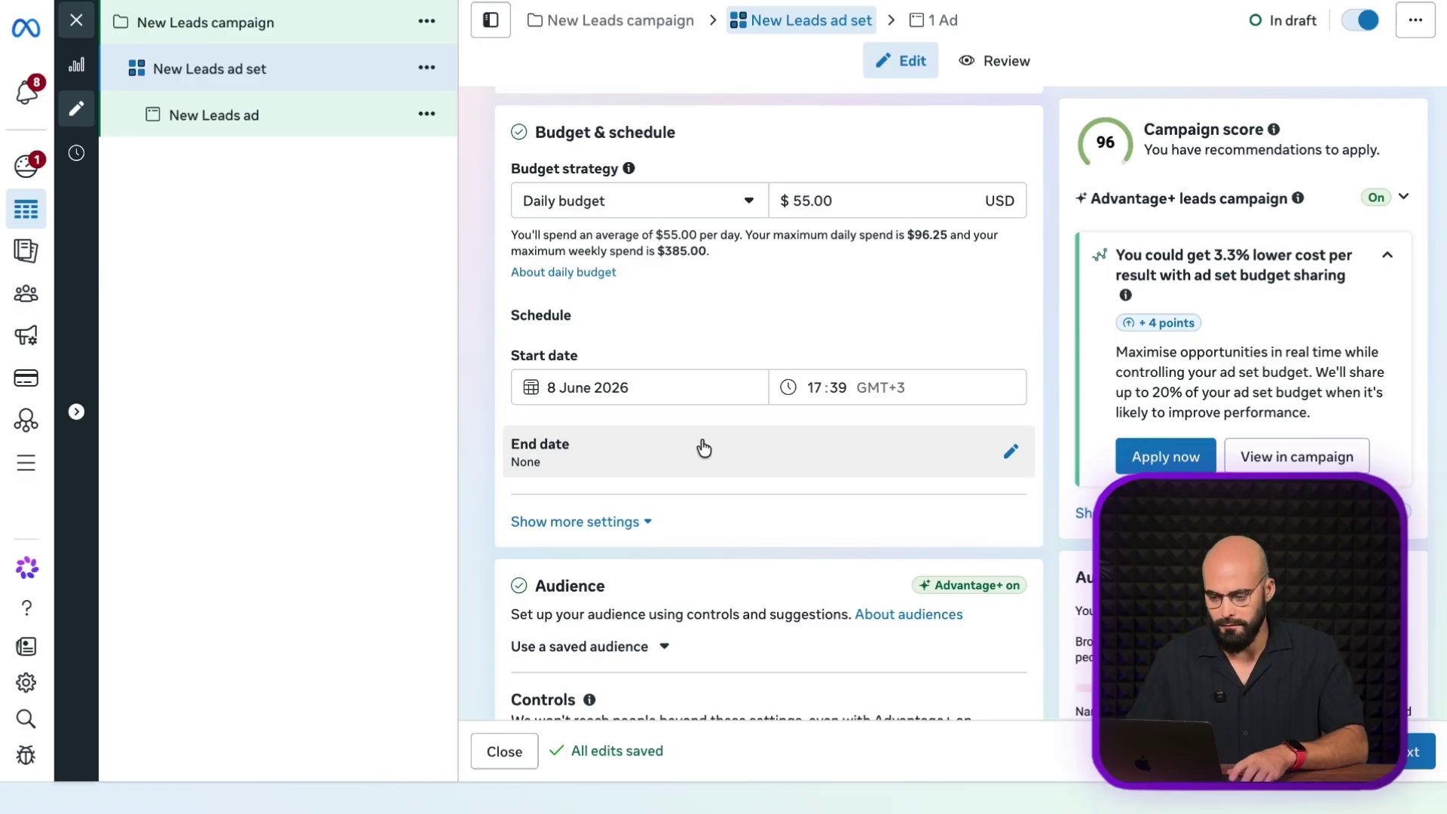
left_click(814, 201)
key("BackSpace")
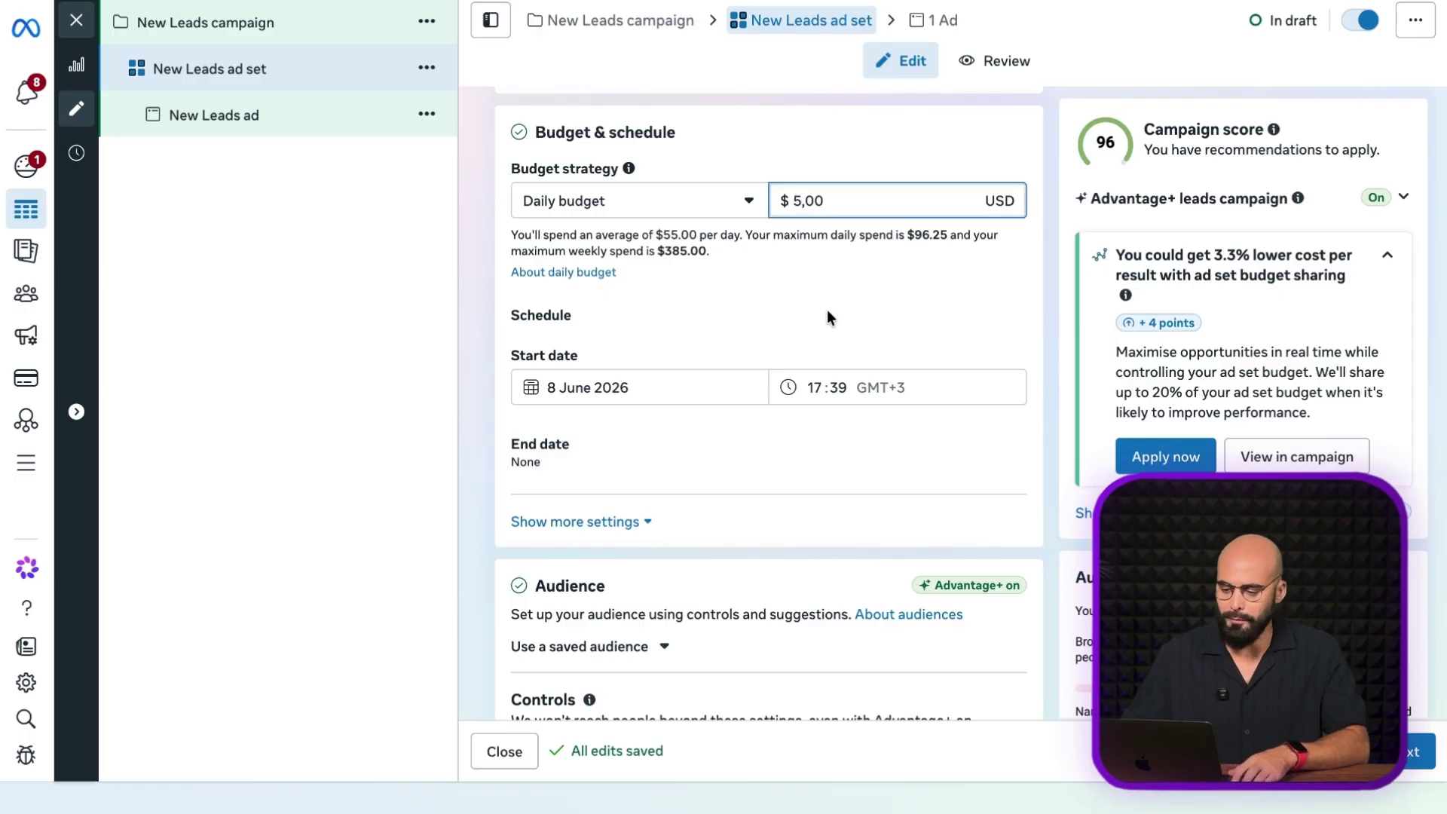
type("0")
left_click(889, 302)
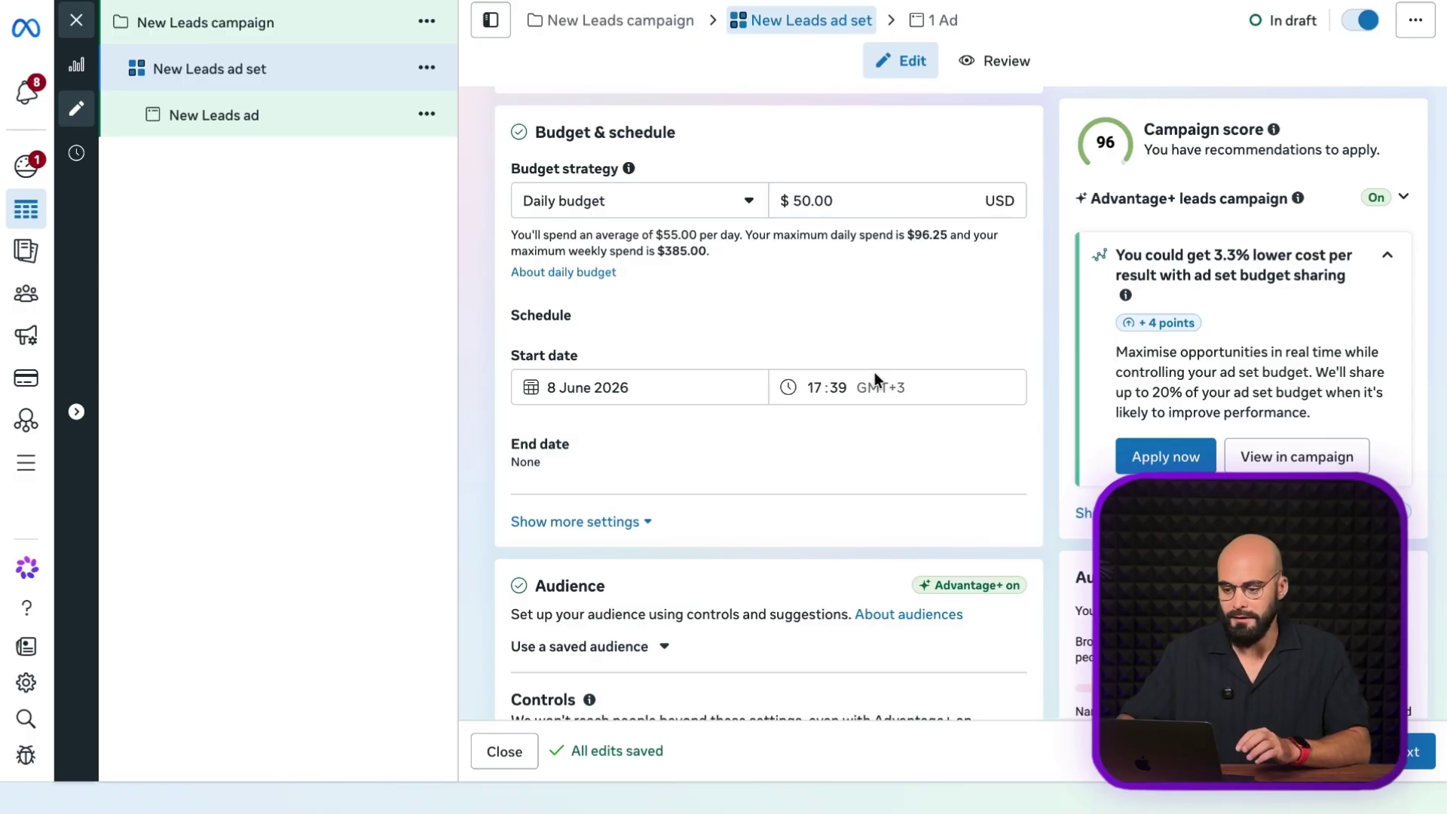
Examine the ad set's full audience controls, the audience suggestions, and the choices for limiting the reach of the ads.
scroll(874, 372, "down", 4)
scroll(875, 372, "down", 2)
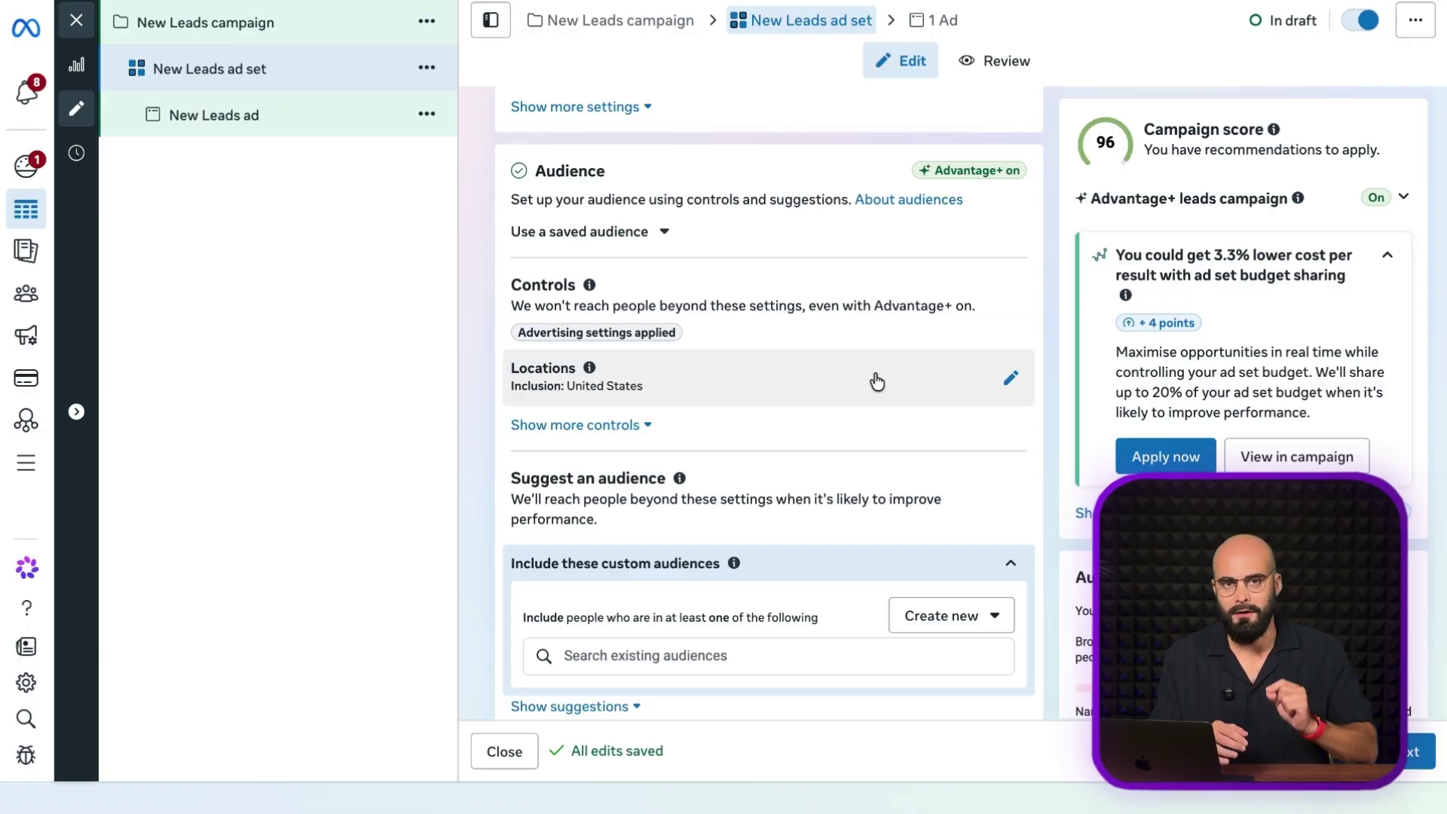
left_click(625, 427)
scroll(740, 431, "down", 3)
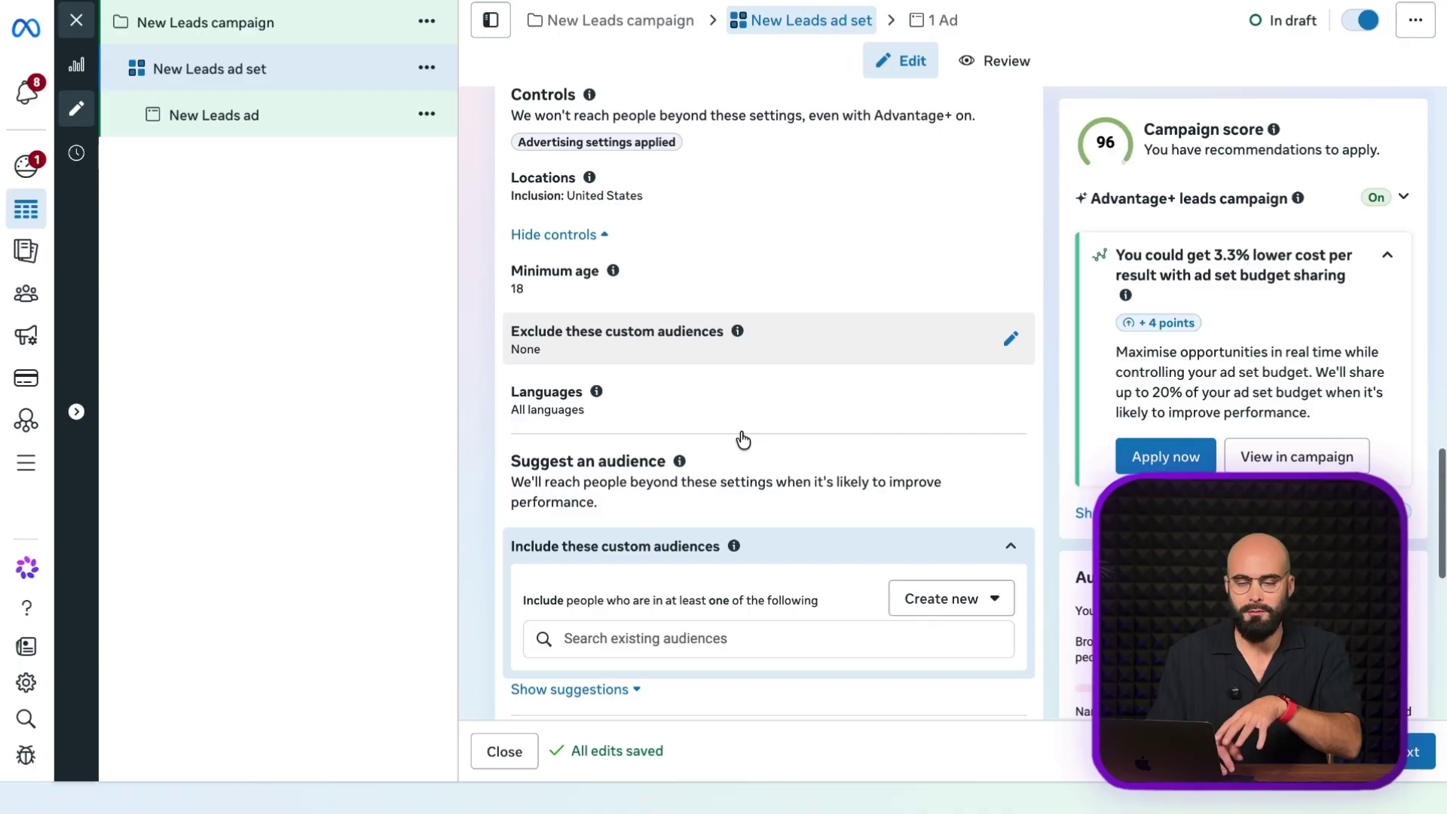
scroll(740, 431, "down", 2)
scroll(740, 431, "down", 2)
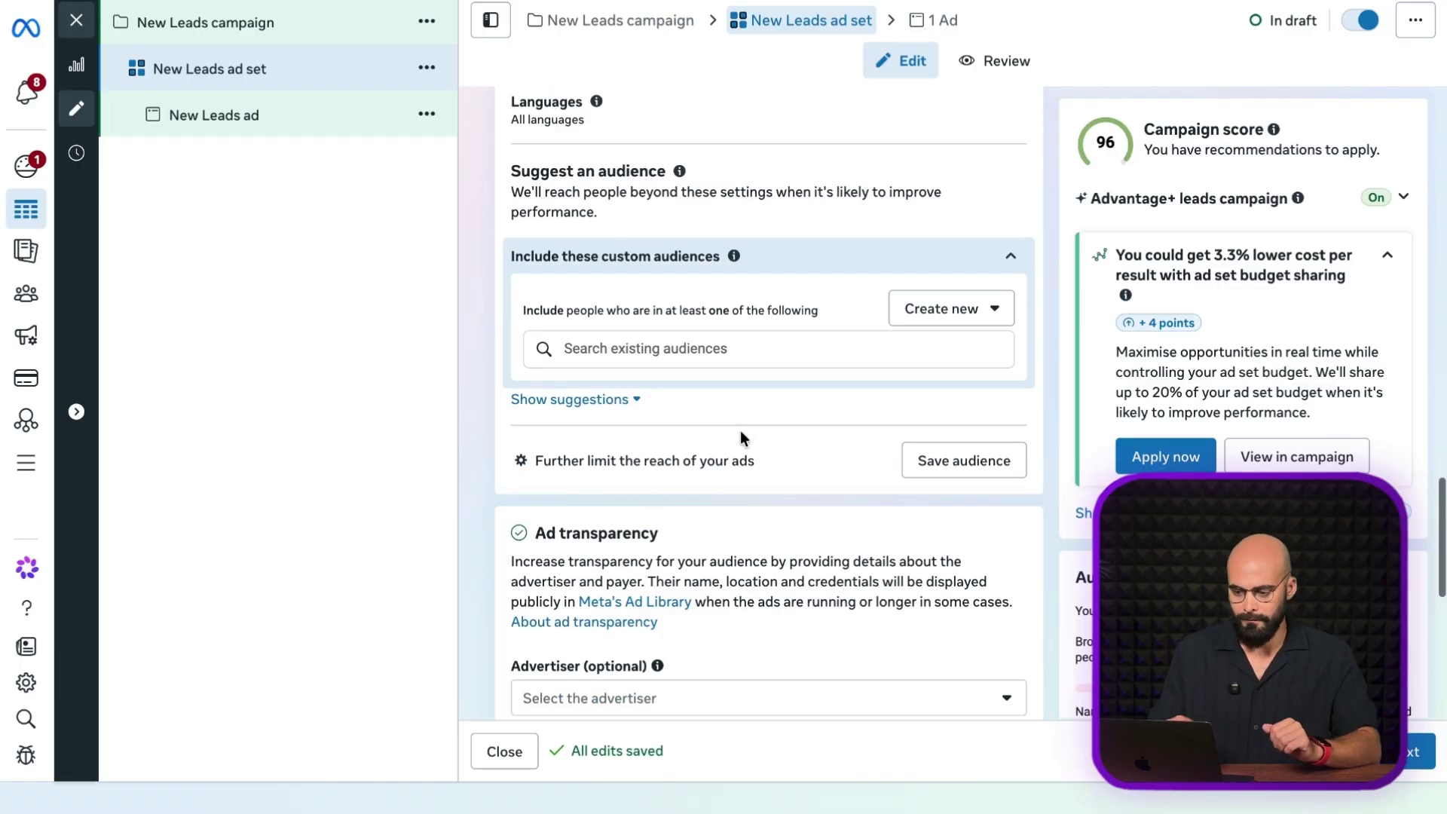
left_click(567, 460)
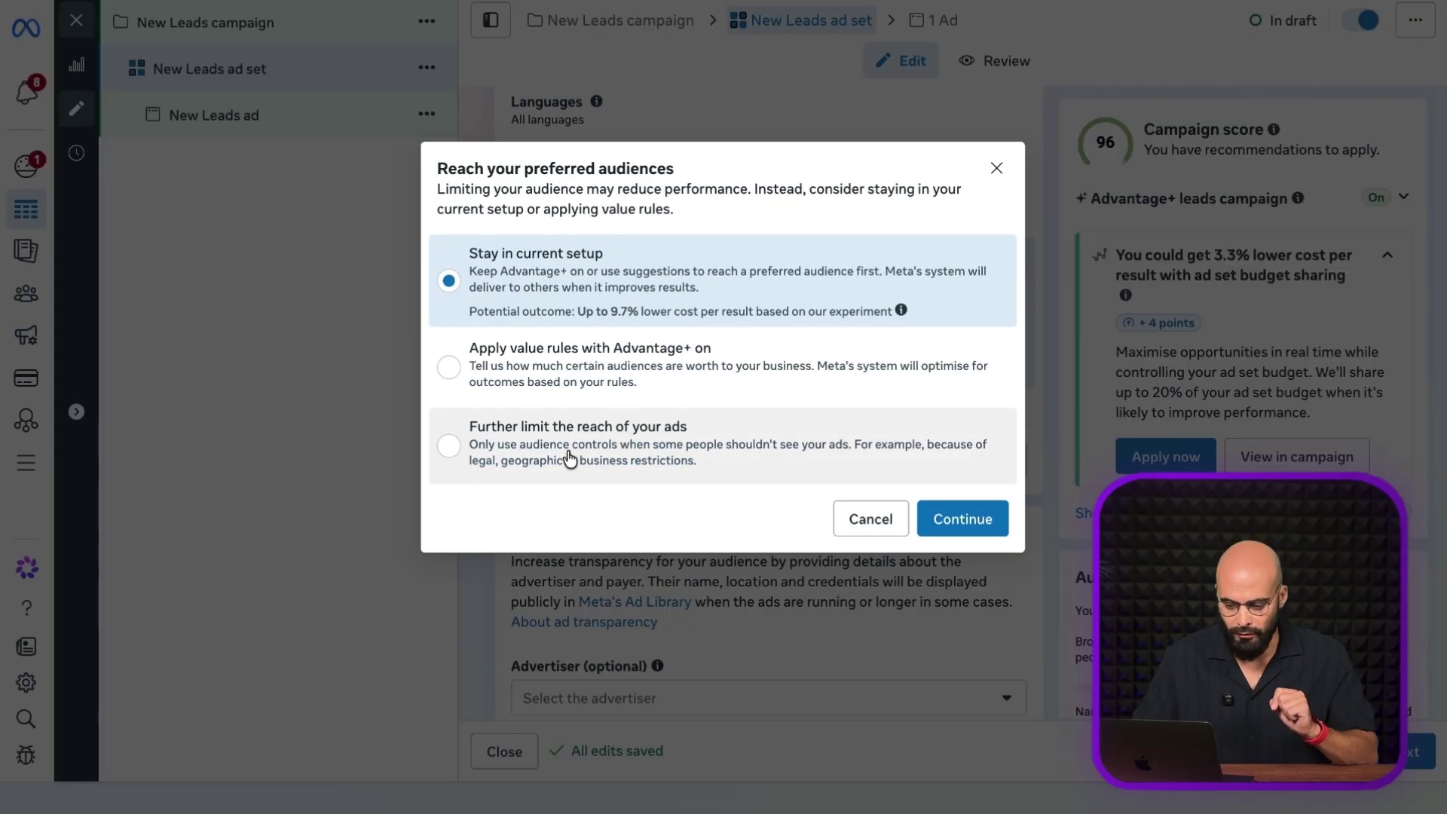
left_click(996, 169)
scroll(846, 415, "up", 6)
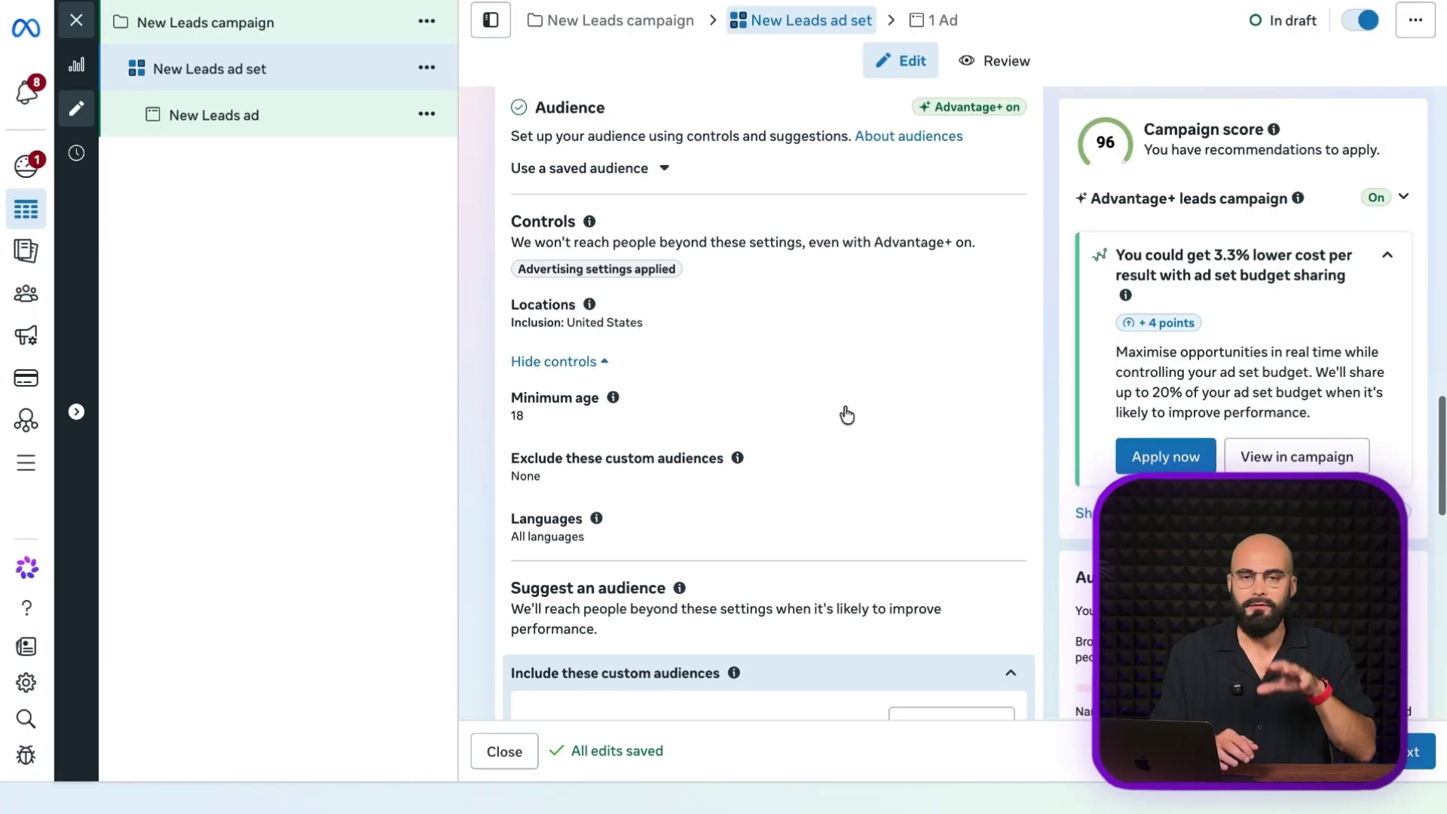
scroll(847, 415, "up", 2)
scroll(847, 415, "down", 1)
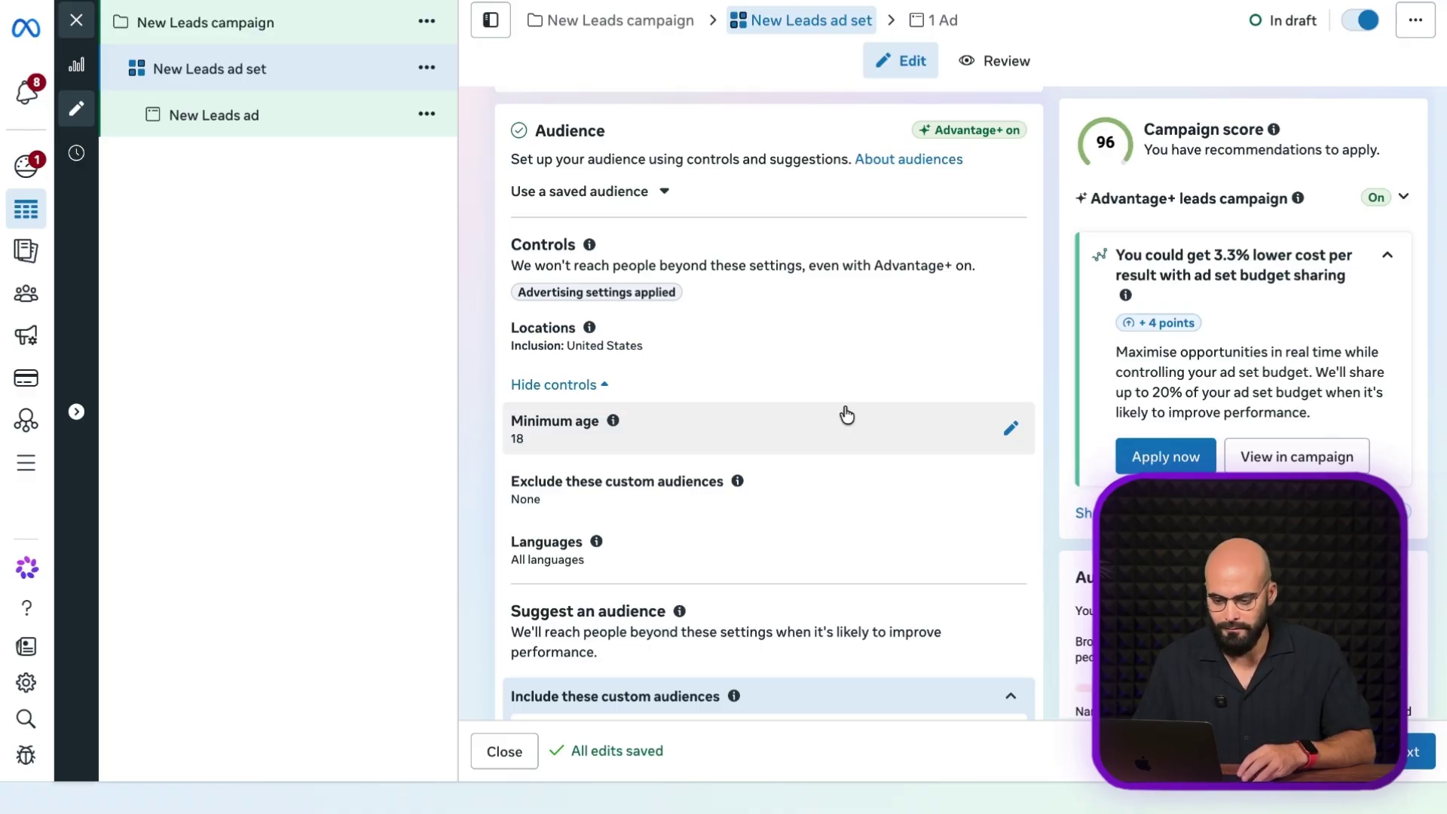
Switch the ad set's audience setup to Further limit the reach of your ads.
scroll(846, 415, "down", 7)
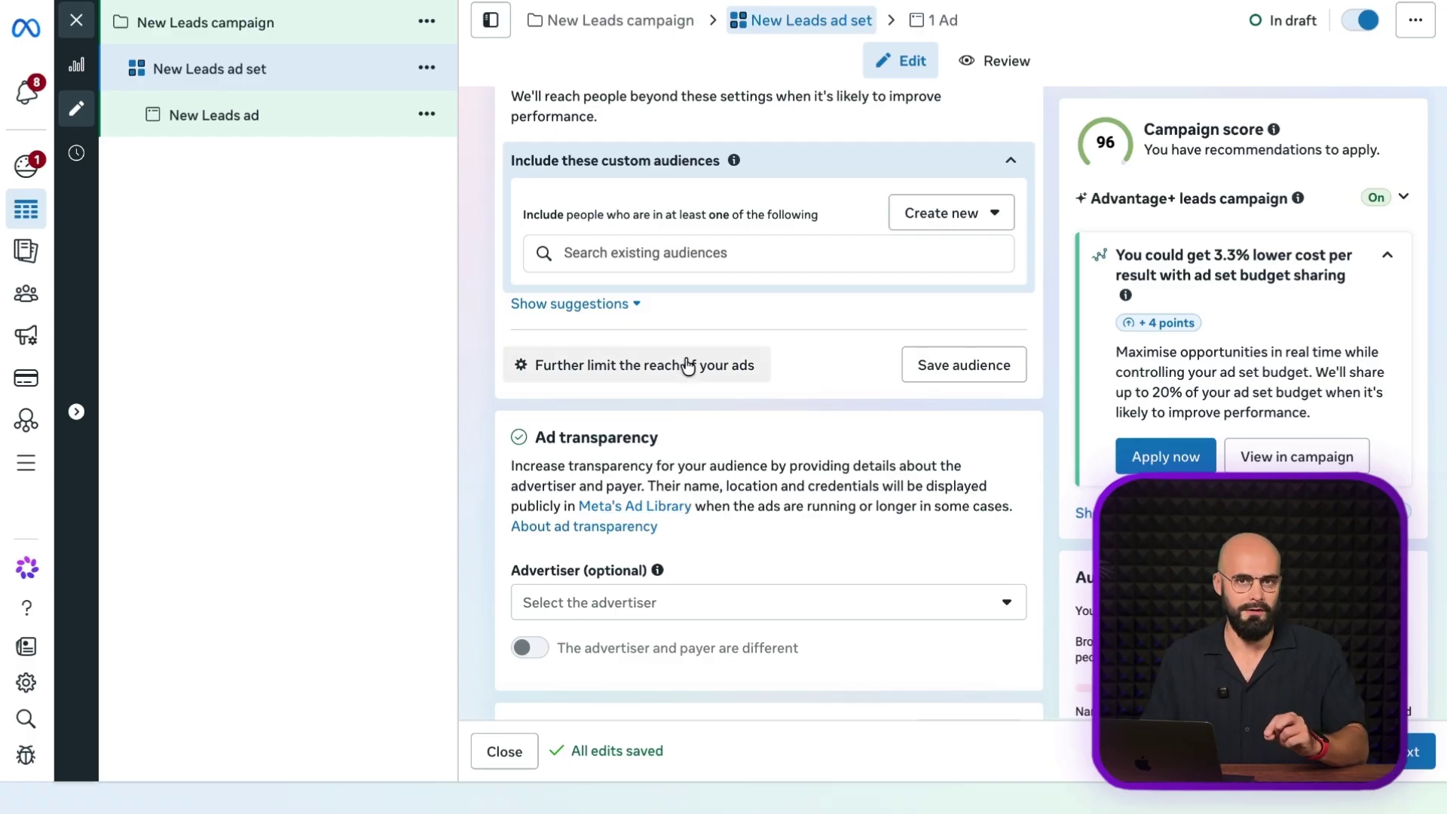
left_click(663, 365)
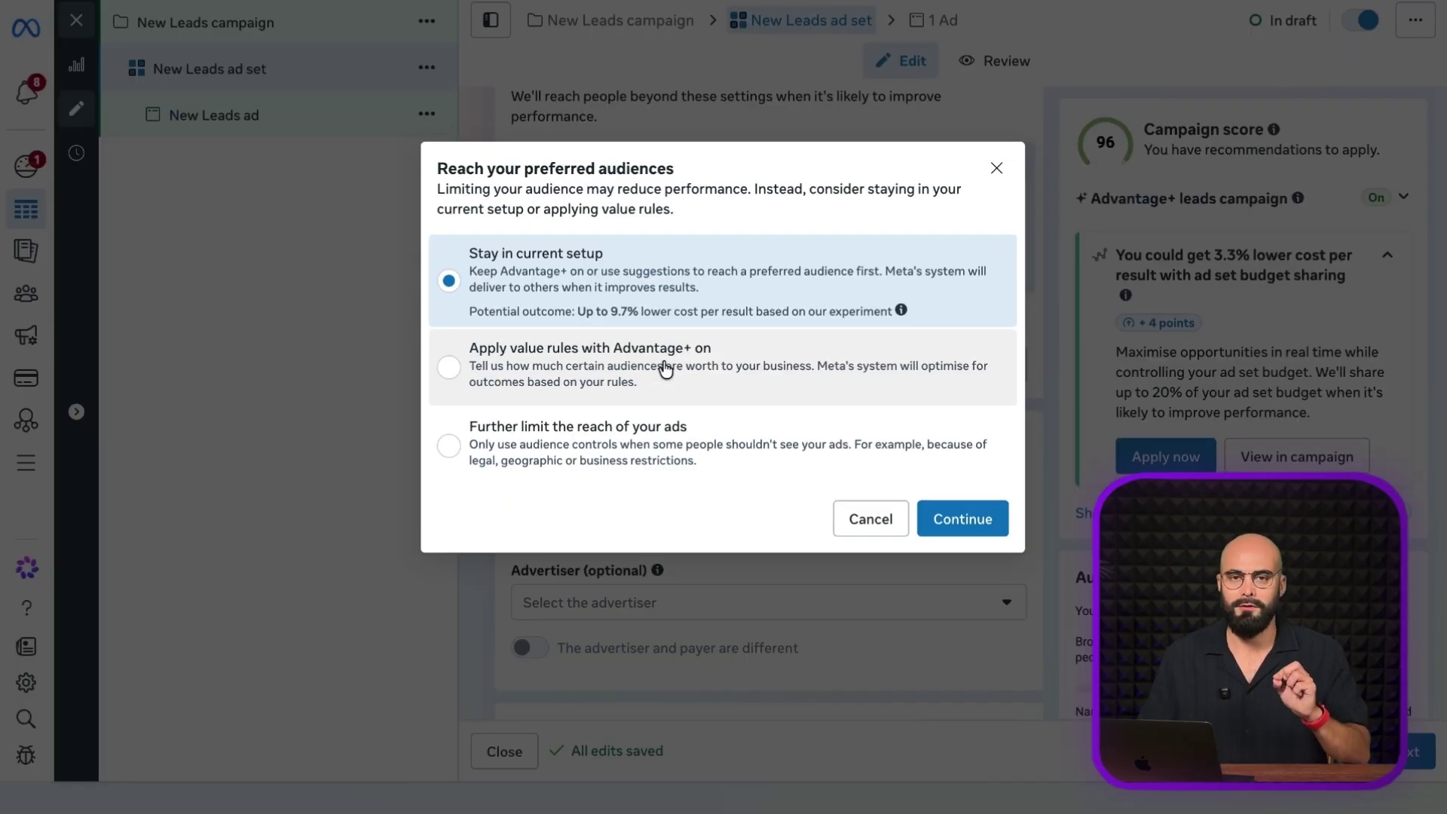
left_click(726, 426)
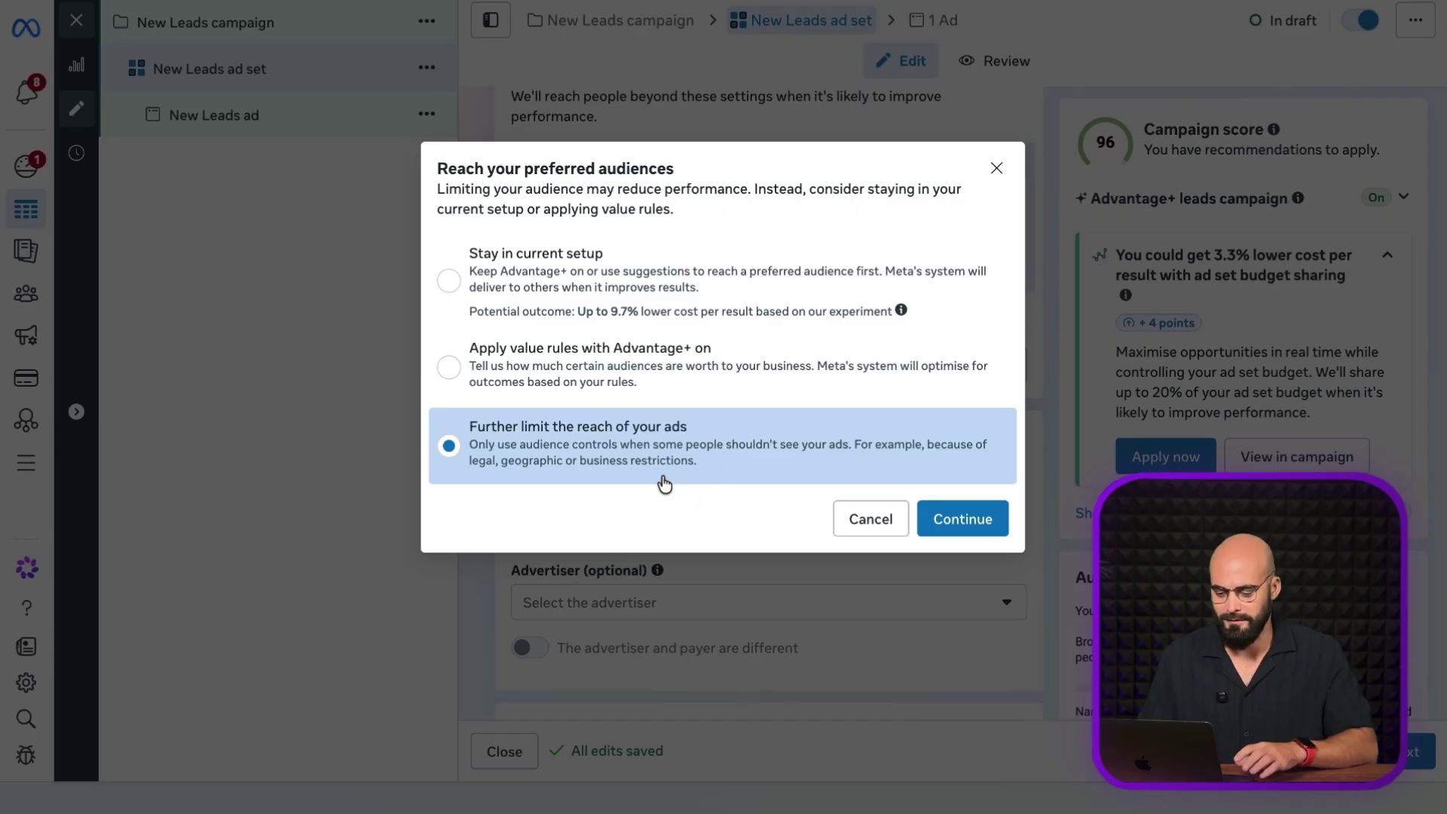
left_click(970, 520)
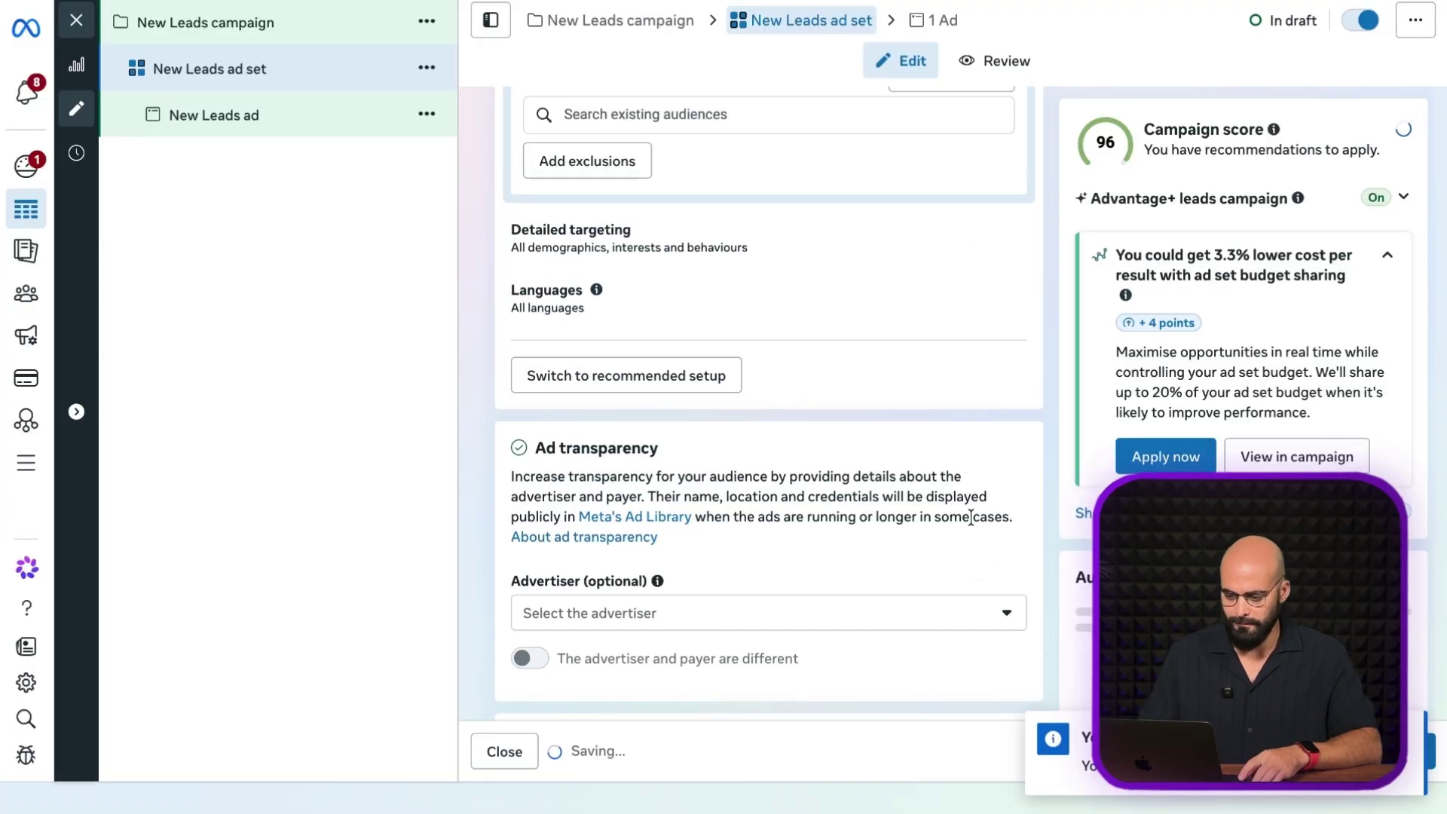
Set the maximum age of the ad set's audience to 64.
scroll(736, 392, "up", 7)
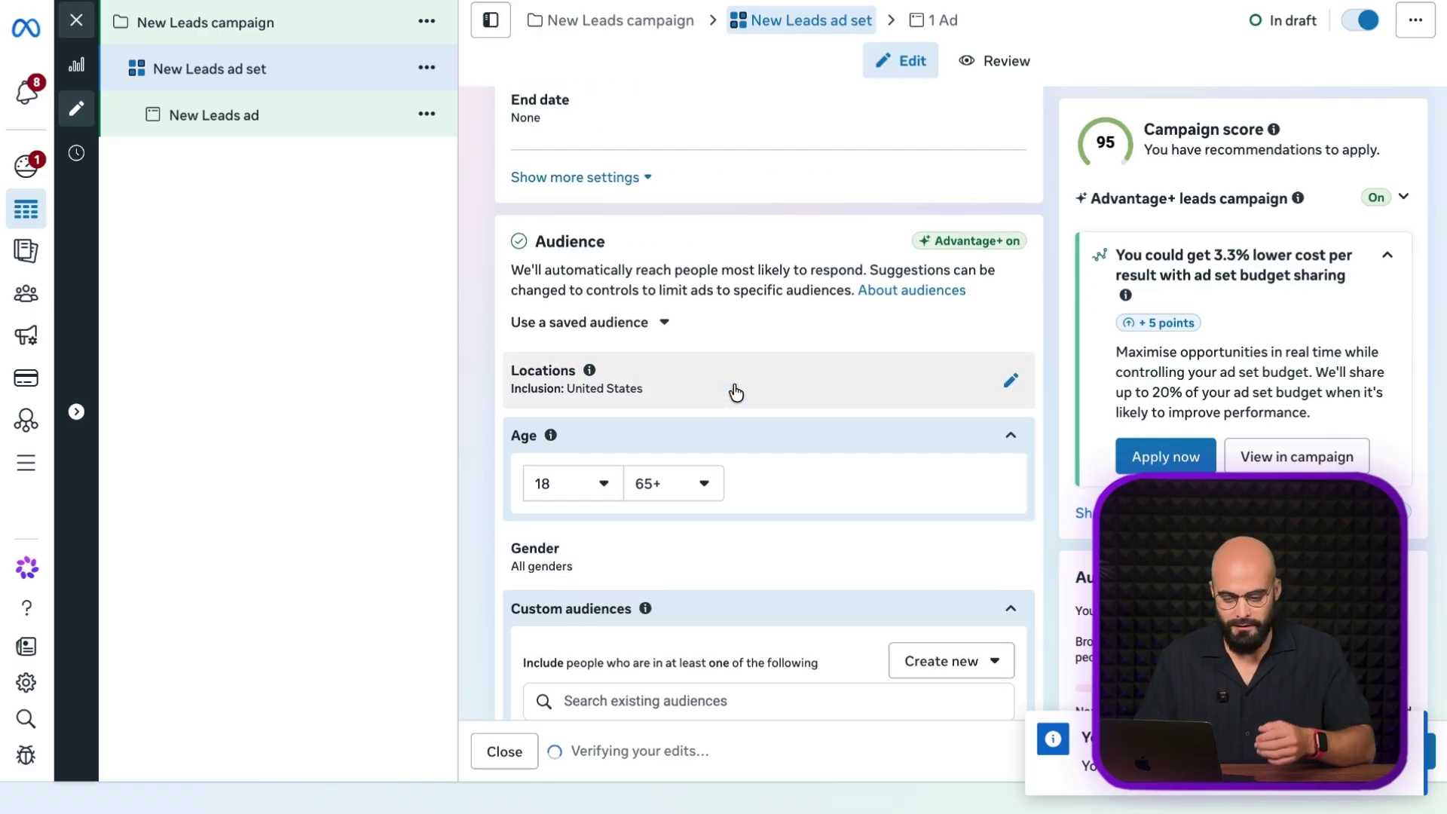
left_click(701, 501)
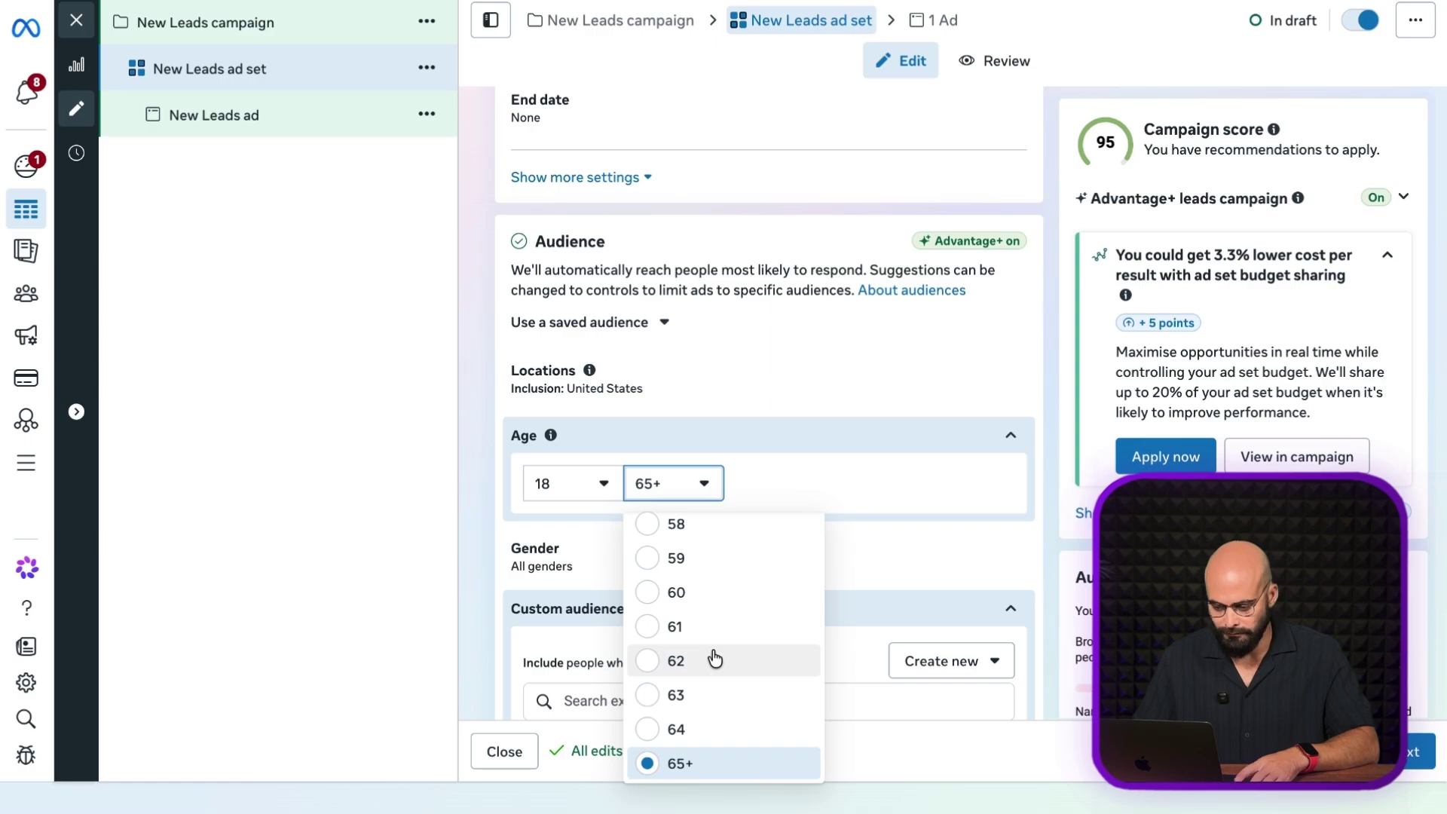
left_click(699, 731)
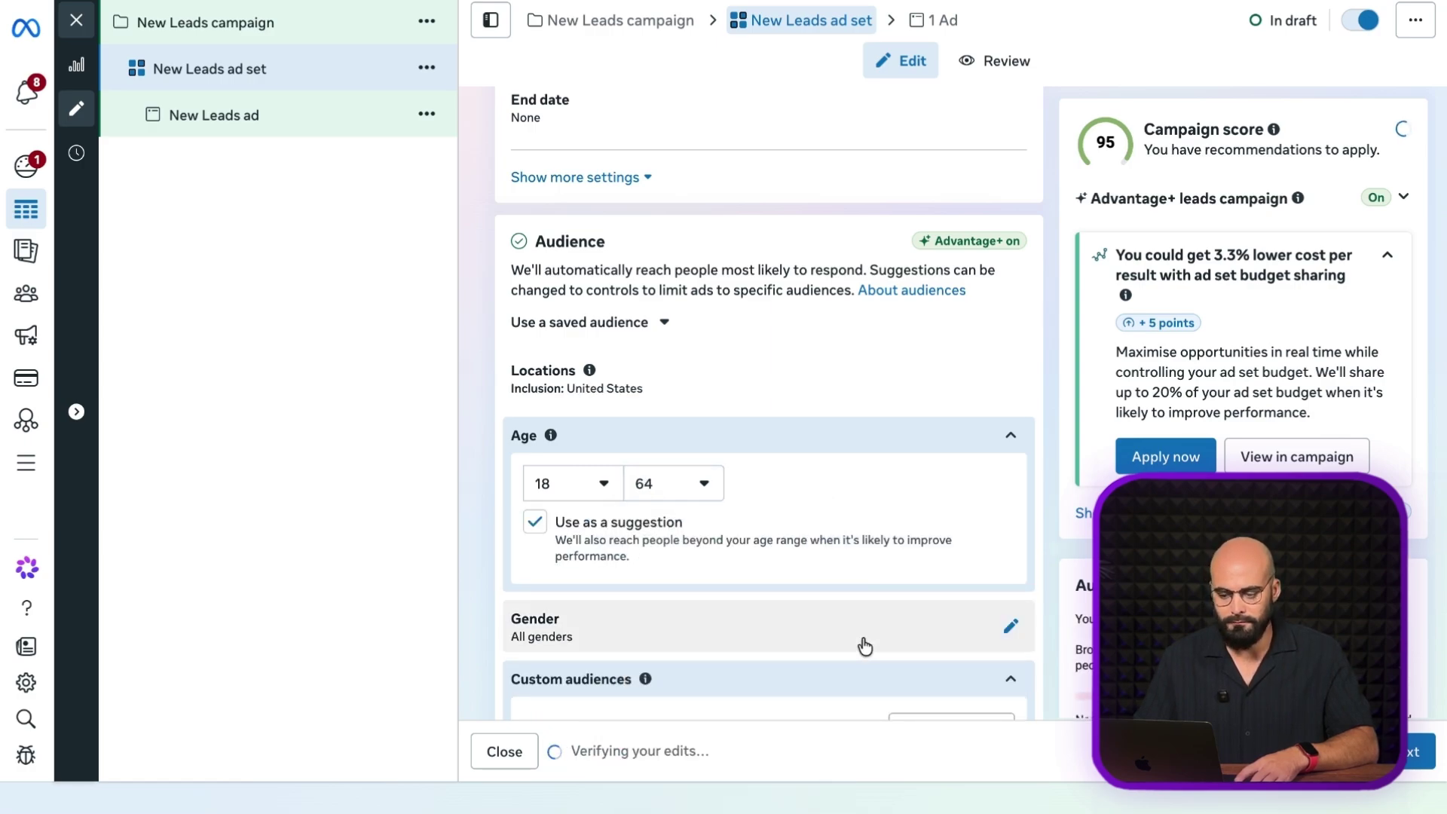
scroll(862, 641, "down", 2)
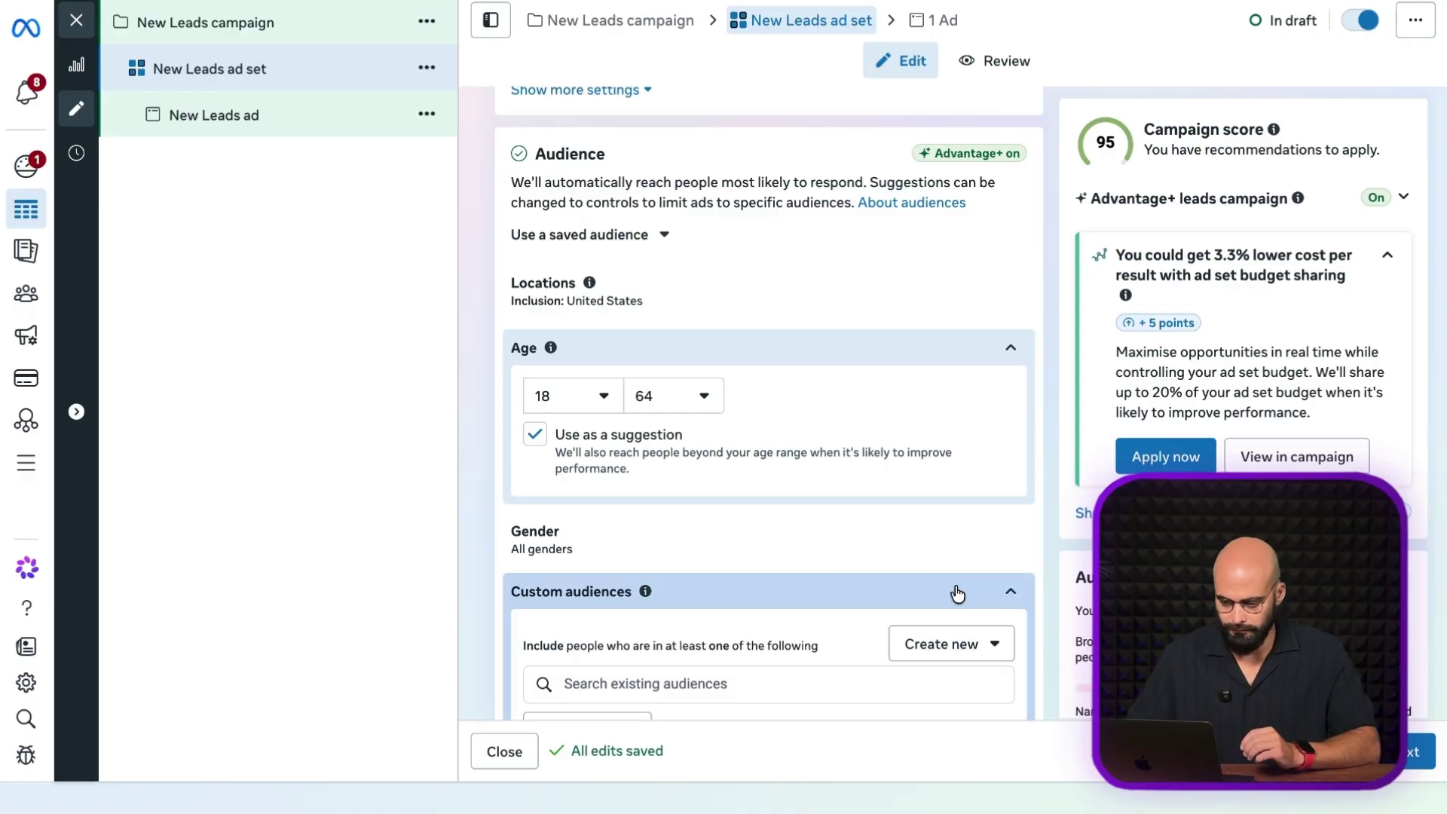
scroll(956, 585, "down", 3)
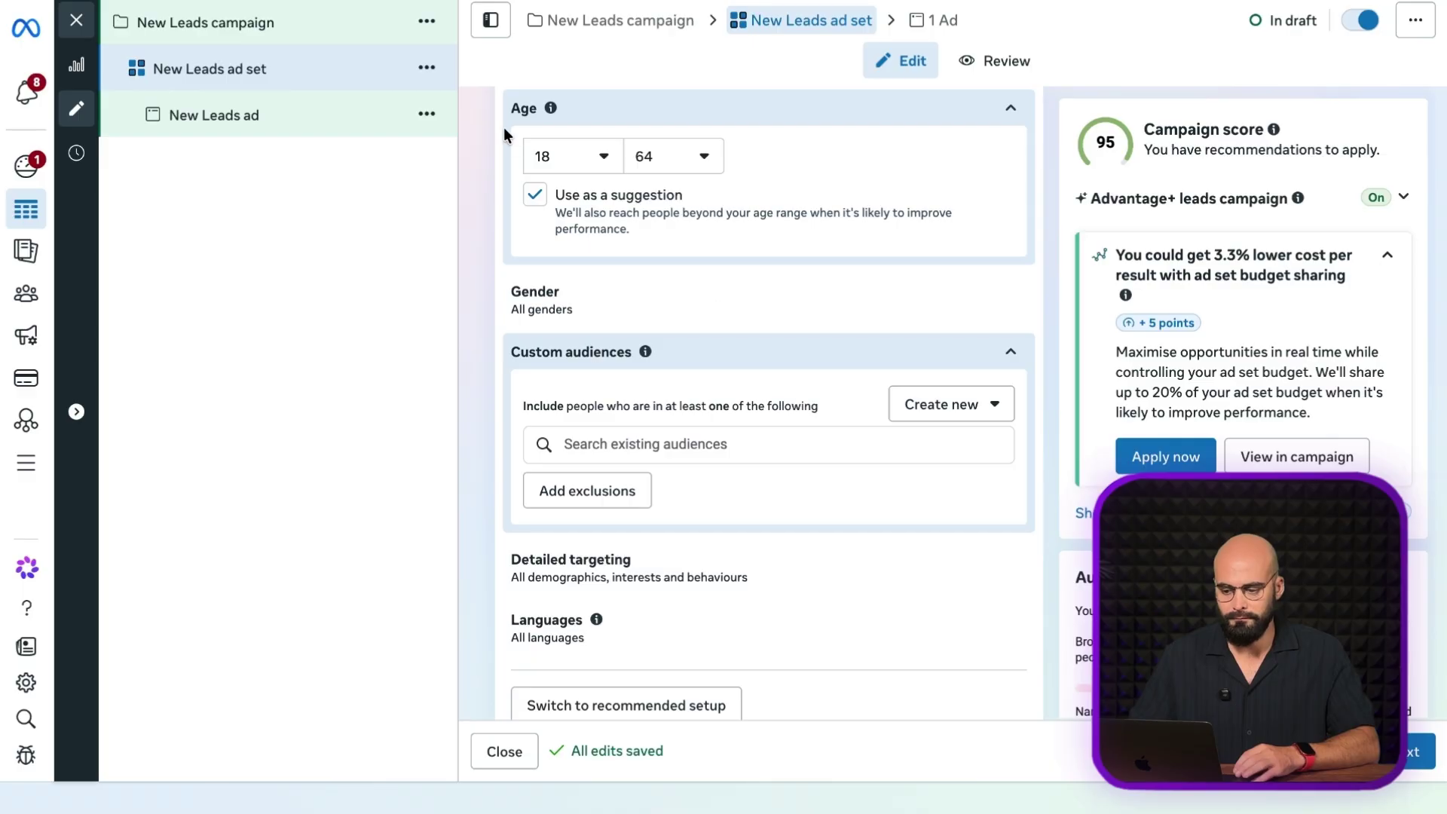
Stop treating the ad set's 18–64 age range as a suggestion, making it a strict audience limit.
left_click(535, 196)
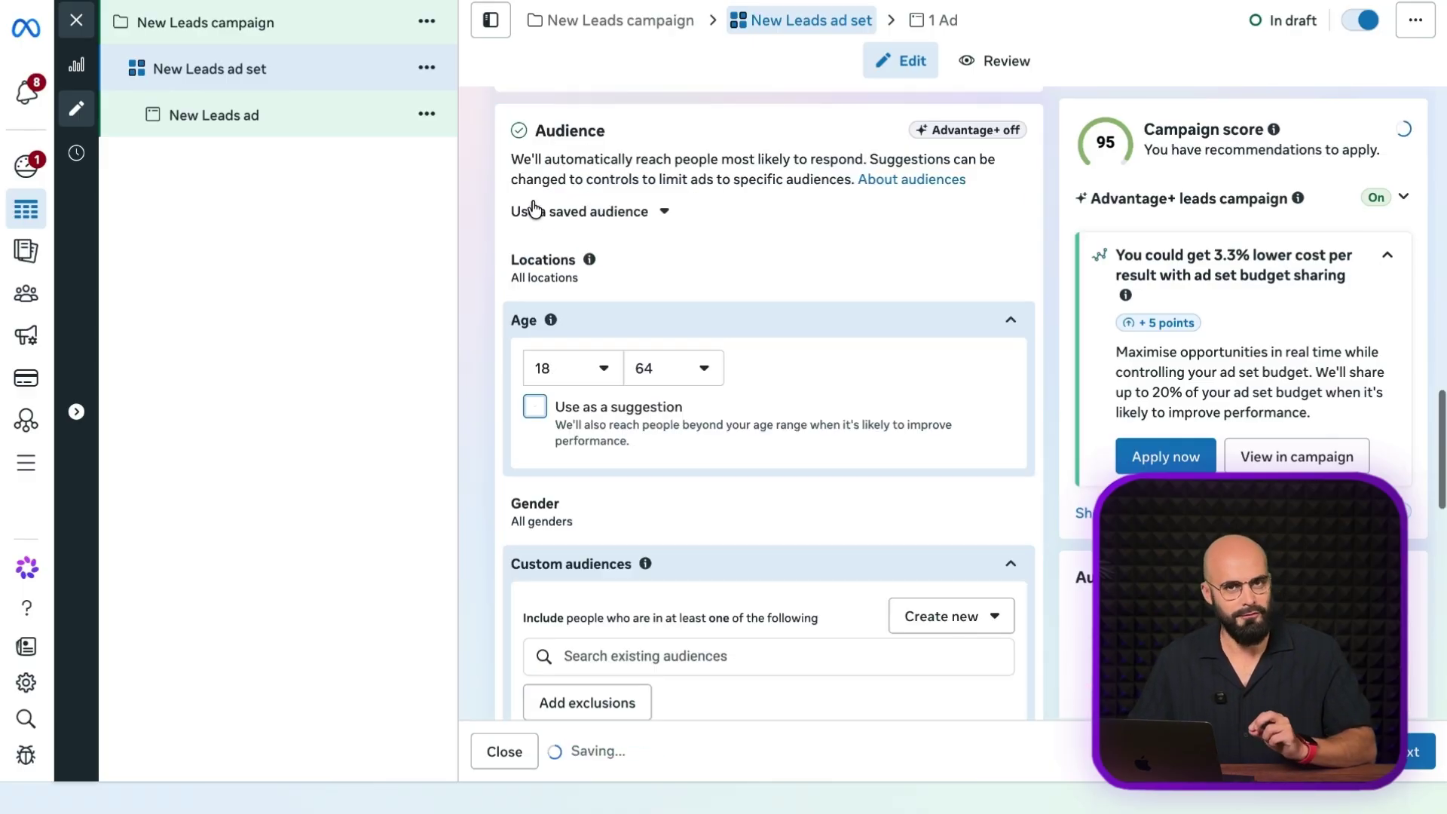
scroll(678, 251, "down", 9)
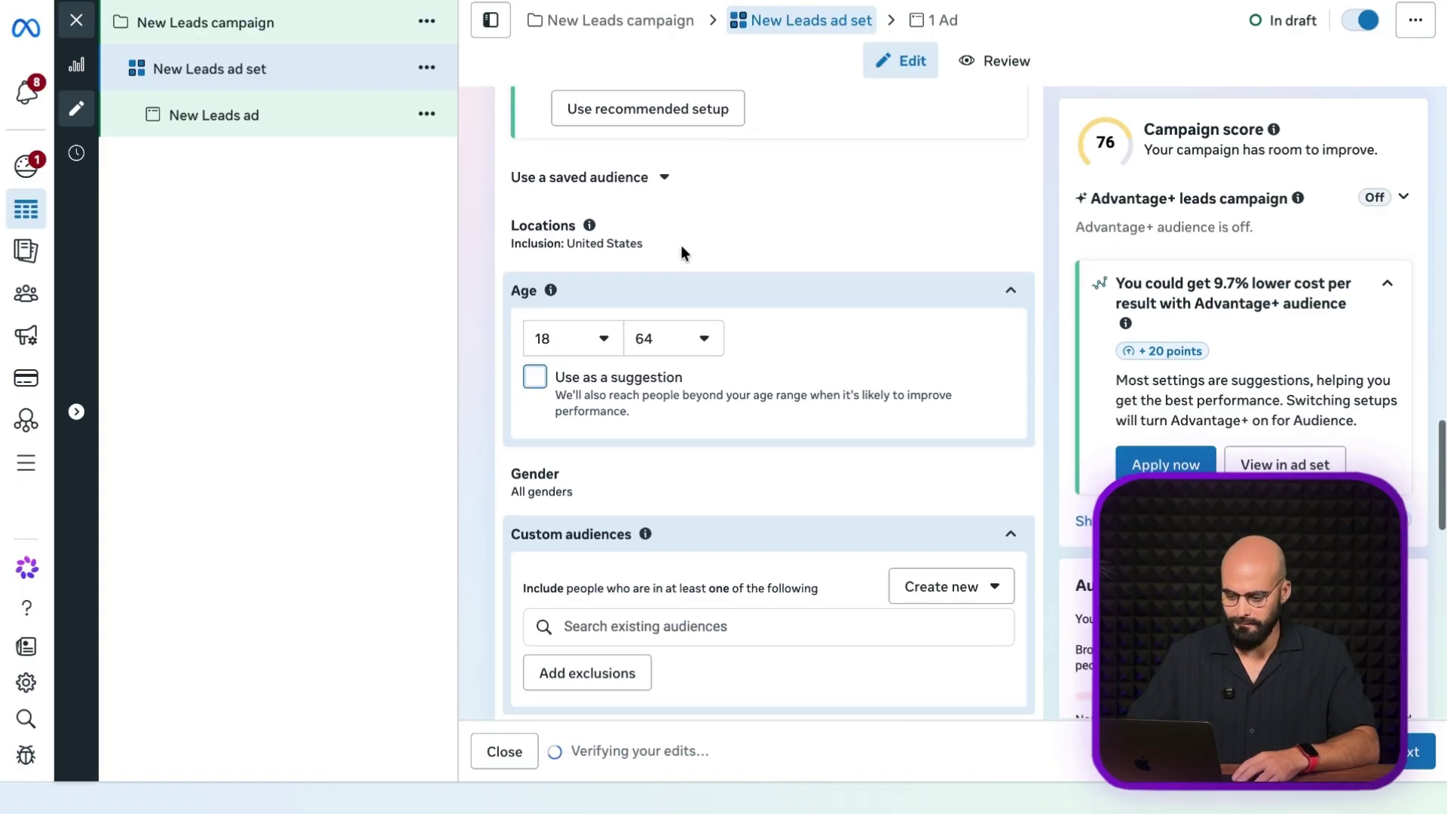
scroll(680, 246, "up", 10)
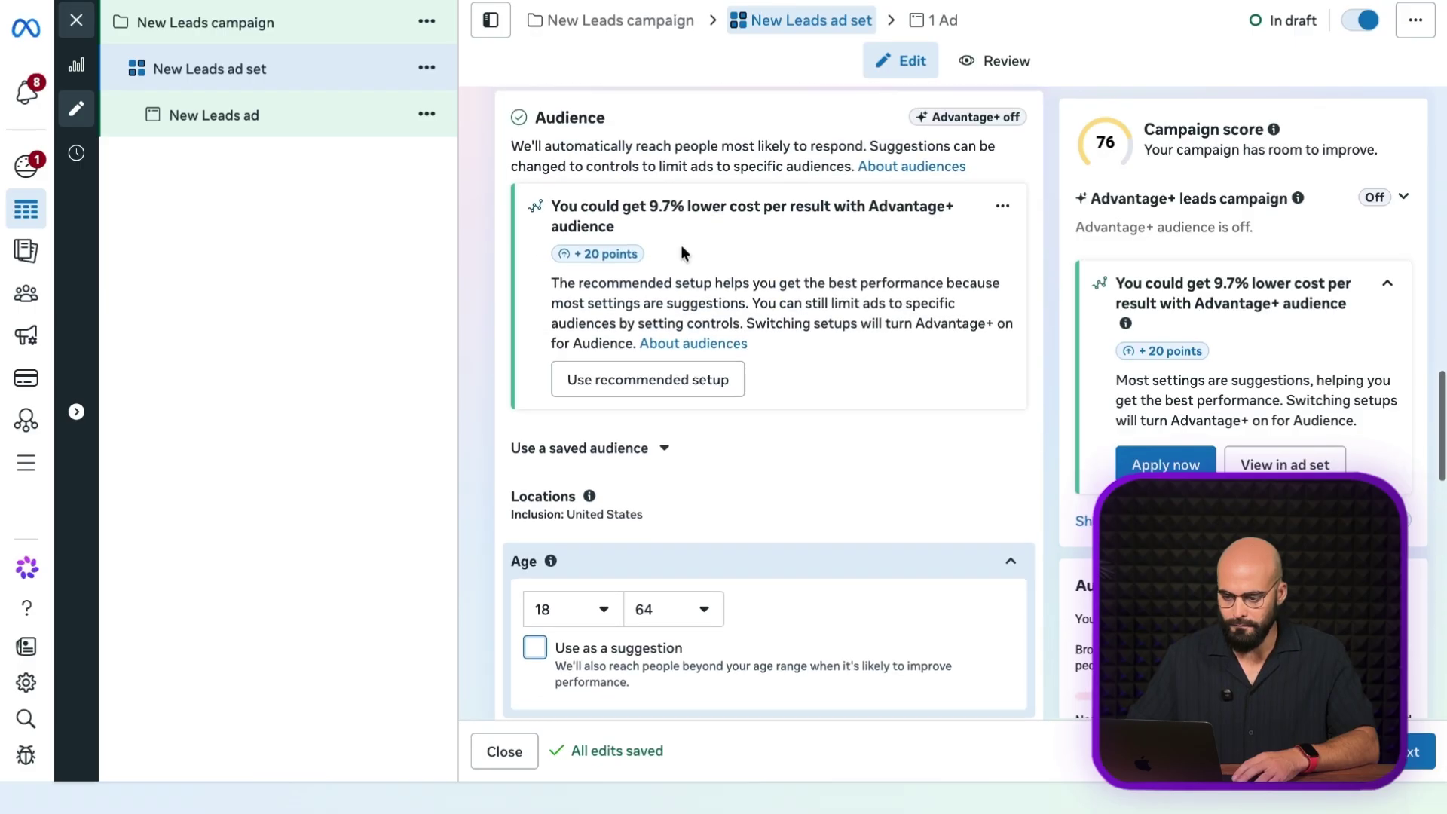
scroll(680, 246, "down", 5)
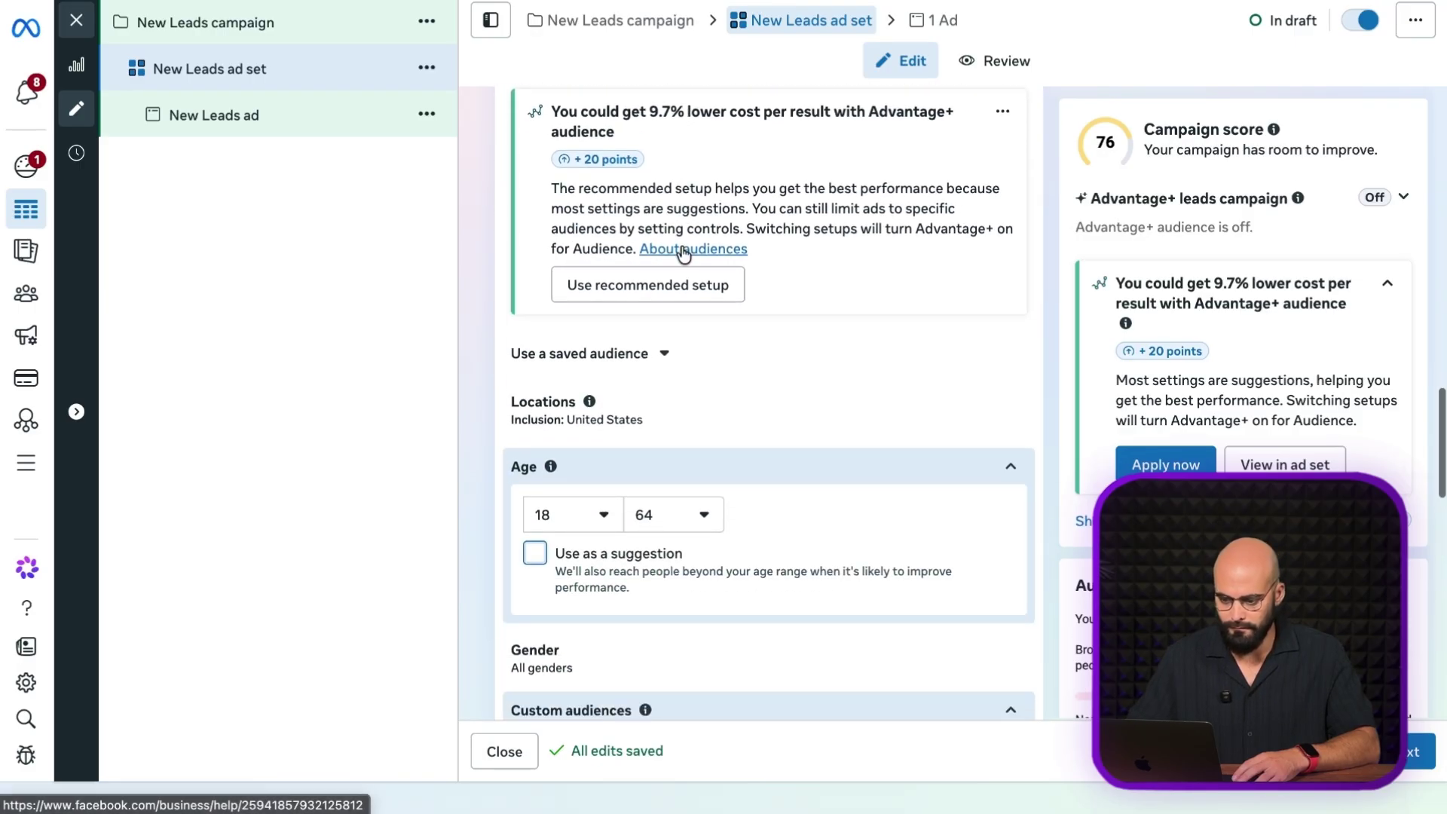
Examine the ad set's location settings and its age, gender, custom audience, detailed targeting and language controls.
left_click(754, 265)
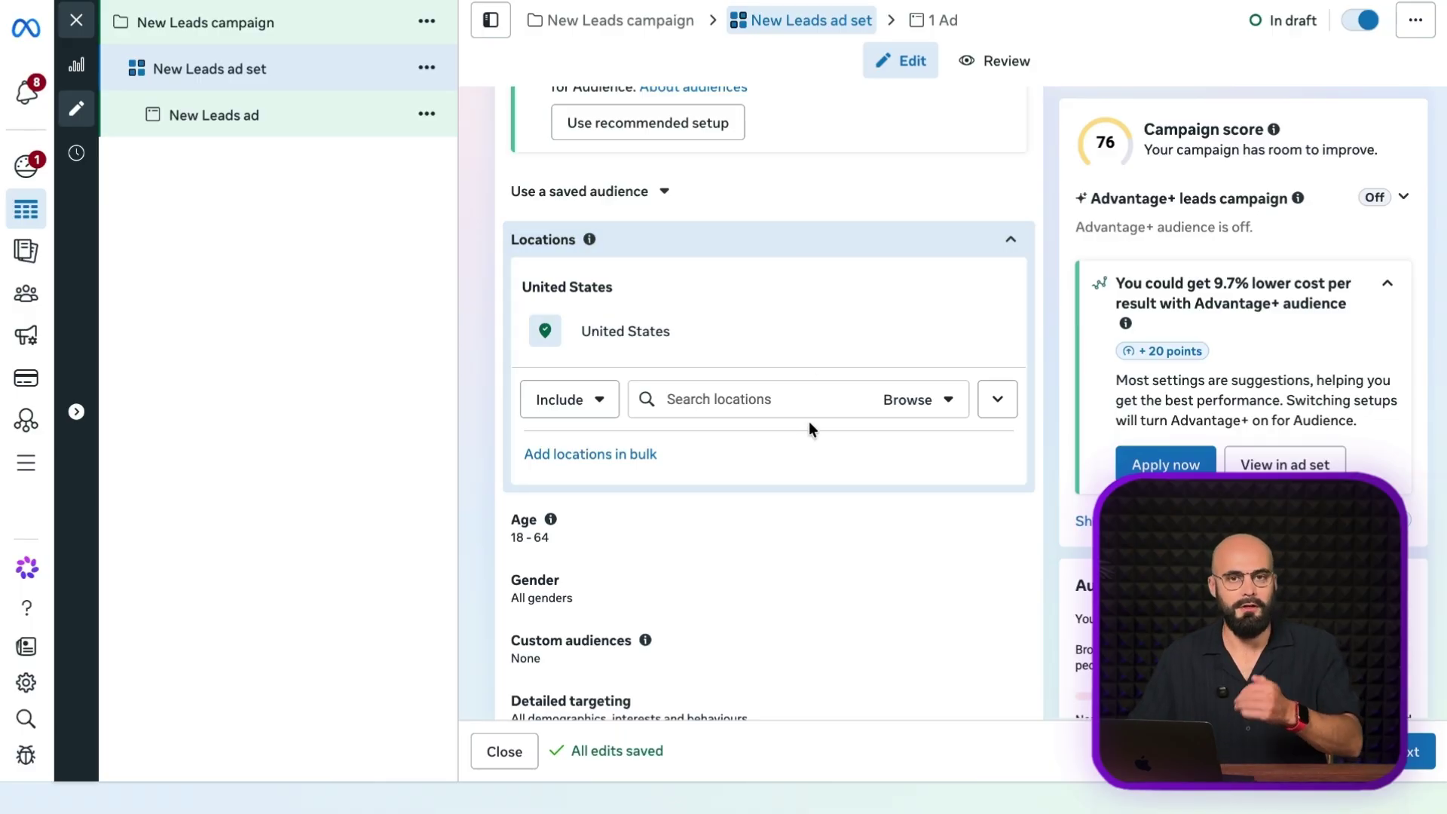
scroll(775, 556, "down", 8)
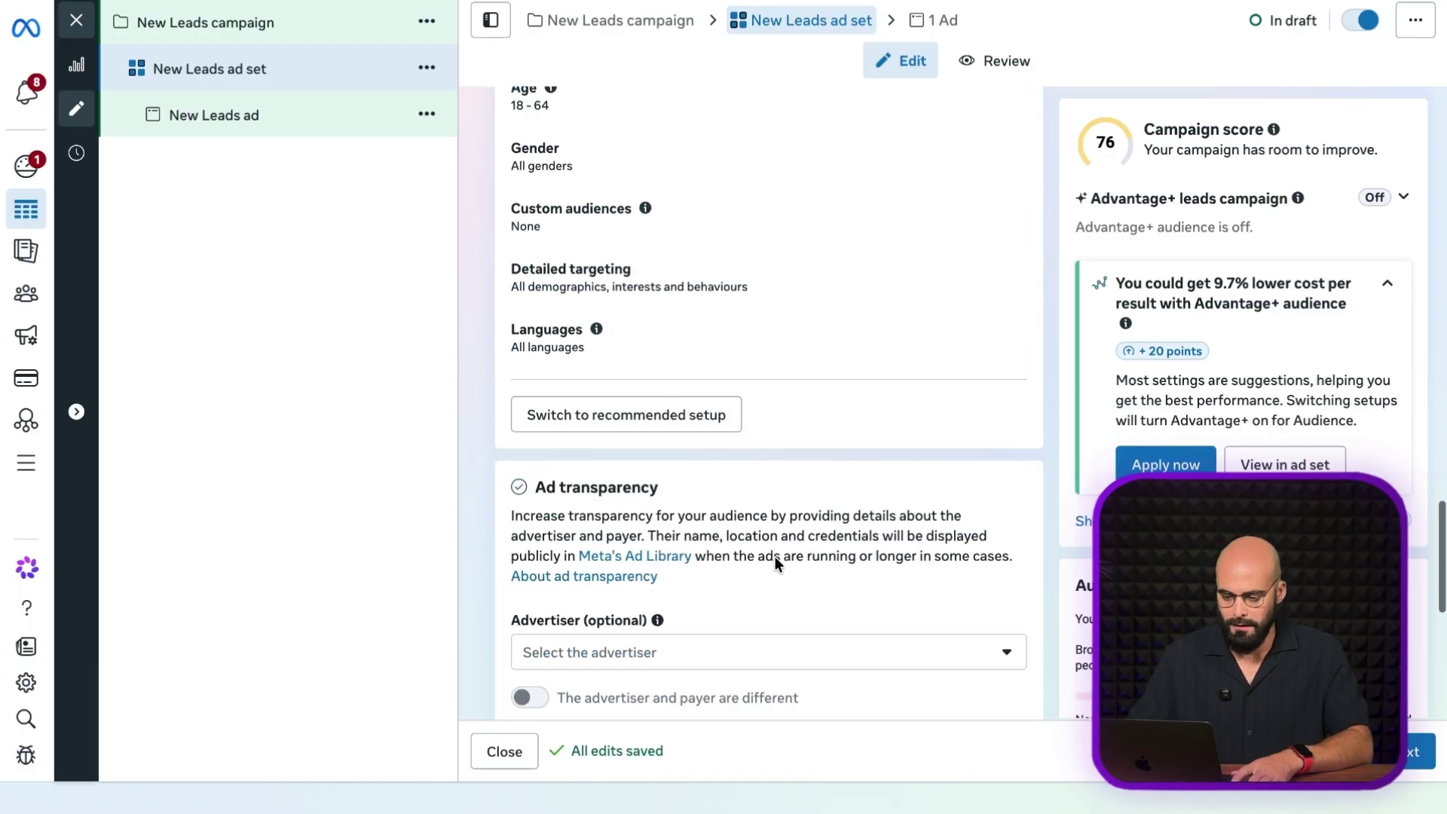
scroll(775, 554, "up", 8)
scroll(775, 565, "down", 4)
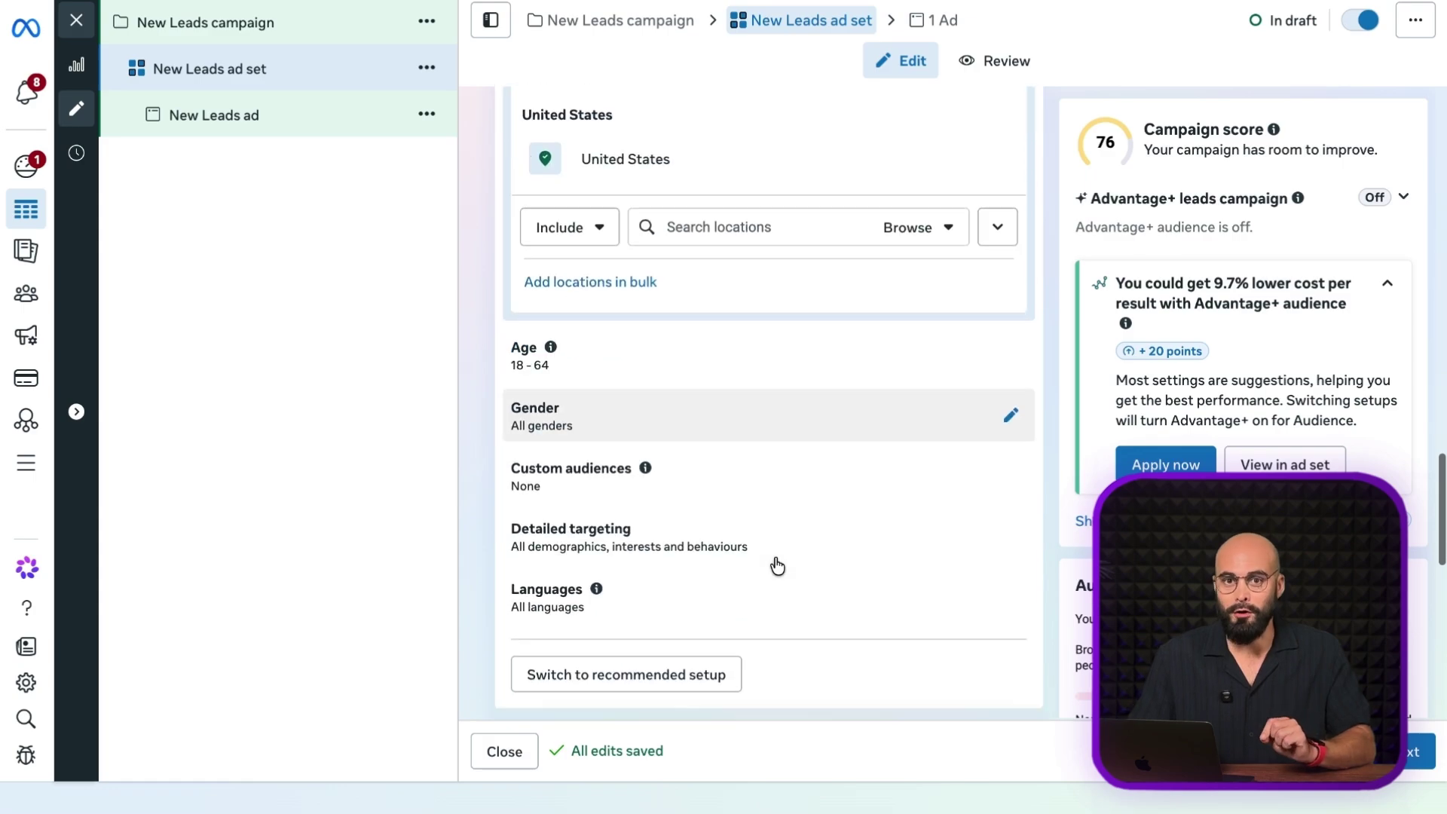
scroll(719, 490, "up", 10)
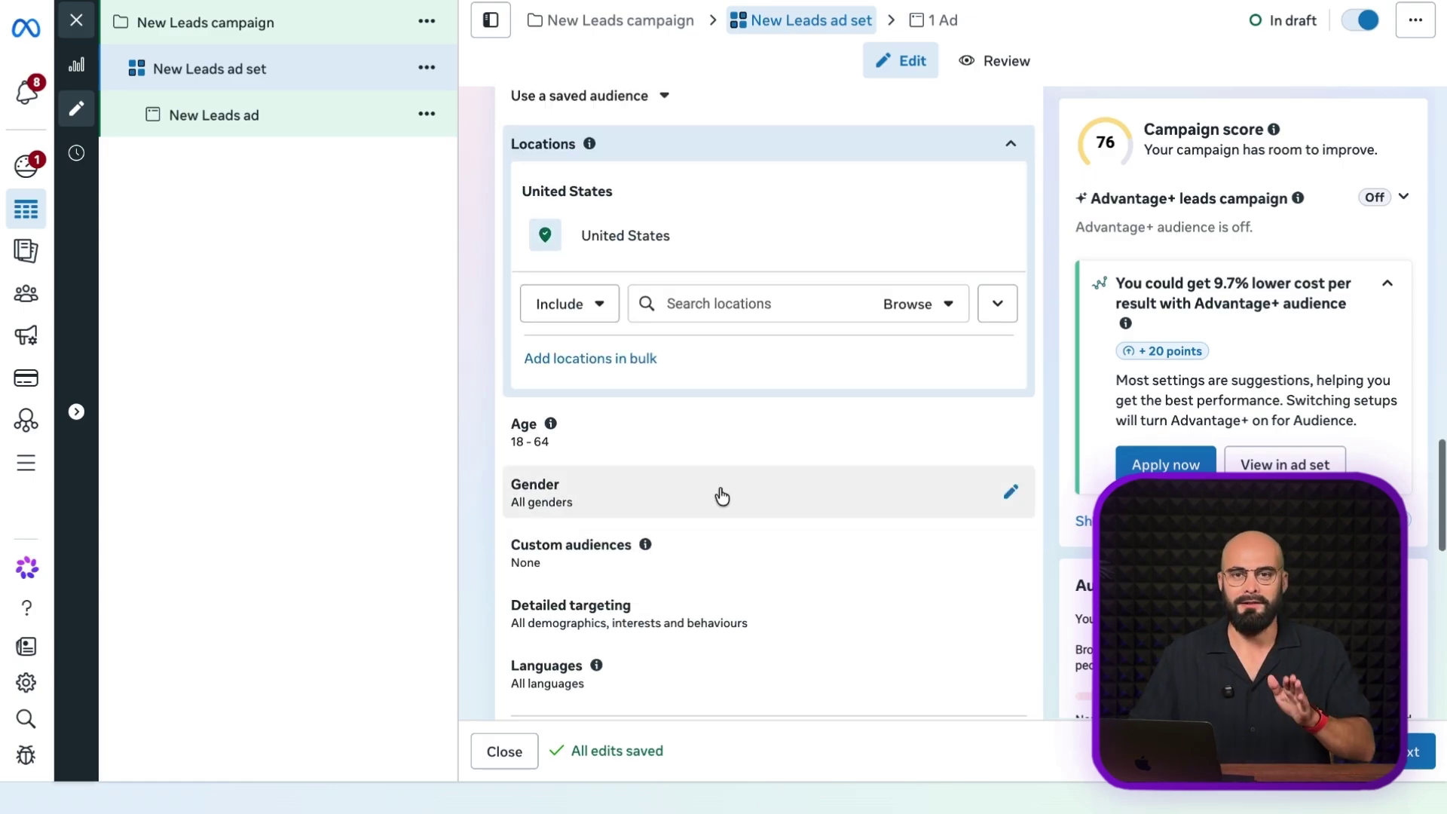
scroll(719, 487, "down", 10)
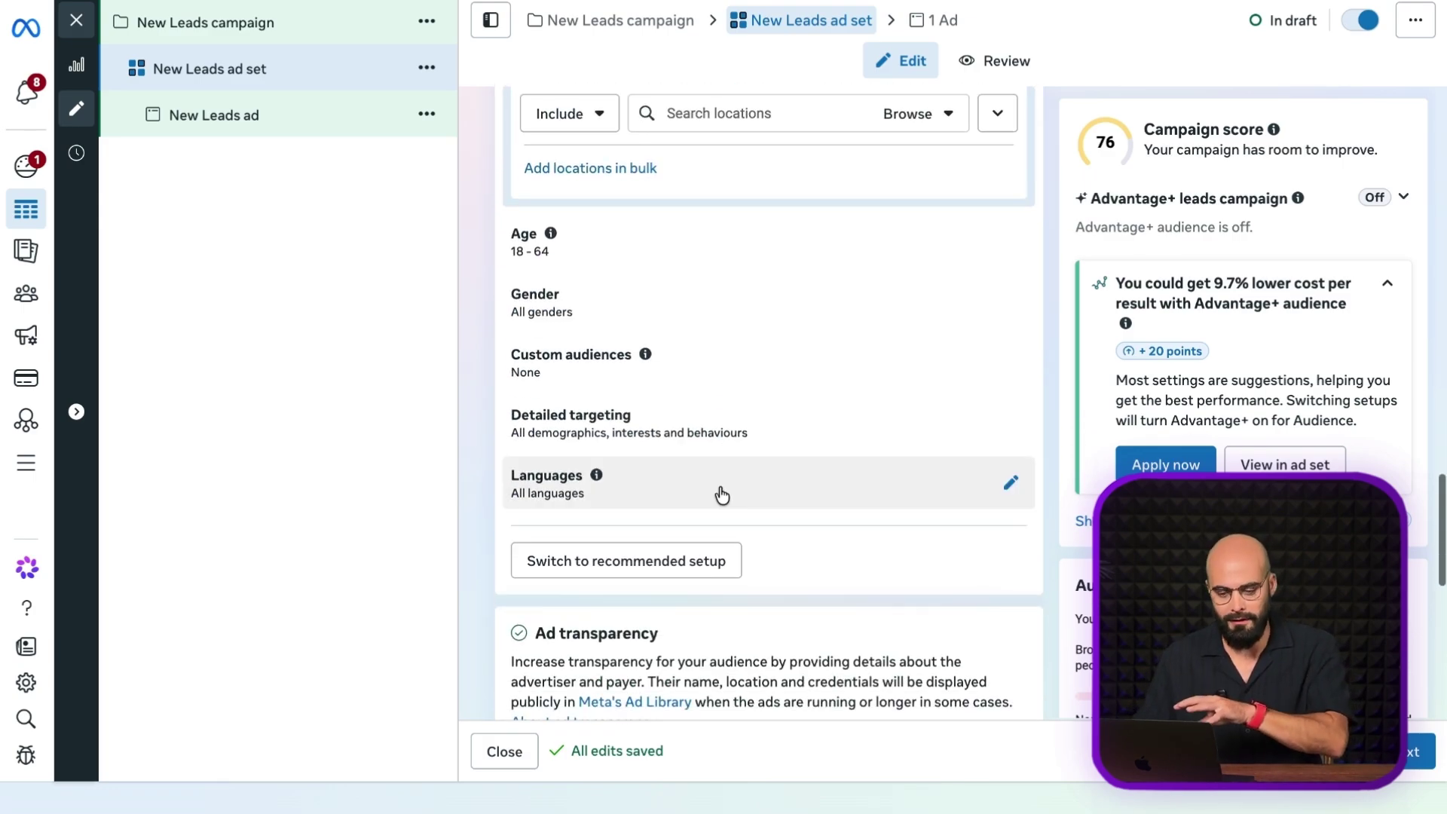
scroll(719, 492, "up", 8)
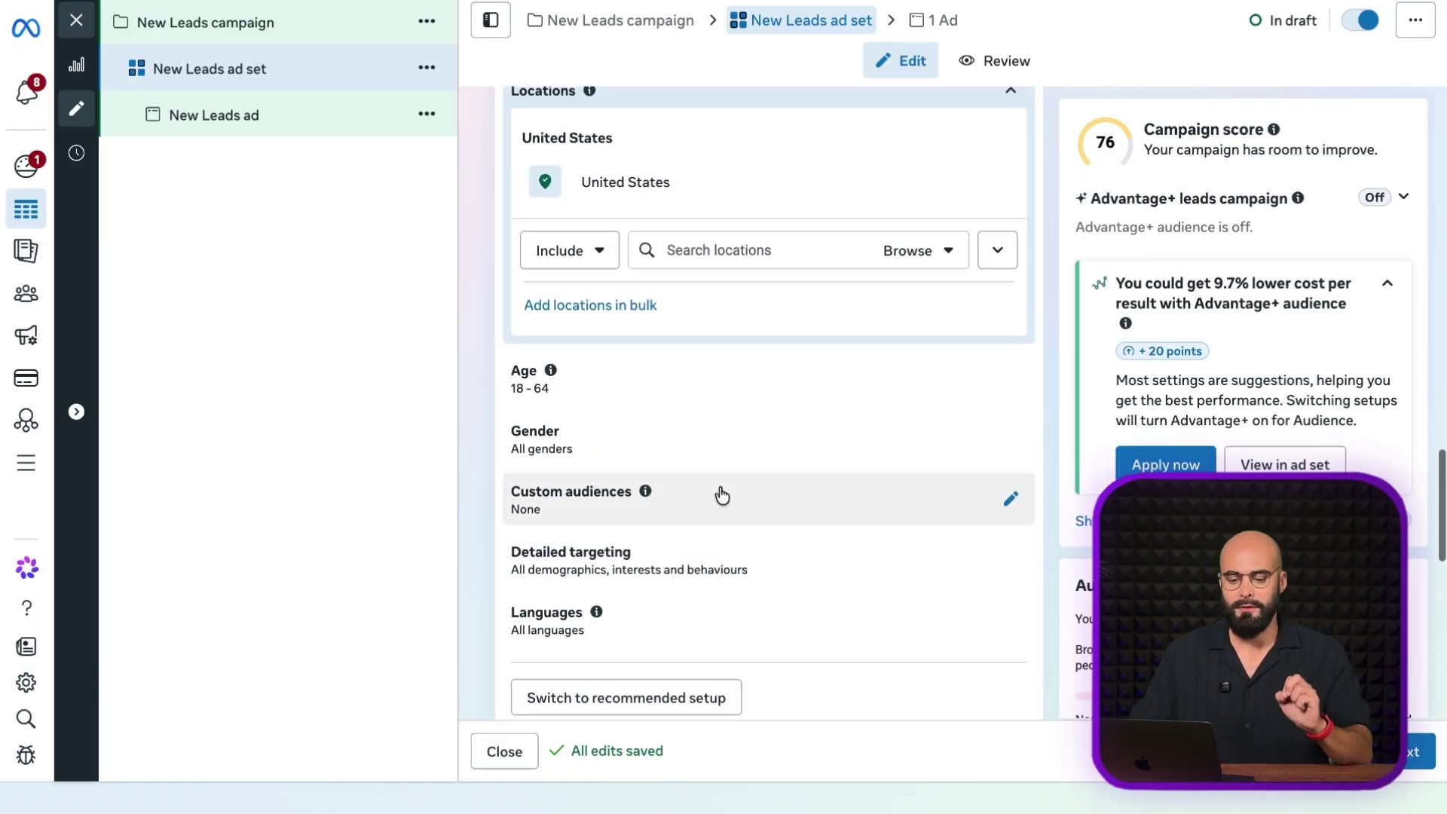
left_click(1006, 354)
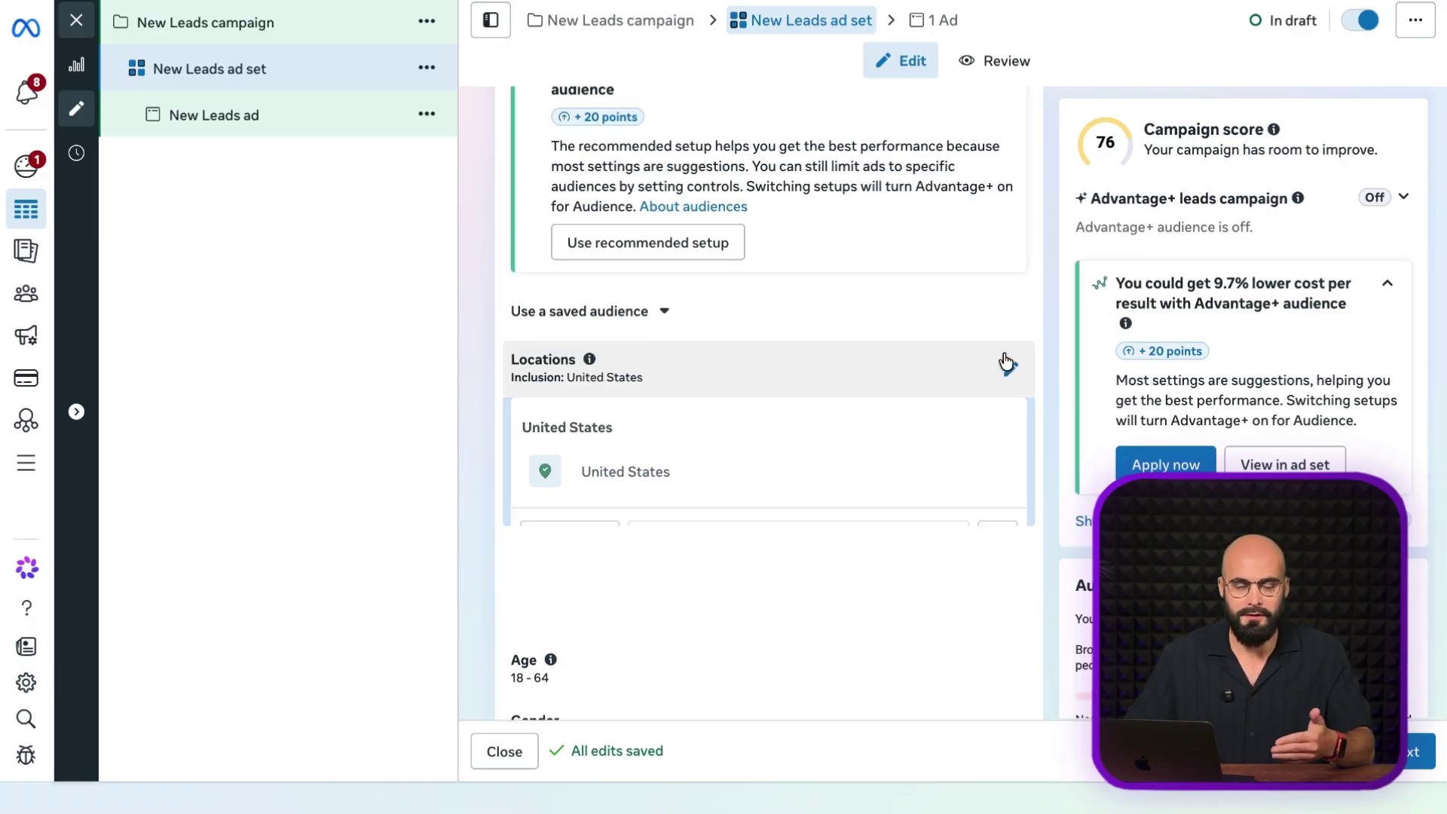
scroll(1004, 355, "up", 4)
scroll(1003, 354, "down", 4)
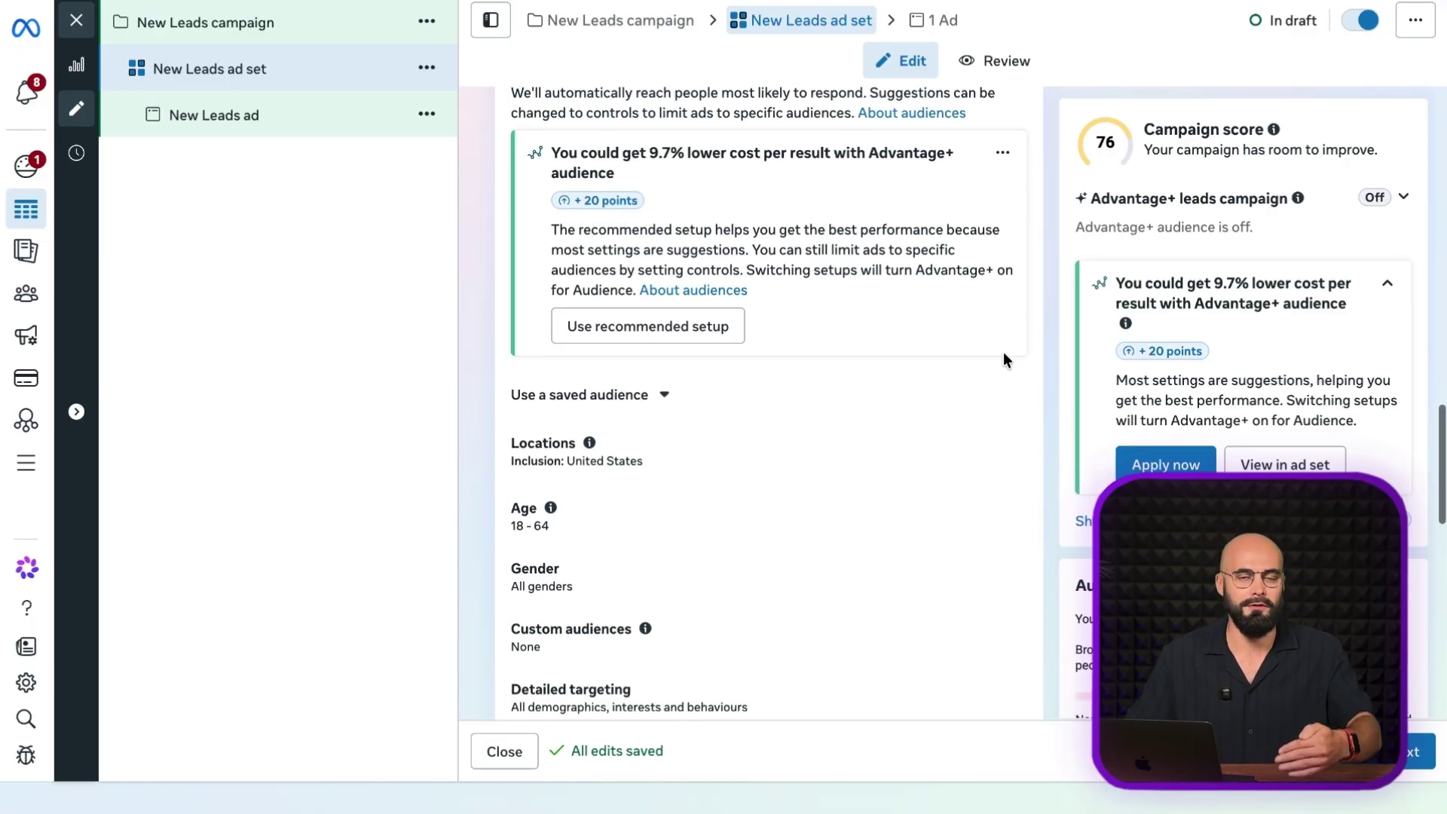
scroll(1006, 361, "down", 3)
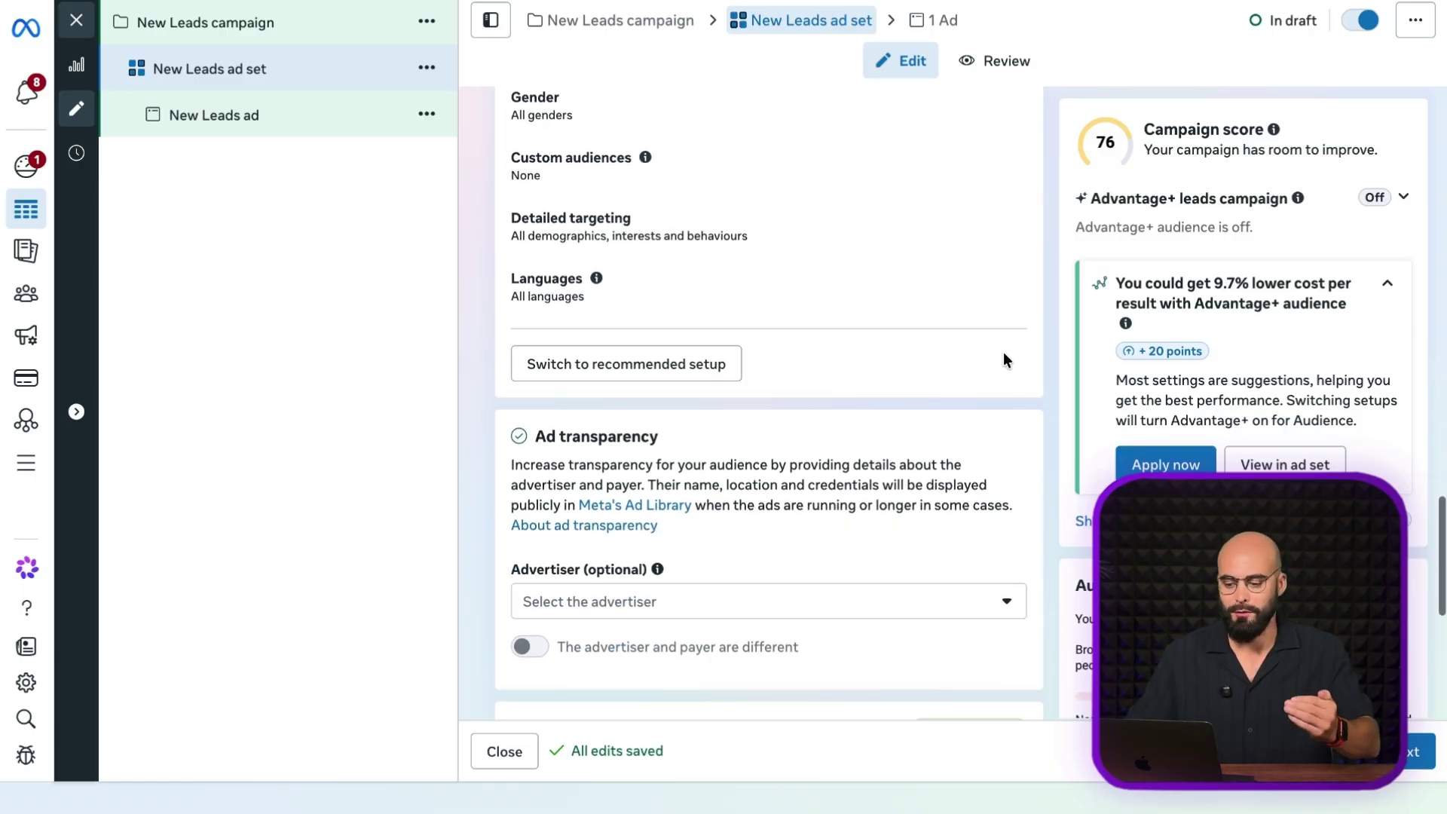
scroll(1006, 360, "up", 3)
scroll(1005, 360, "up", 1)
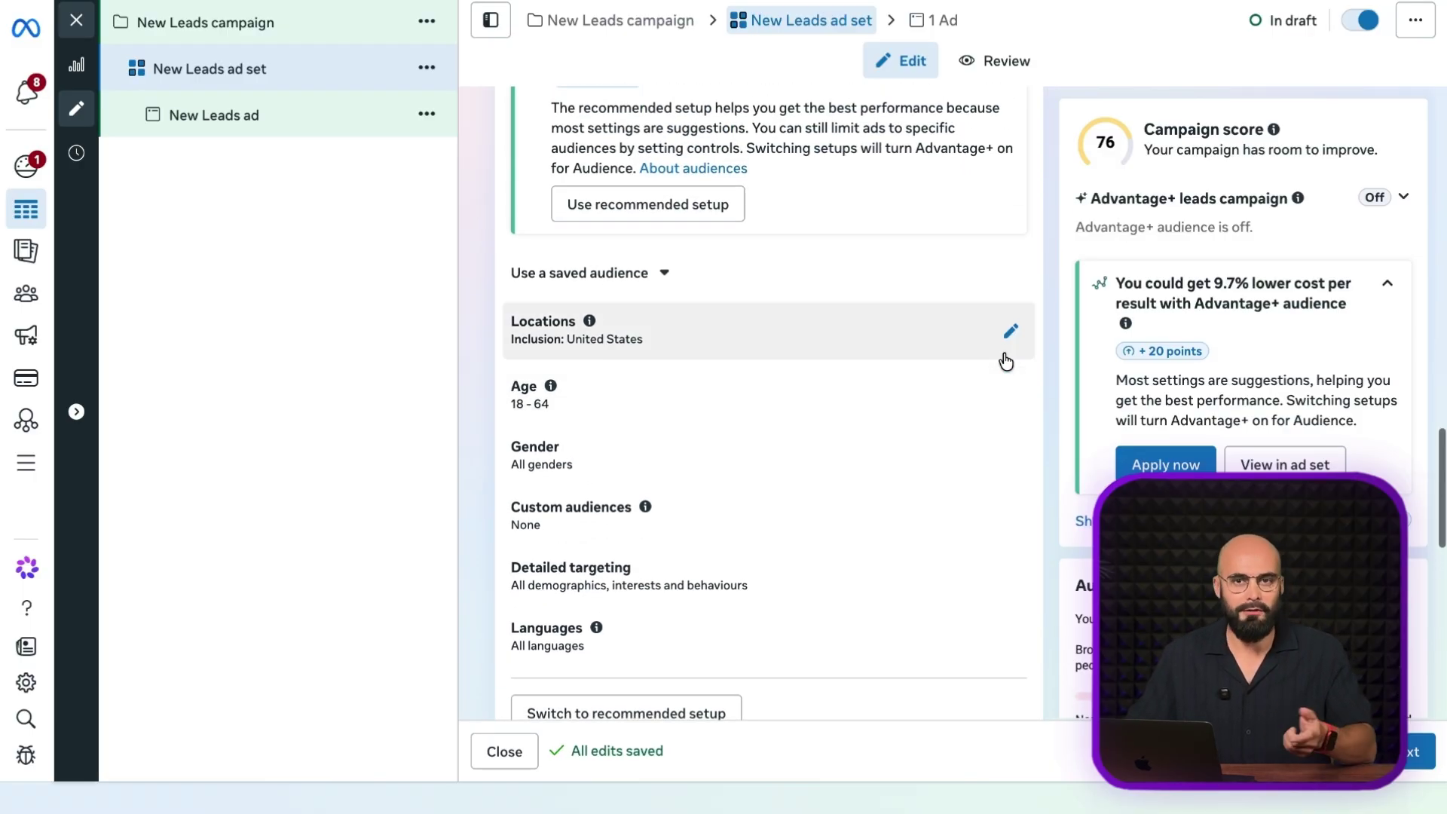
Reveal the ad set's additional placement settings and exclude Threads and Messenger from the platforms.
scroll(1006, 695, "down", 9)
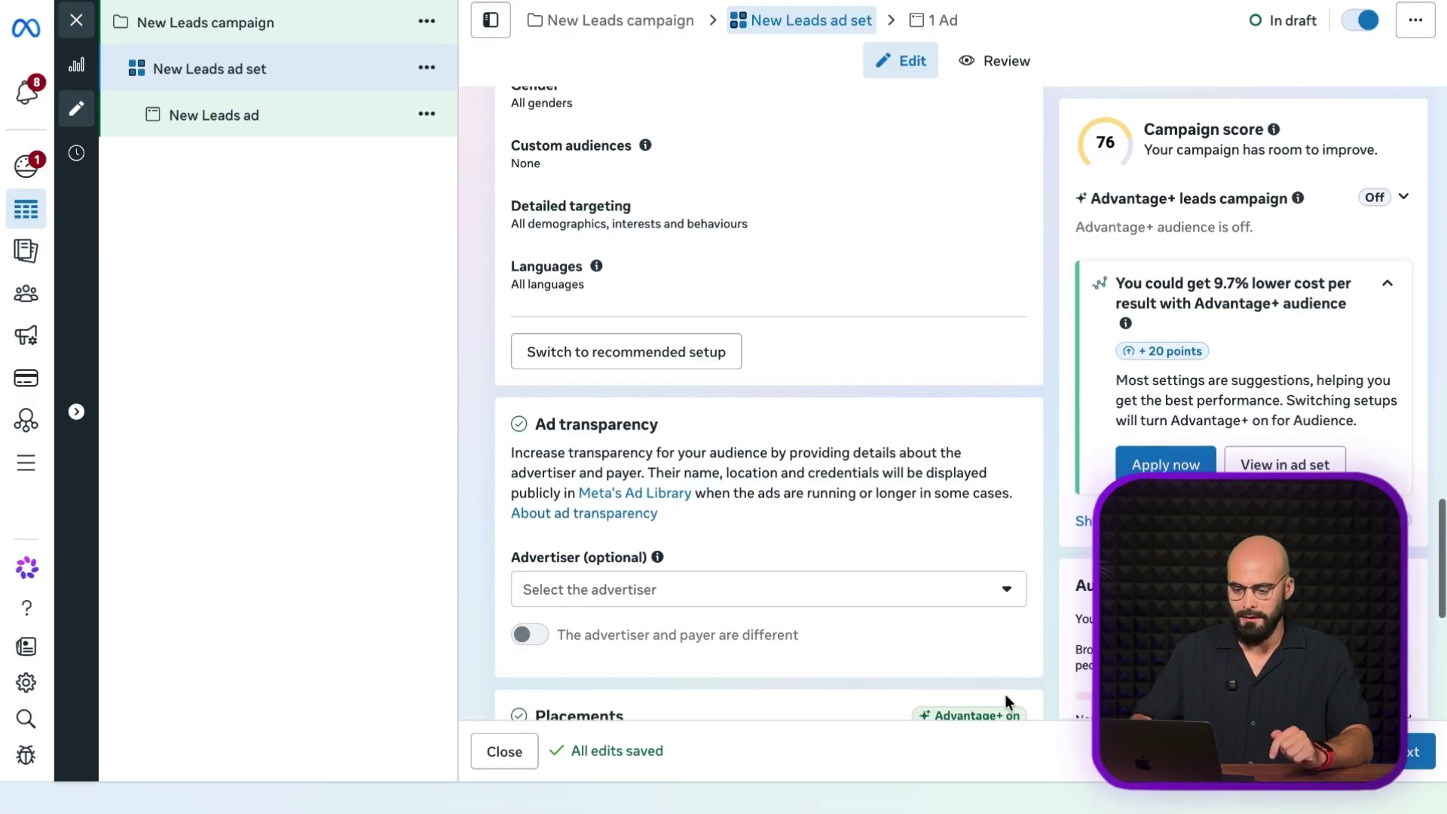
scroll(1005, 695, "down", 2)
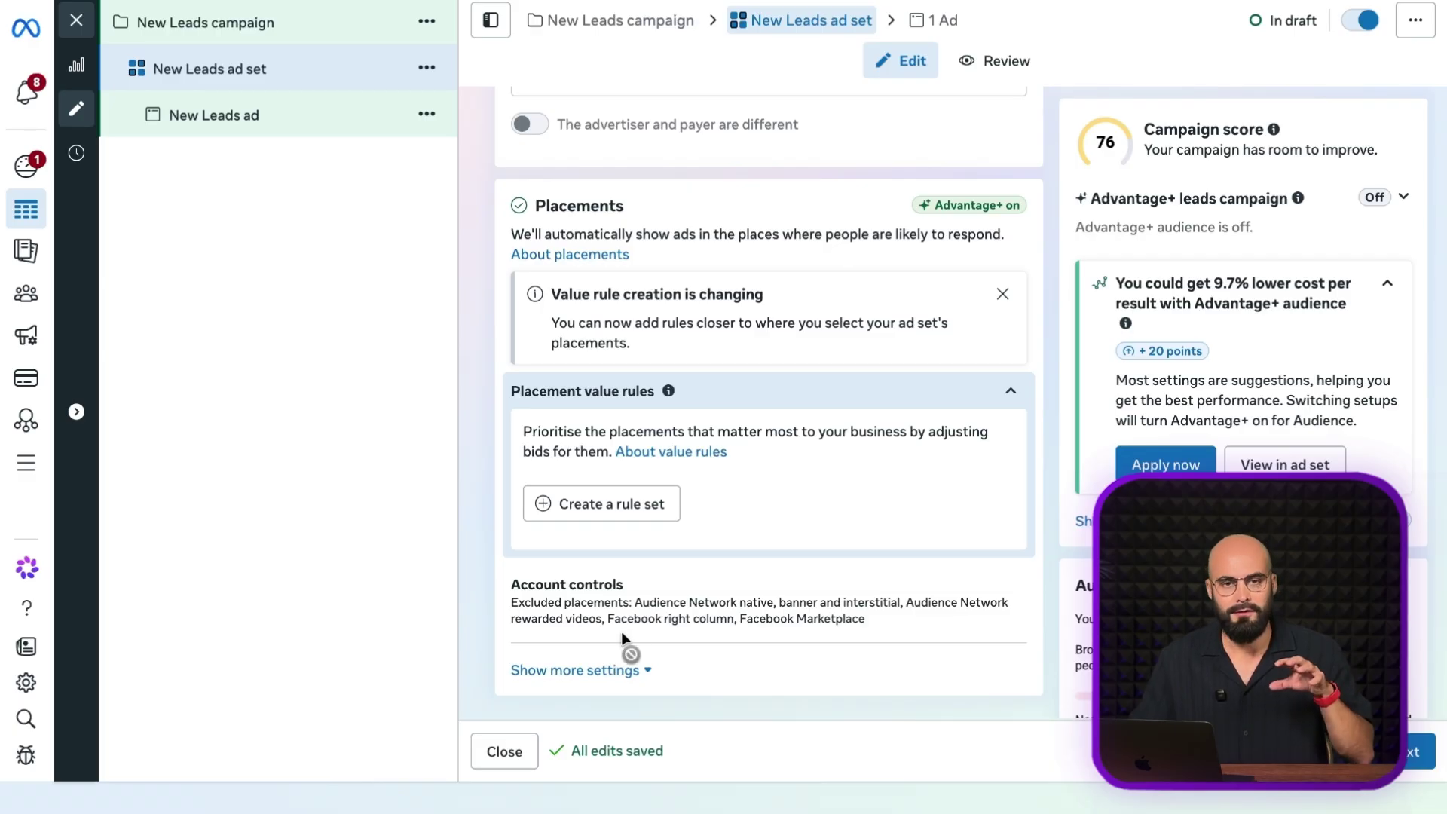
left_click(601, 670)
scroll(801, 564, "down", 5)
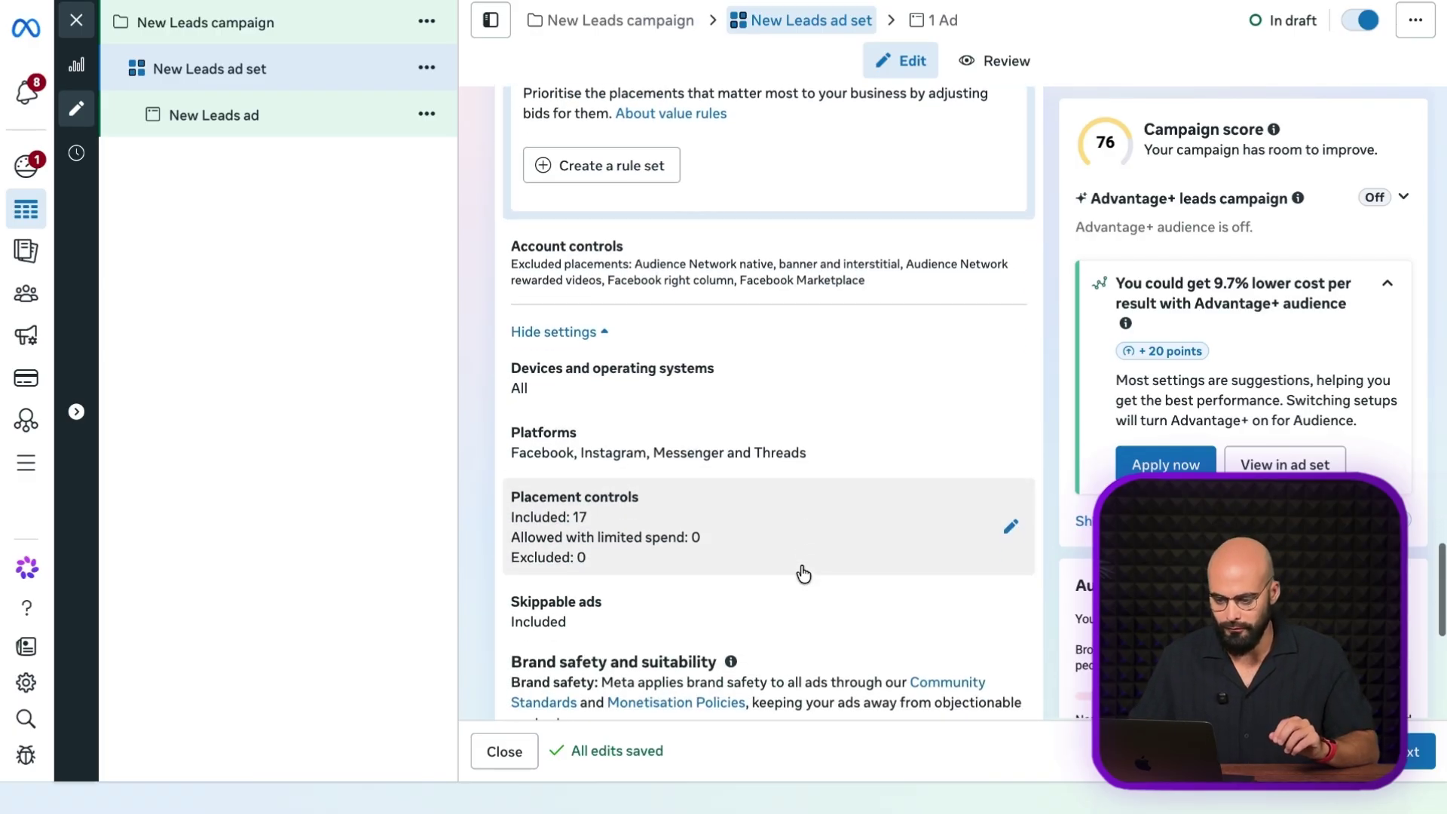
scroll(802, 570, "down", 1)
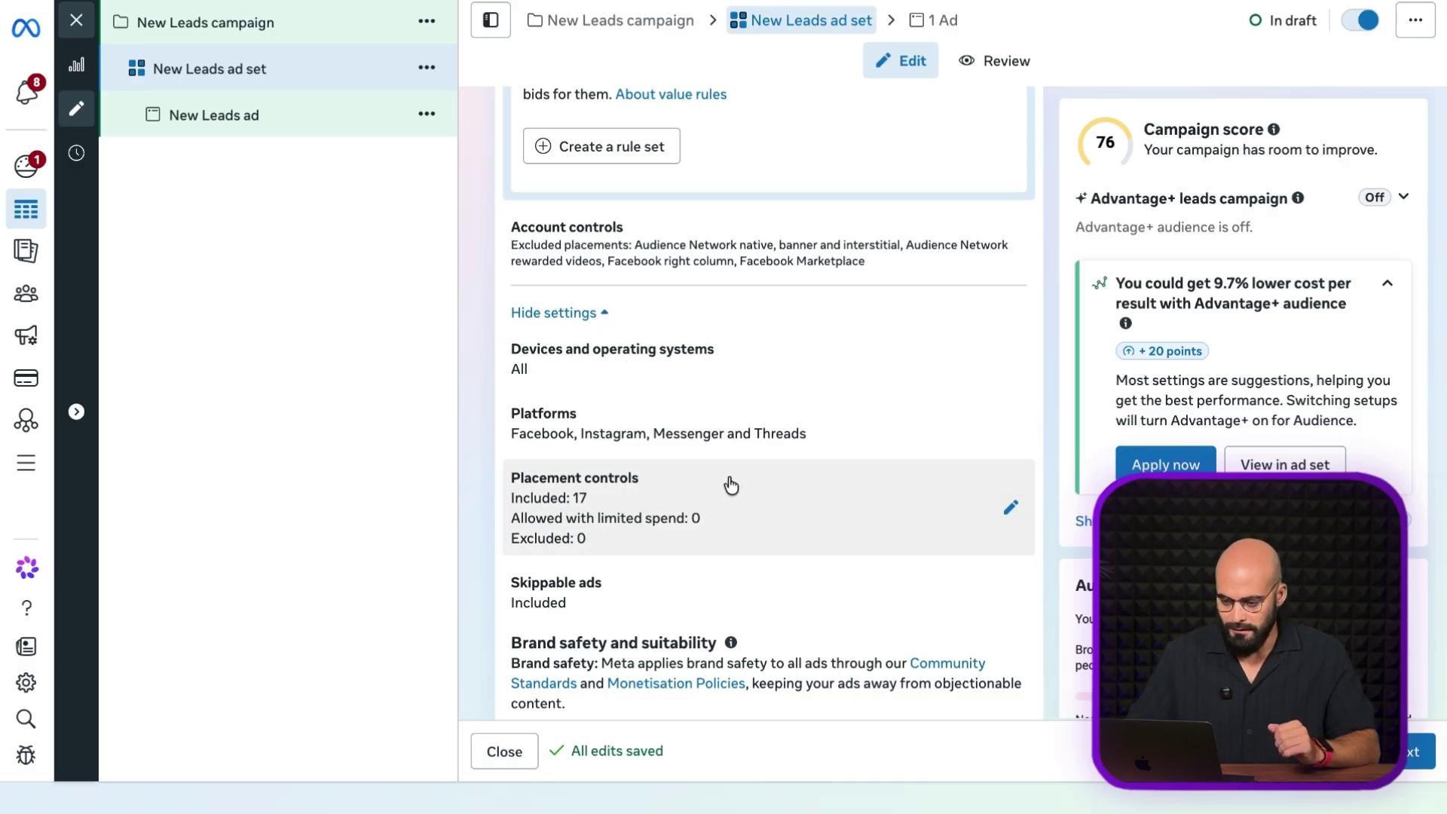
scroll(910, 456, "down", 3)
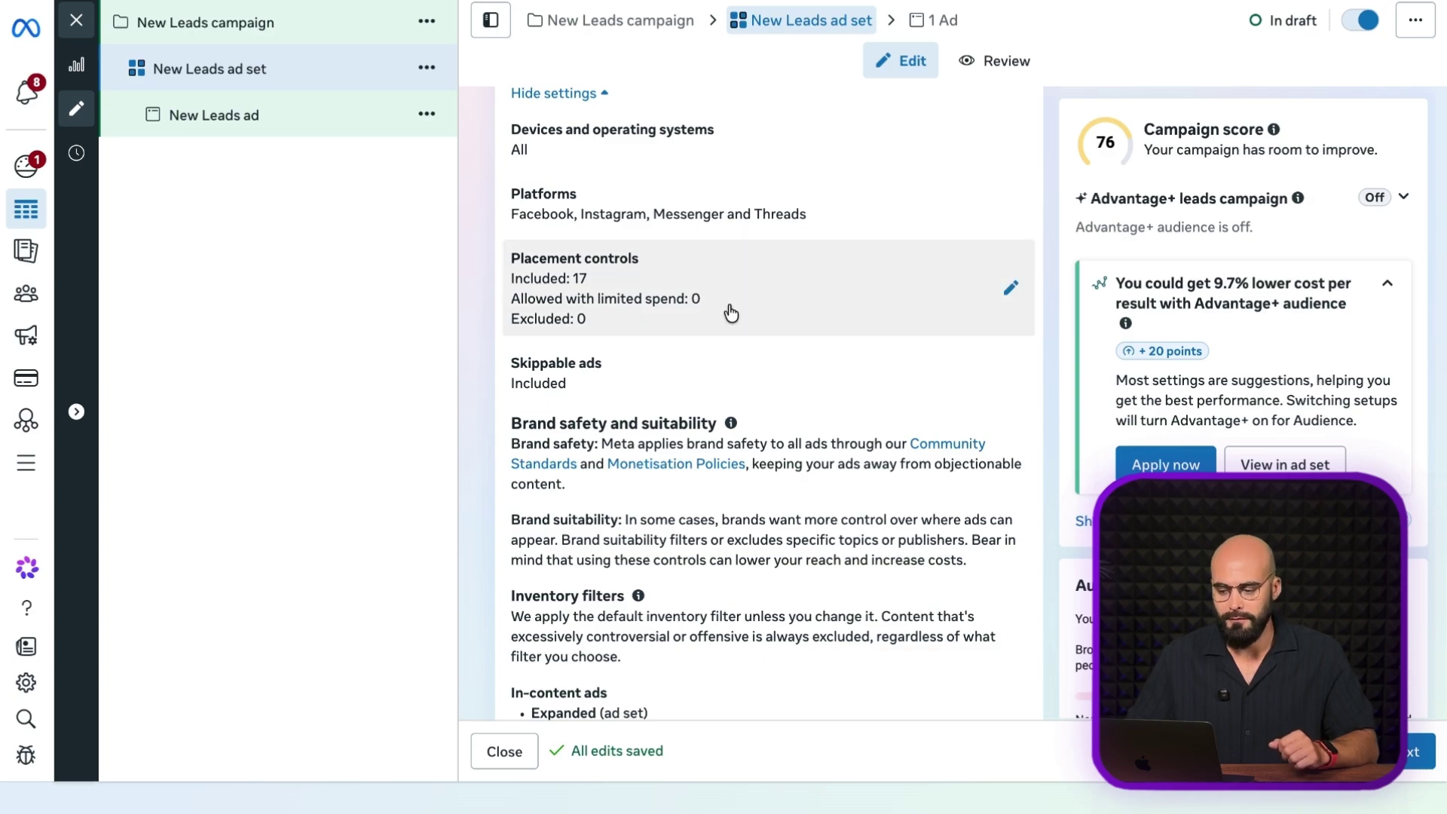
left_click(1012, 208)
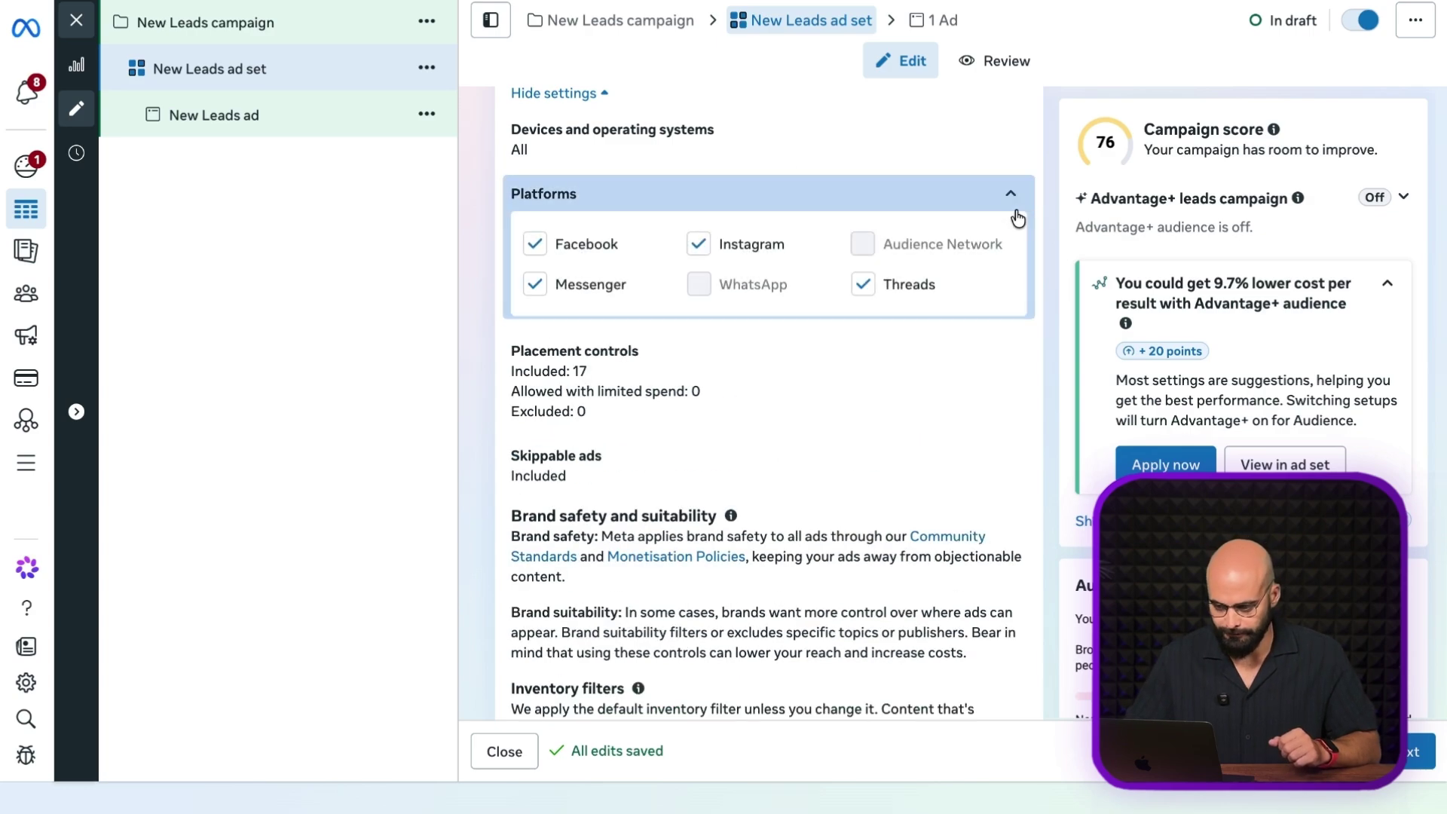
left_click(863, 284)
left_click(535, 287)
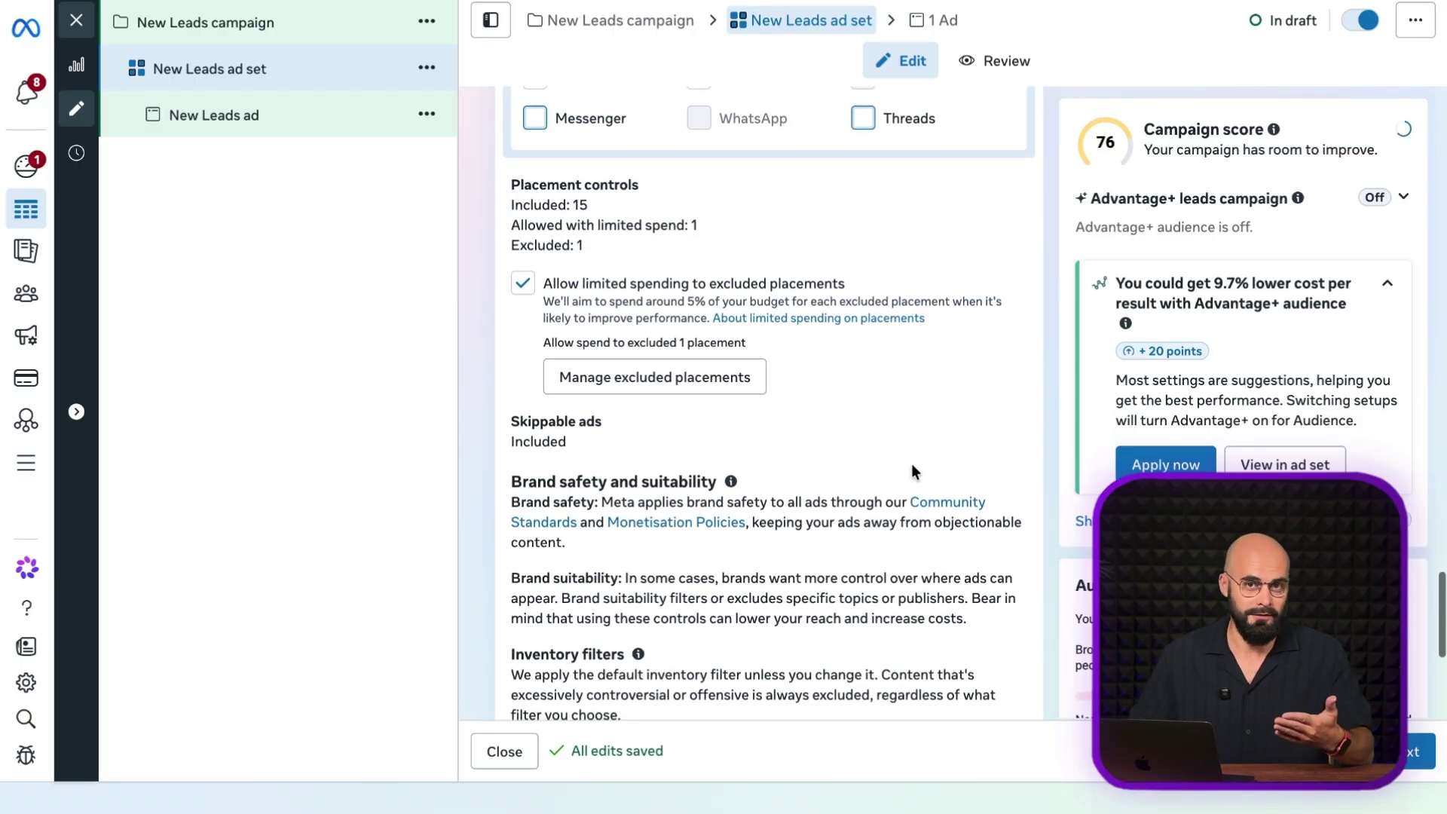
Disallow limited spending to excluded placements in the ad set's placement settings.
scroll(911, 464, "down", 2)
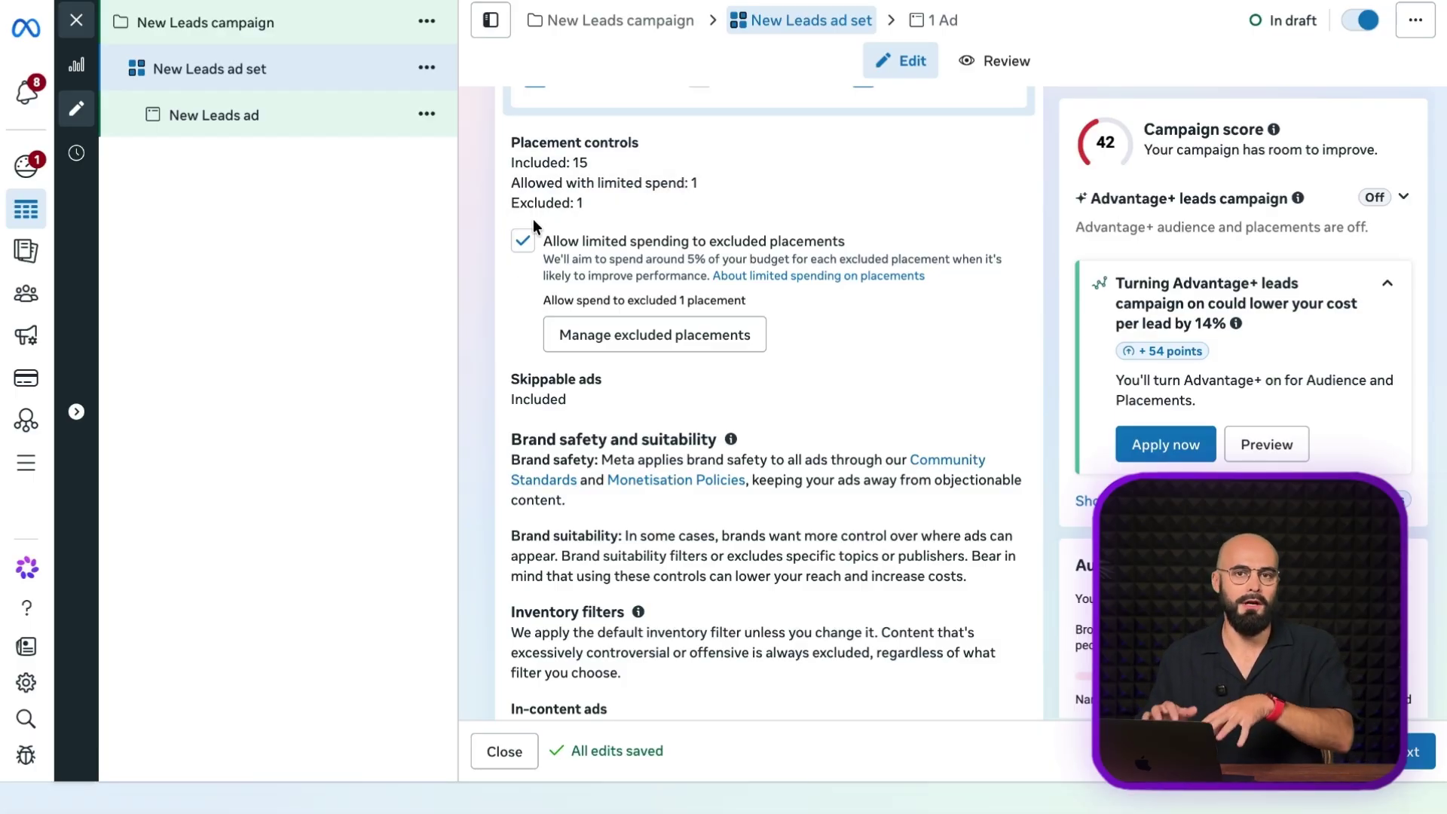
left_click(528, 245)
scroll(804, 536, "down", 6)
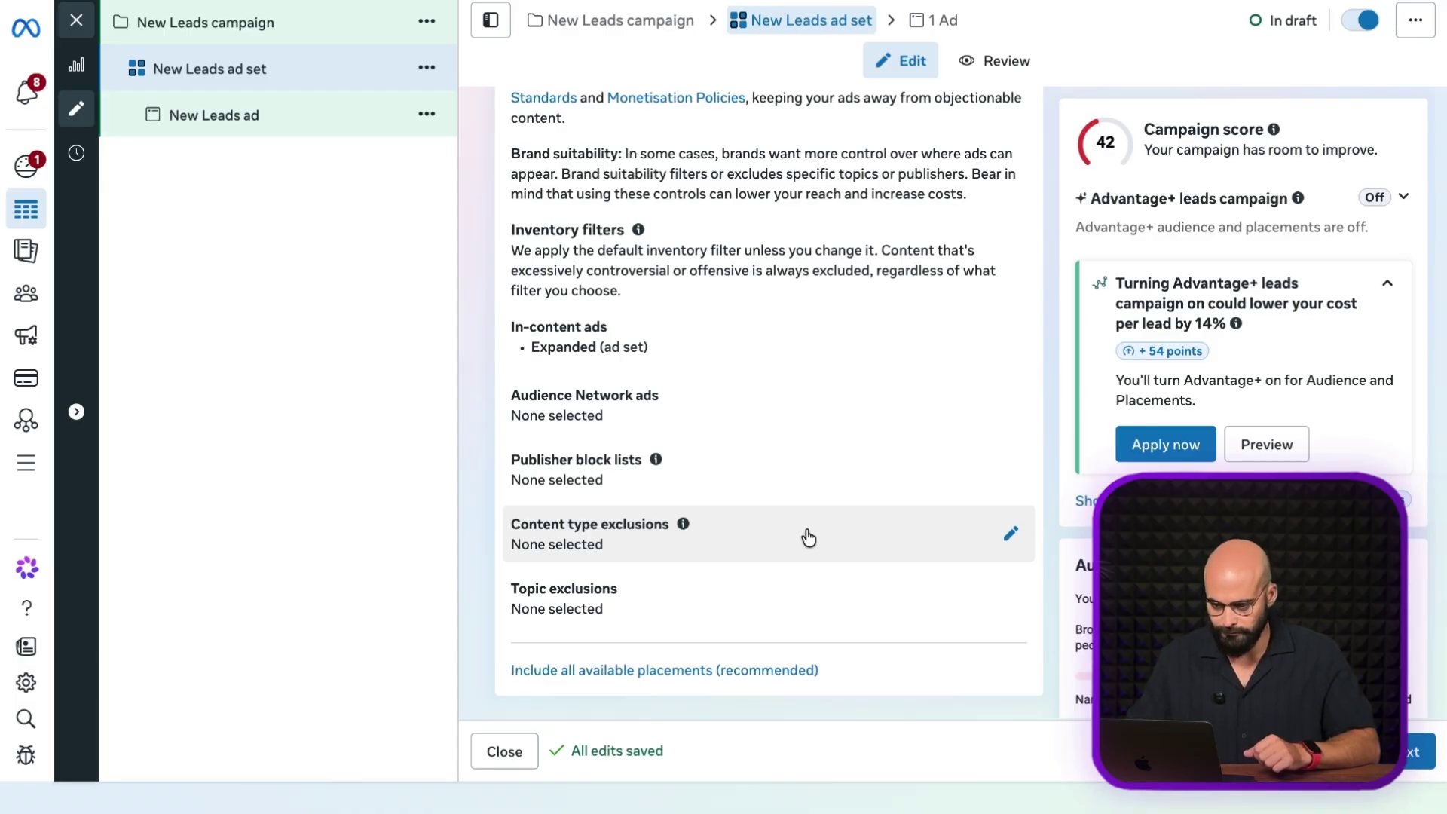
Examine the ad set's brand safety settings and the categories in its placement controls, from Feeds to Apps and sites.
scroll(806, 348, "up", 5)
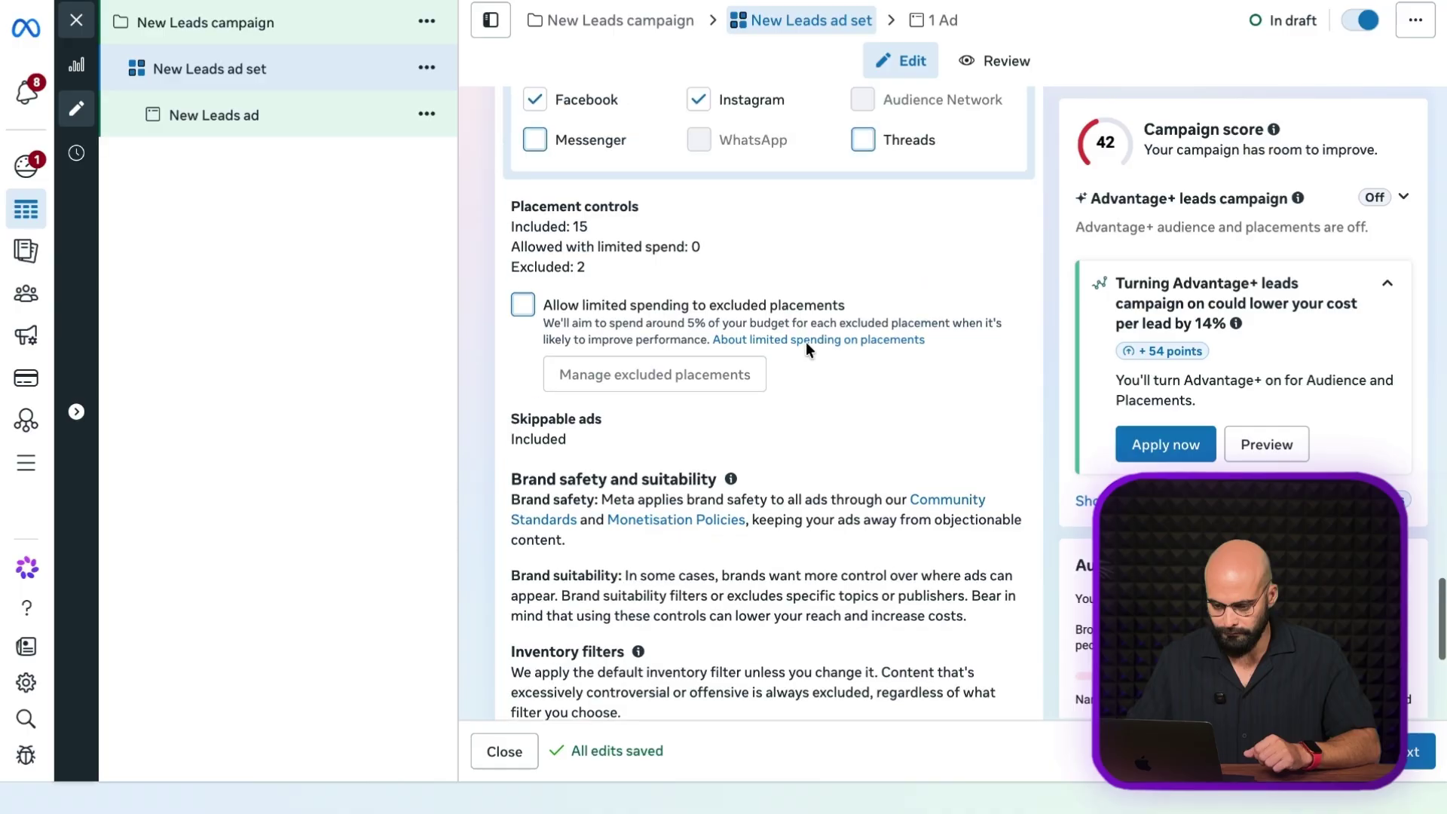
scroll(816, 419, "down", 1)
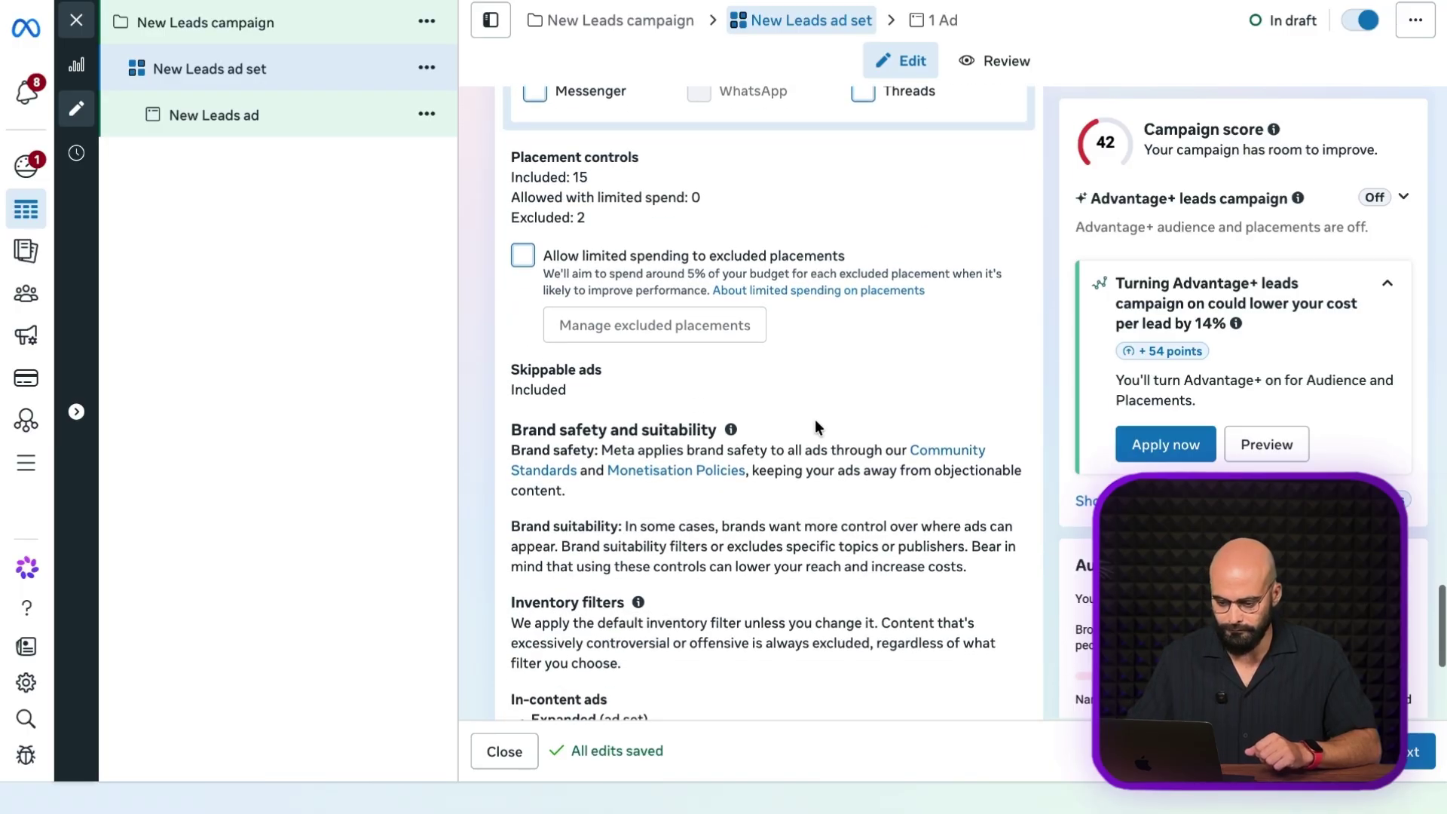
scroll(815, 419, "down", 5)
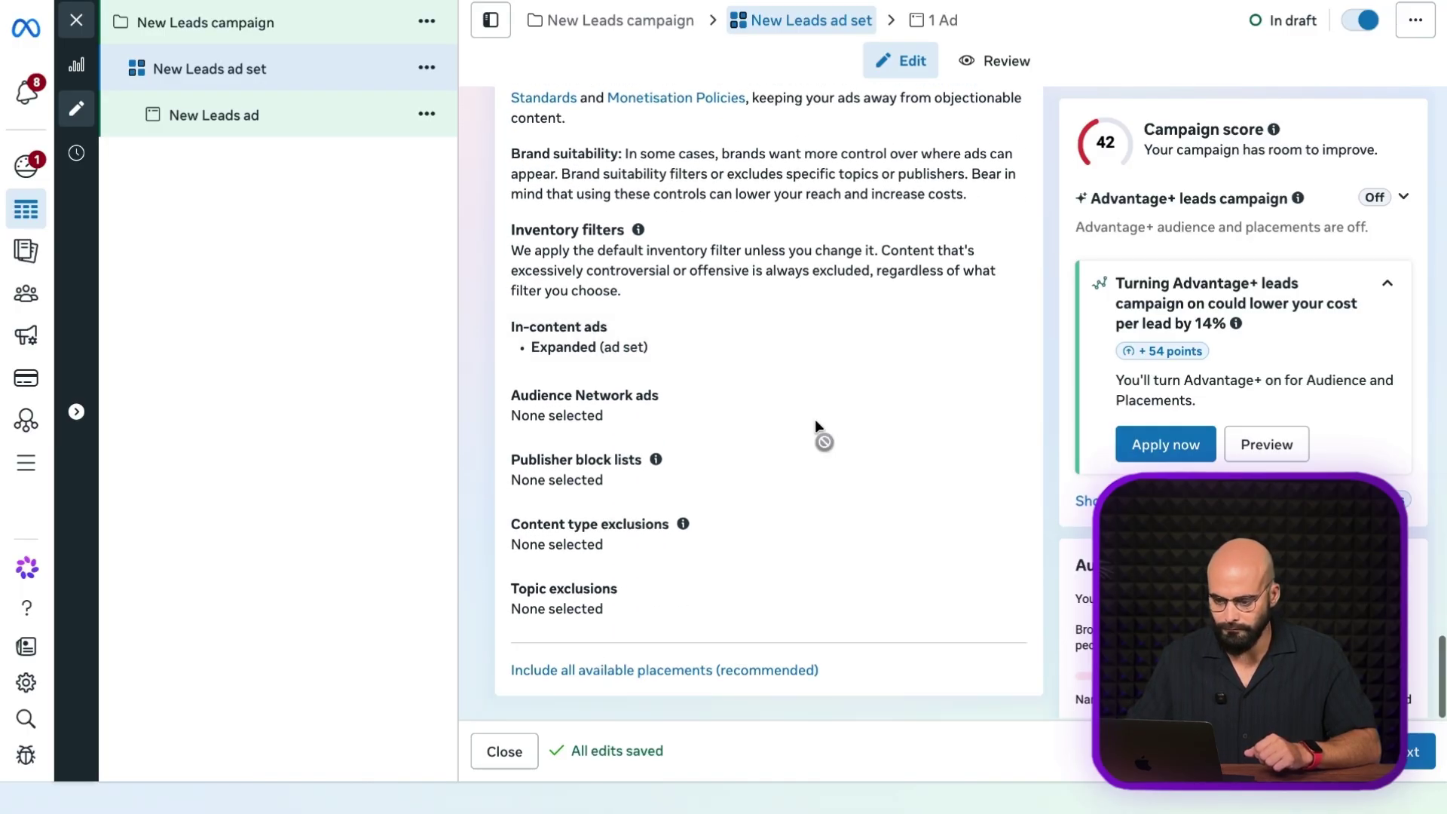
scroll(821, 407, "up", 6)
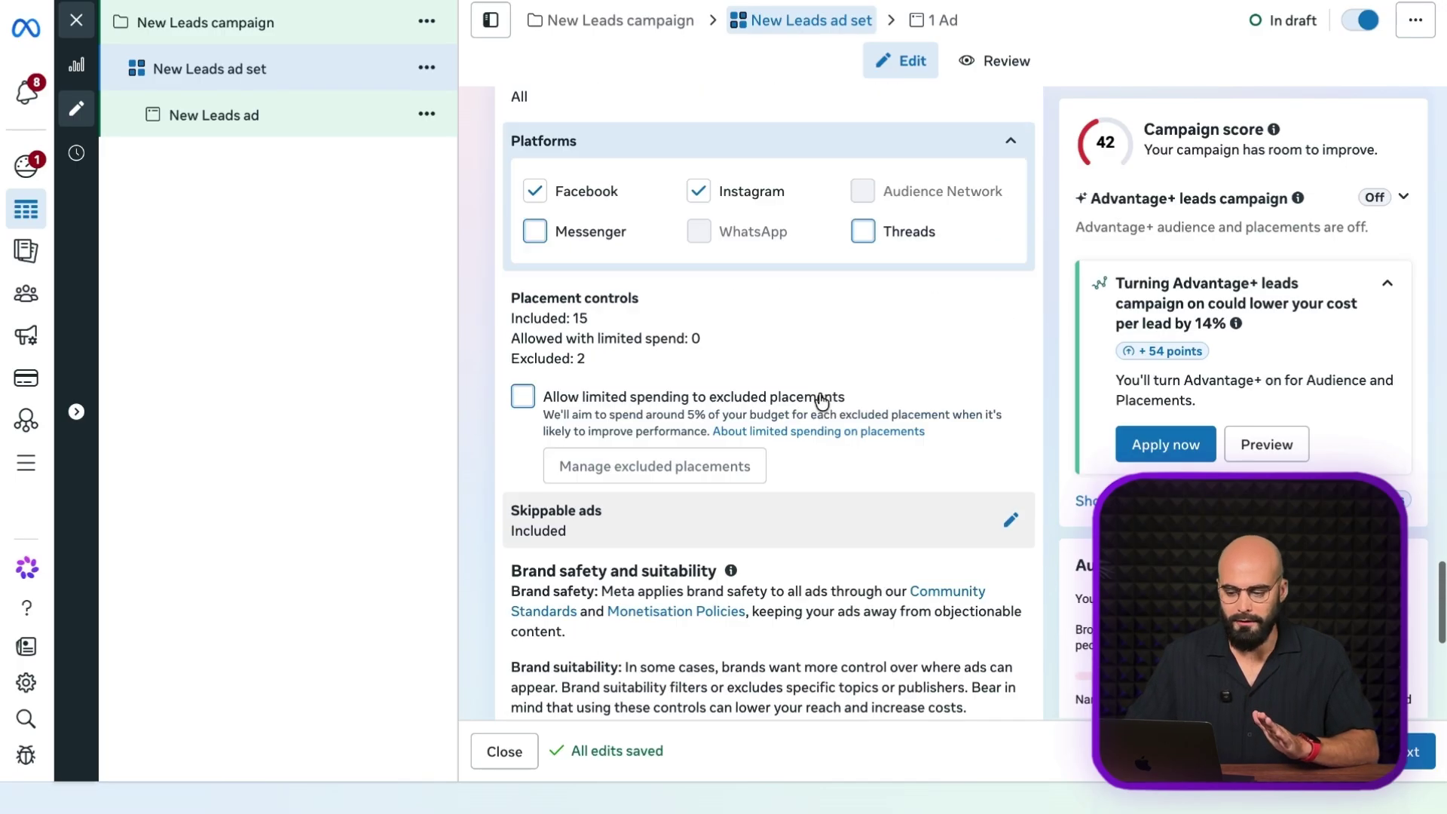
scroll(822, 399, "up", 1)
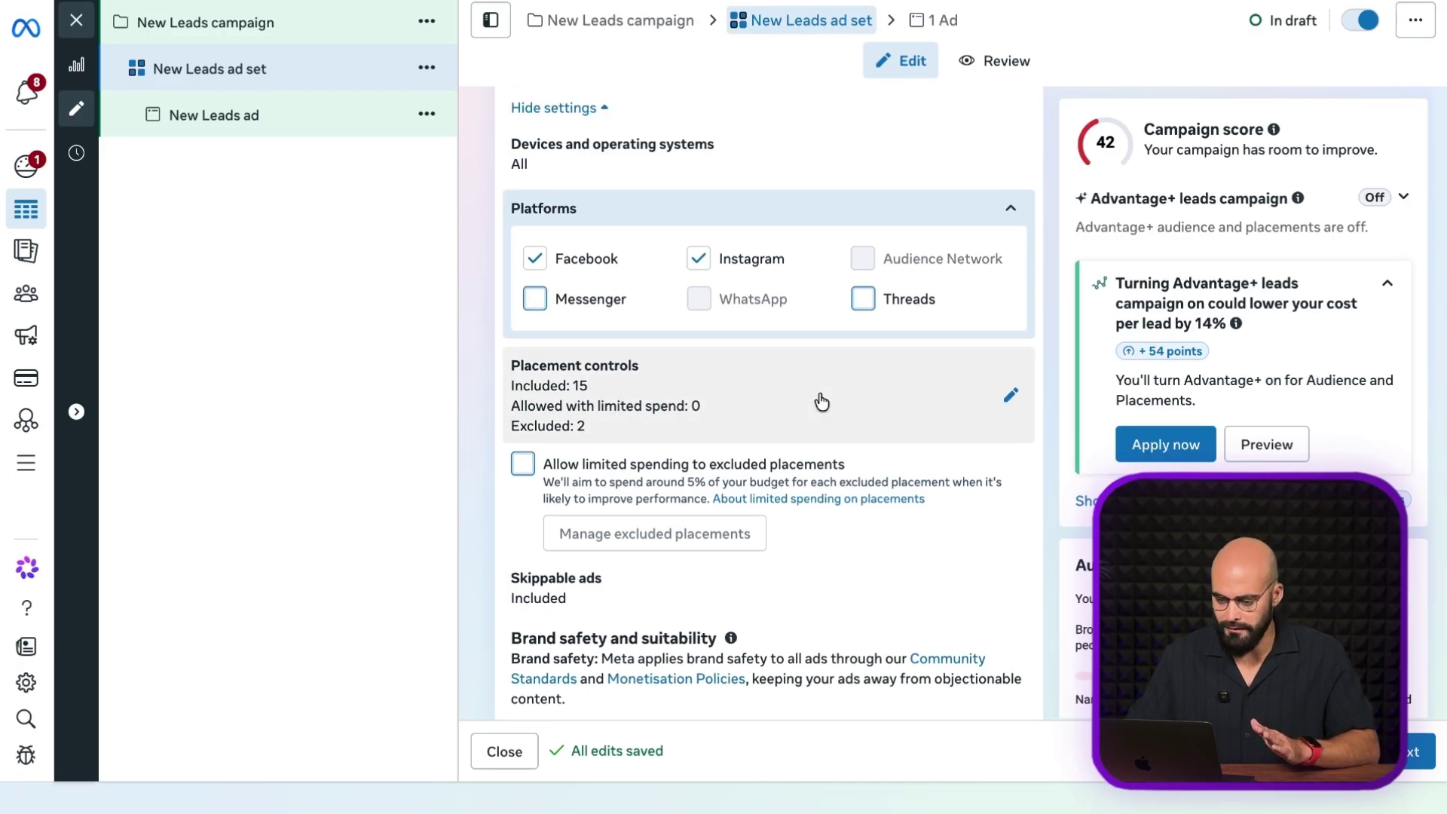
left_click(1009, 396)
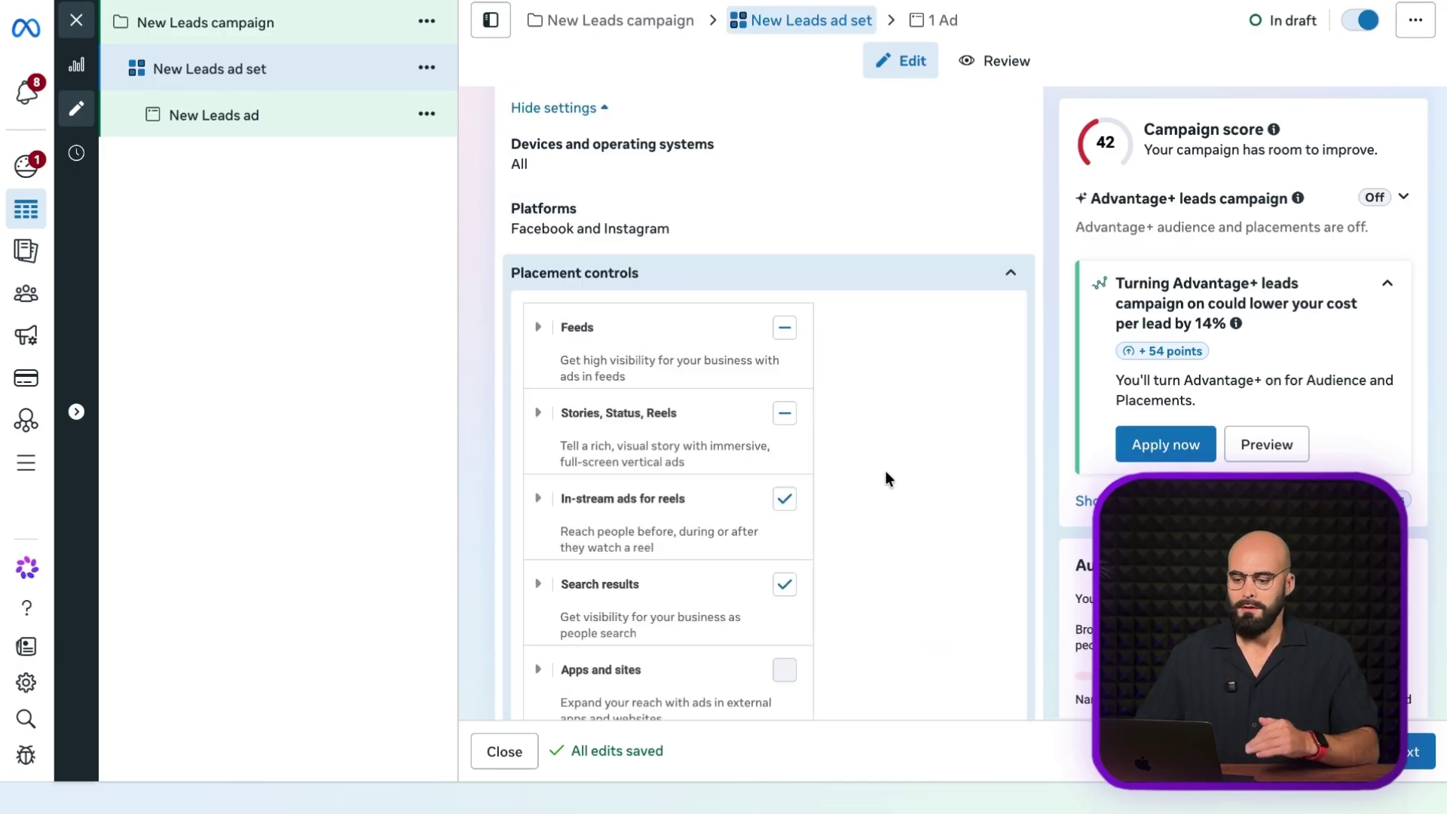
scroll(885, 475, "down", 2)
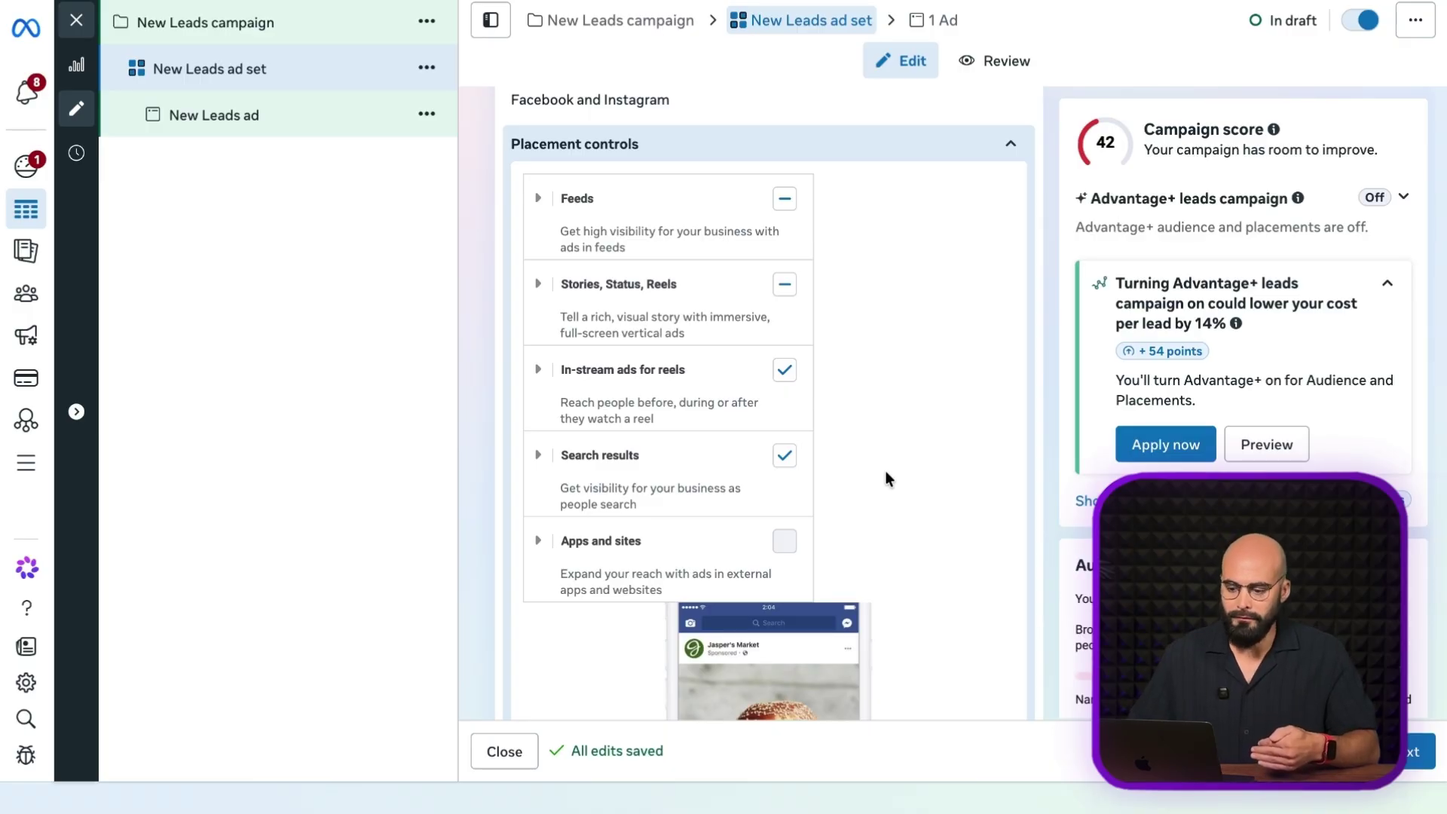
scroll(885, 470, "down", 1)
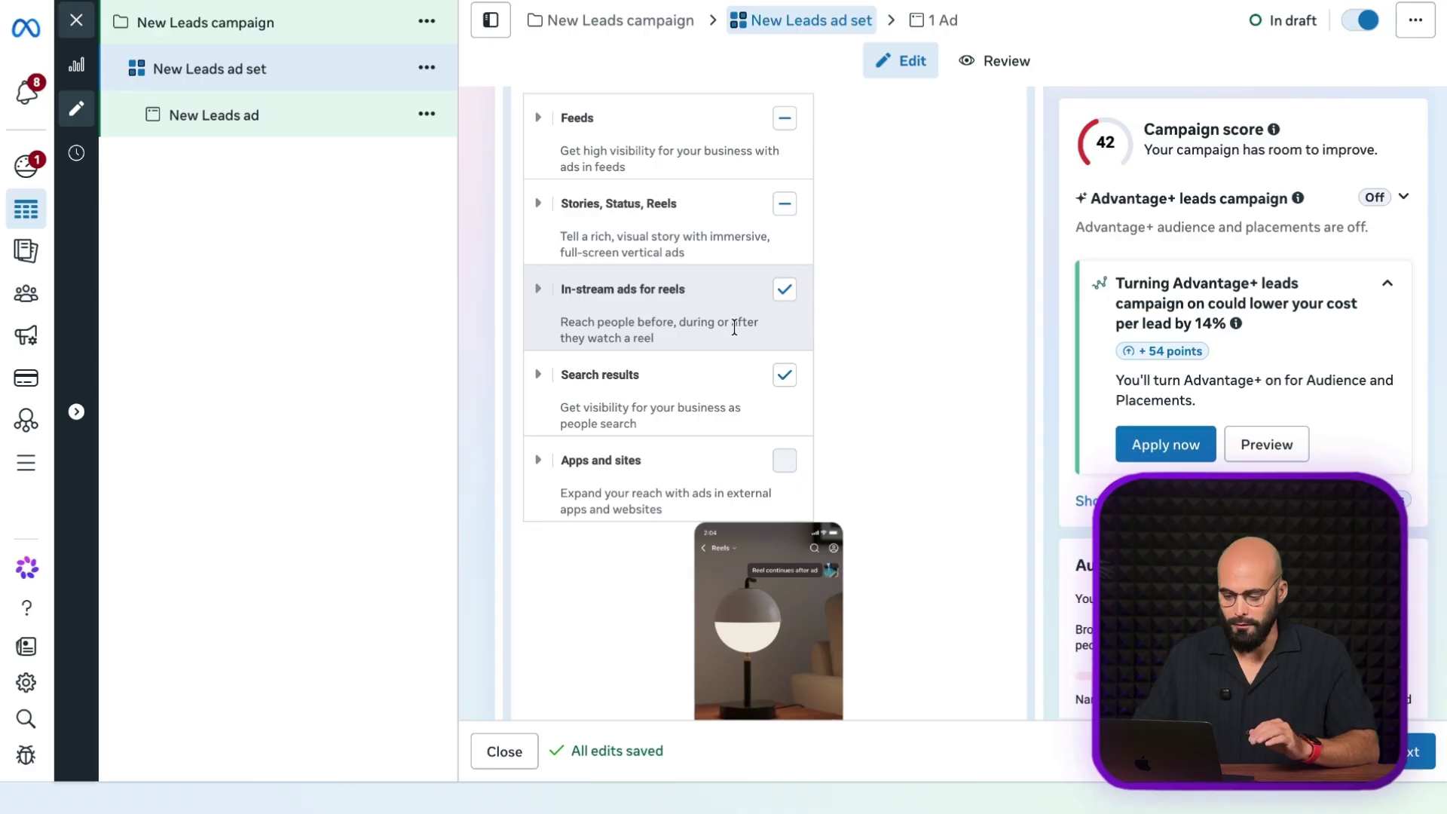
scroll(734, 327, "down", 6)
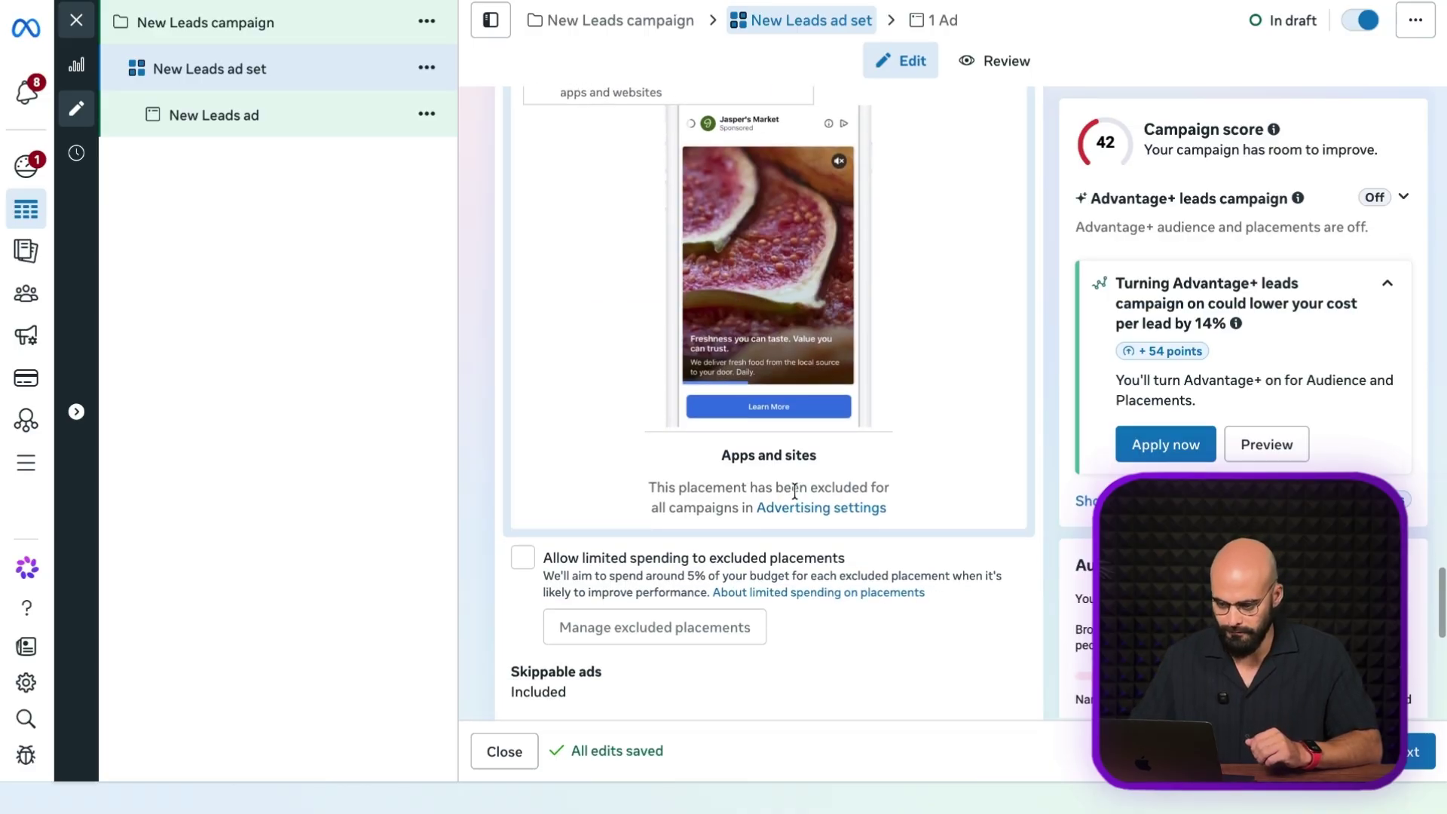
Finish the ad set's placement settings and continue to the setup of the New Leads ad.
scroll(883, 445, "down", 6)
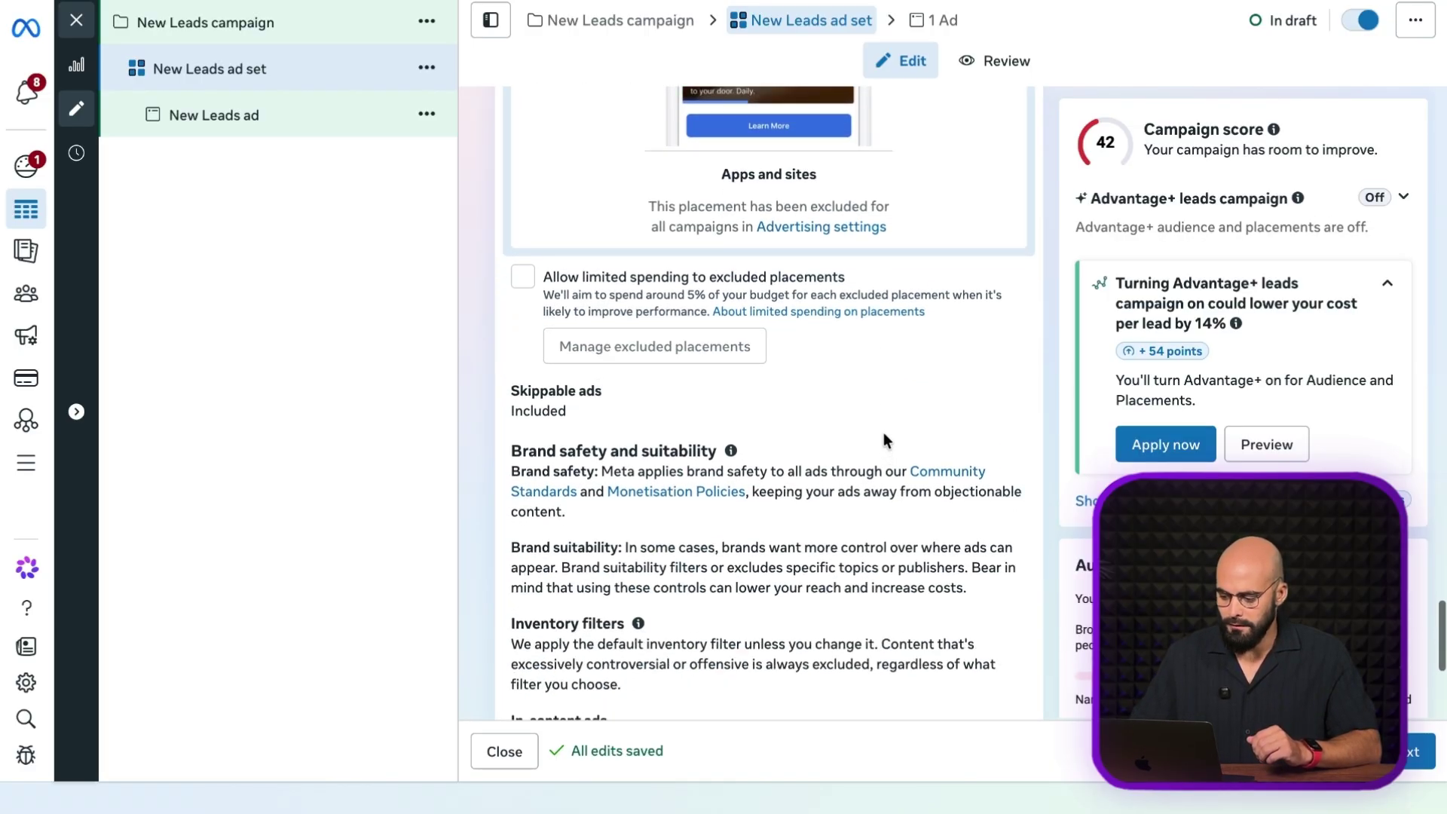
scroll(884, 437, "down", 3)
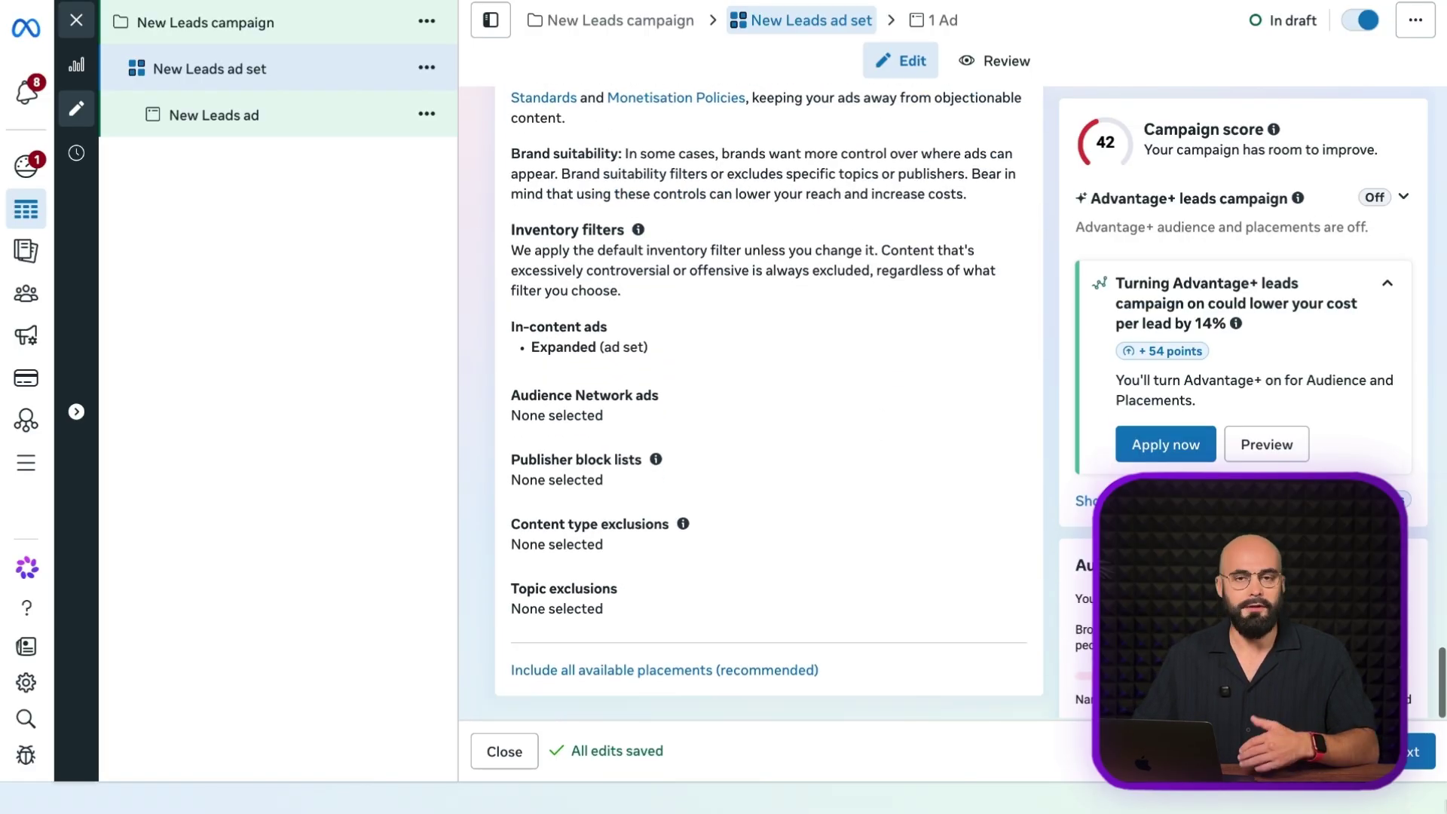
left_click(1418, 751)
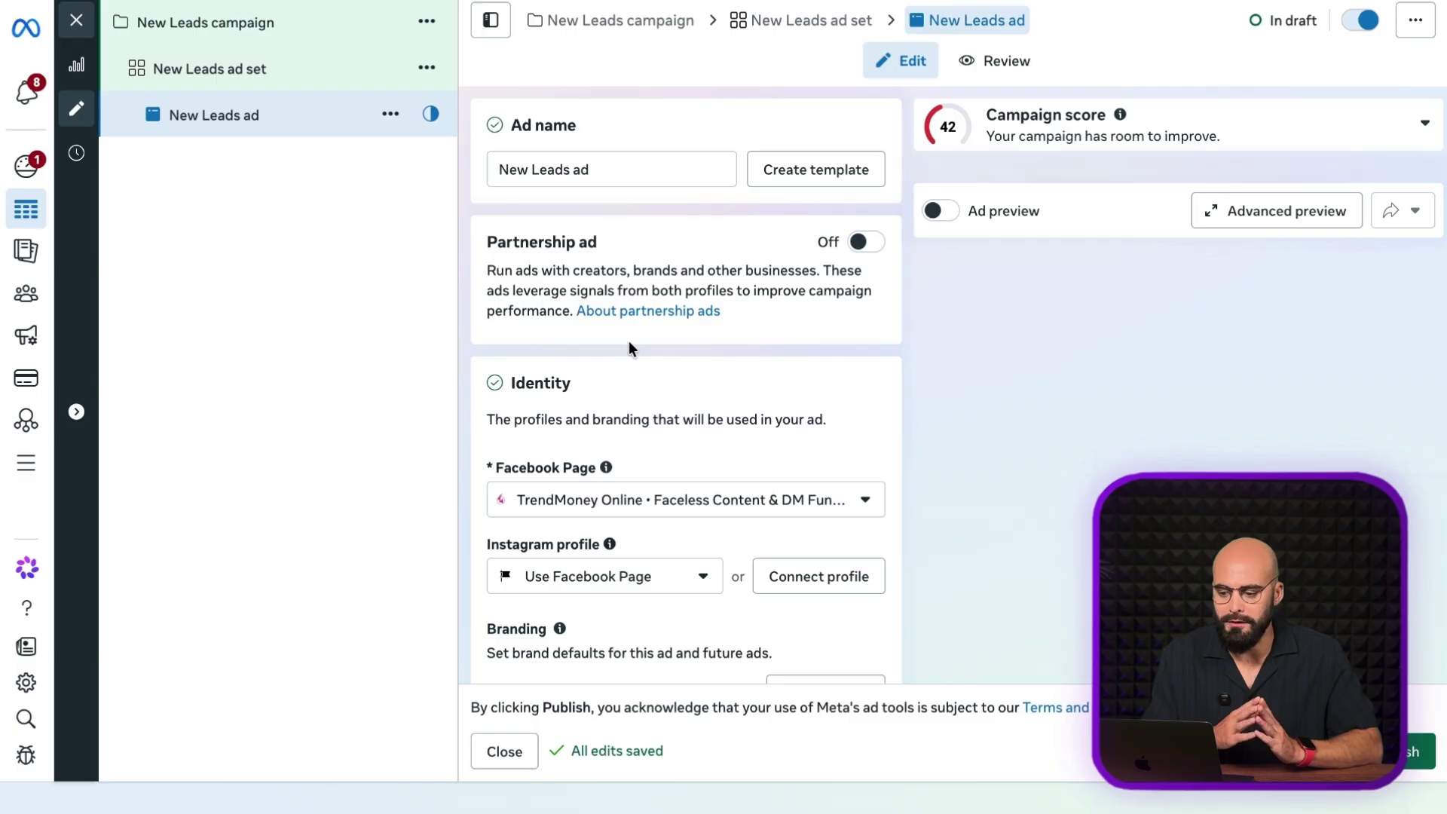
Opt the New Leads ad out of multi-advertiser ads in its ad setup, keeping the single image or video format.
scroll(629, 340, "down", 4)
scroll(629, 341, "up", 1)
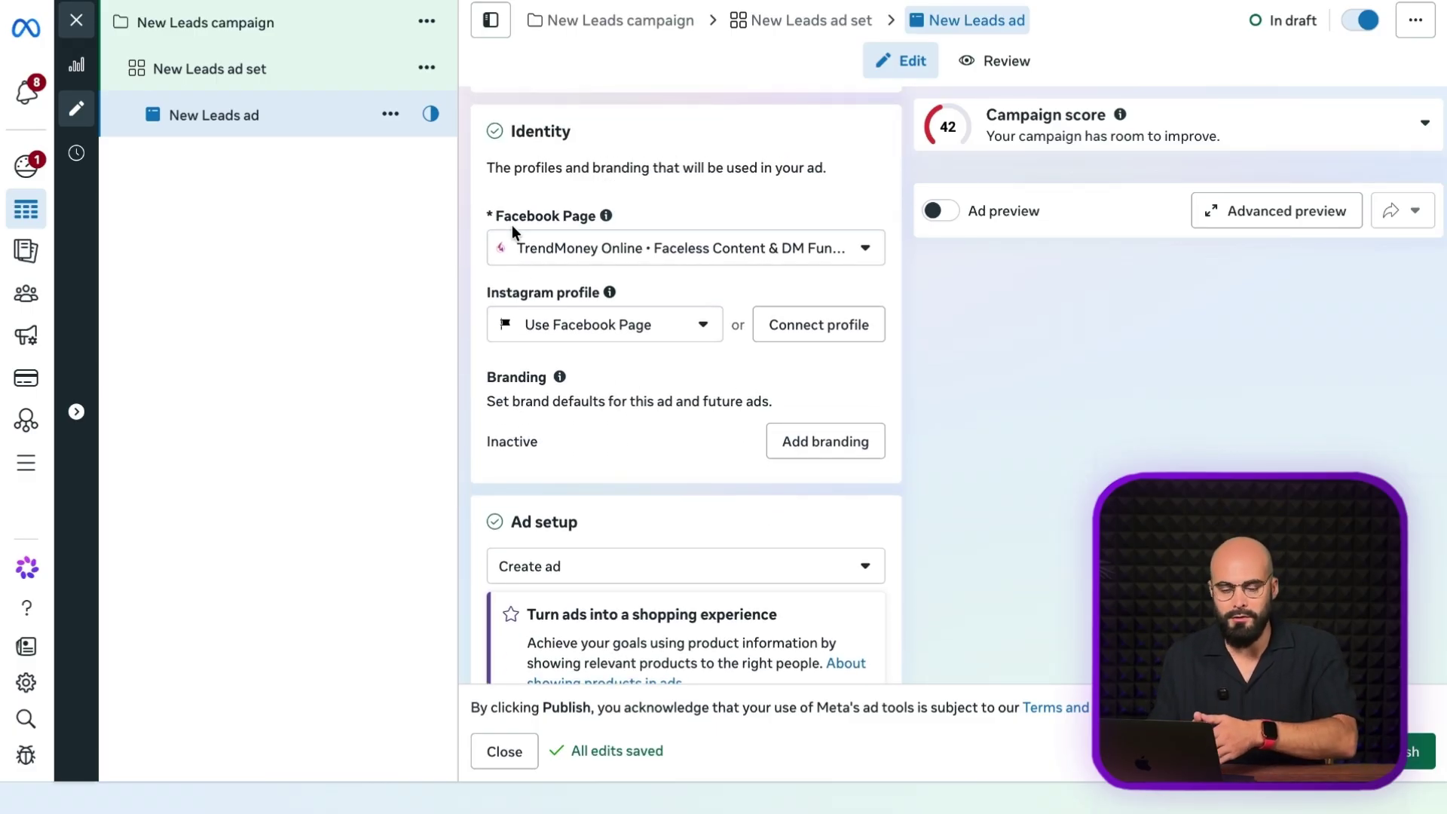
mouse_move(608, 228)
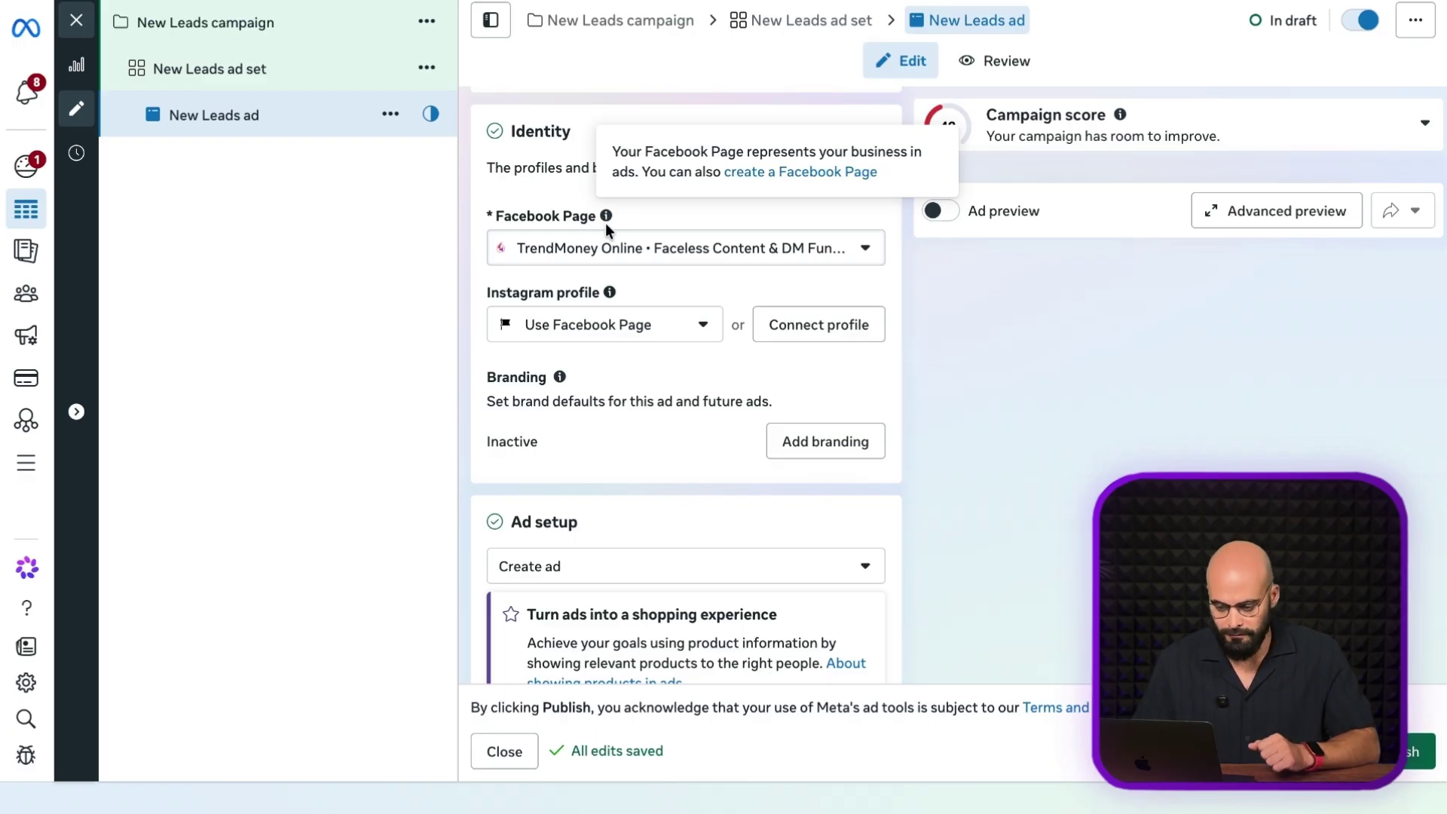
scroll(632, 365, "down", 9)
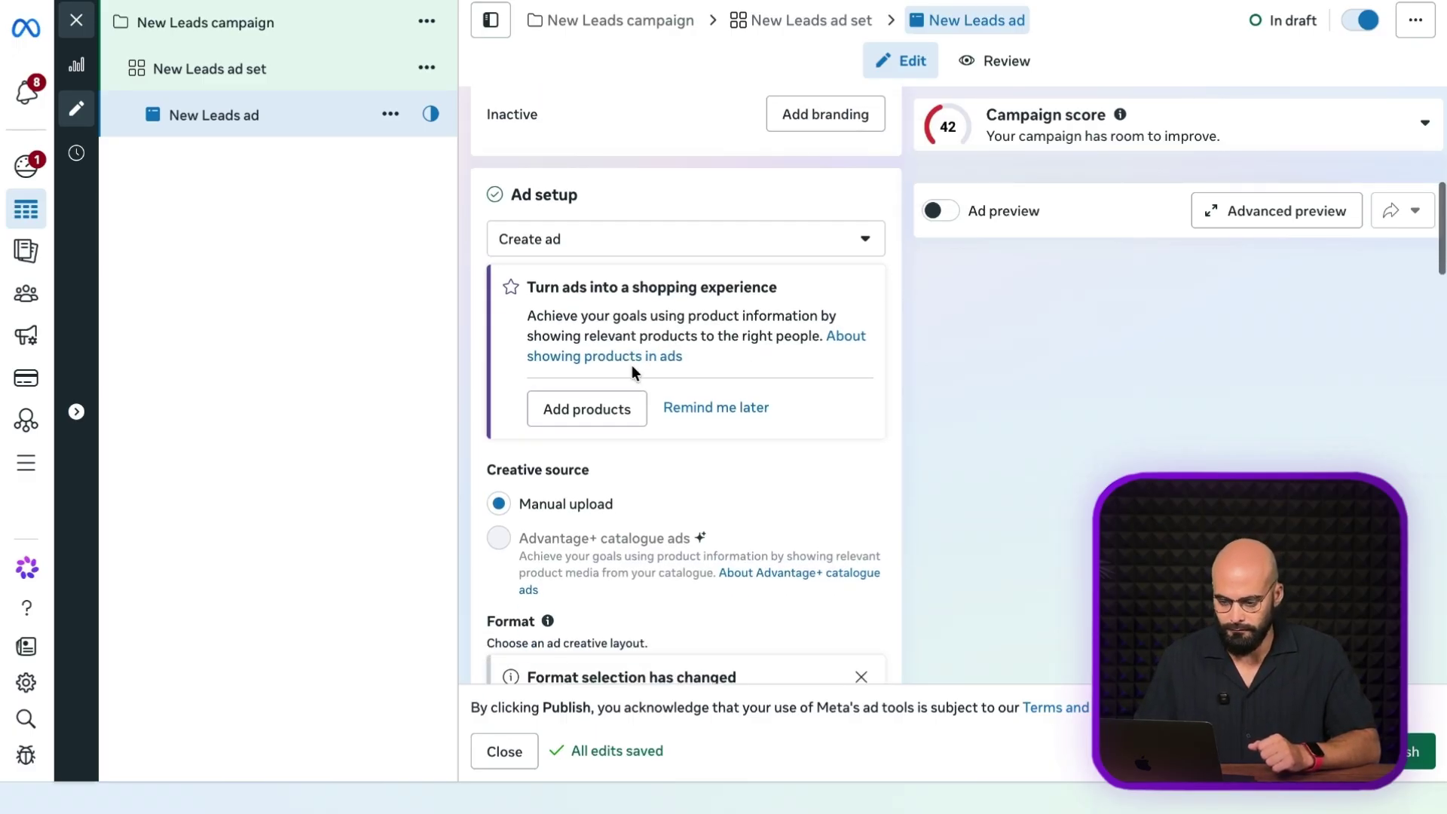
scroll(631, 368, "down", 2)
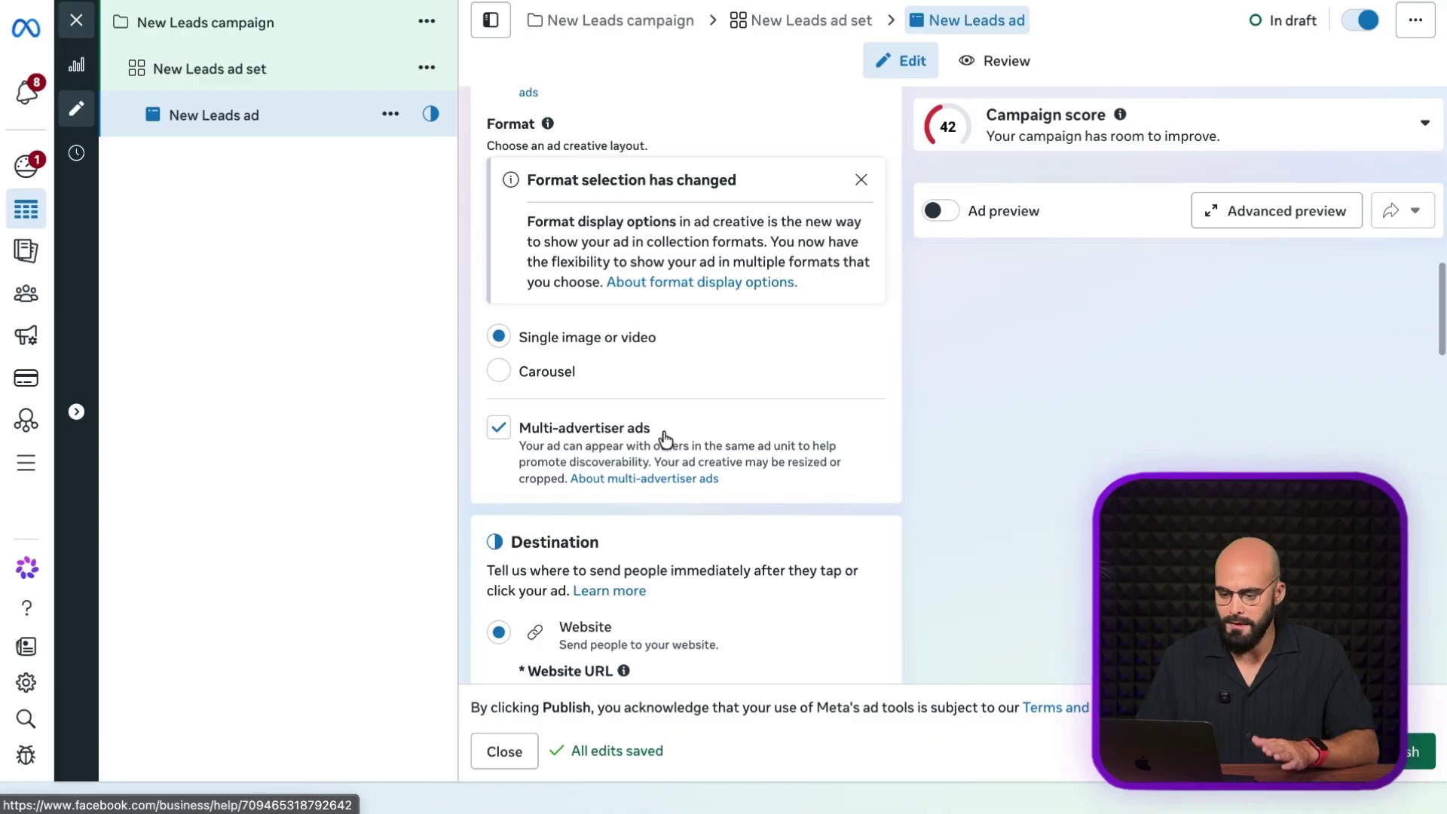
scroll(663, 431, "down", 2)
scroll(544, 298, "down", 1)
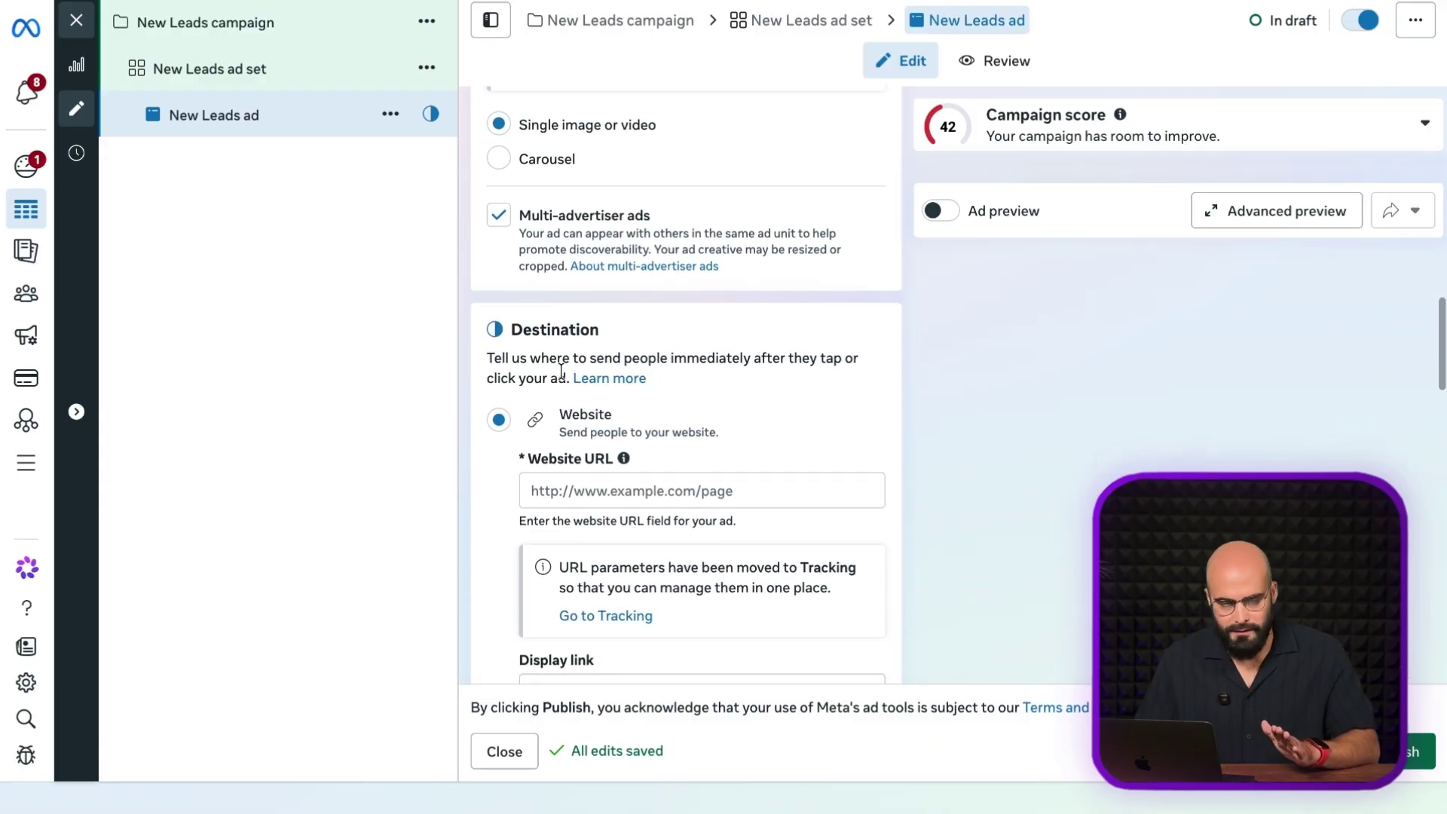
left_click(498, 215)
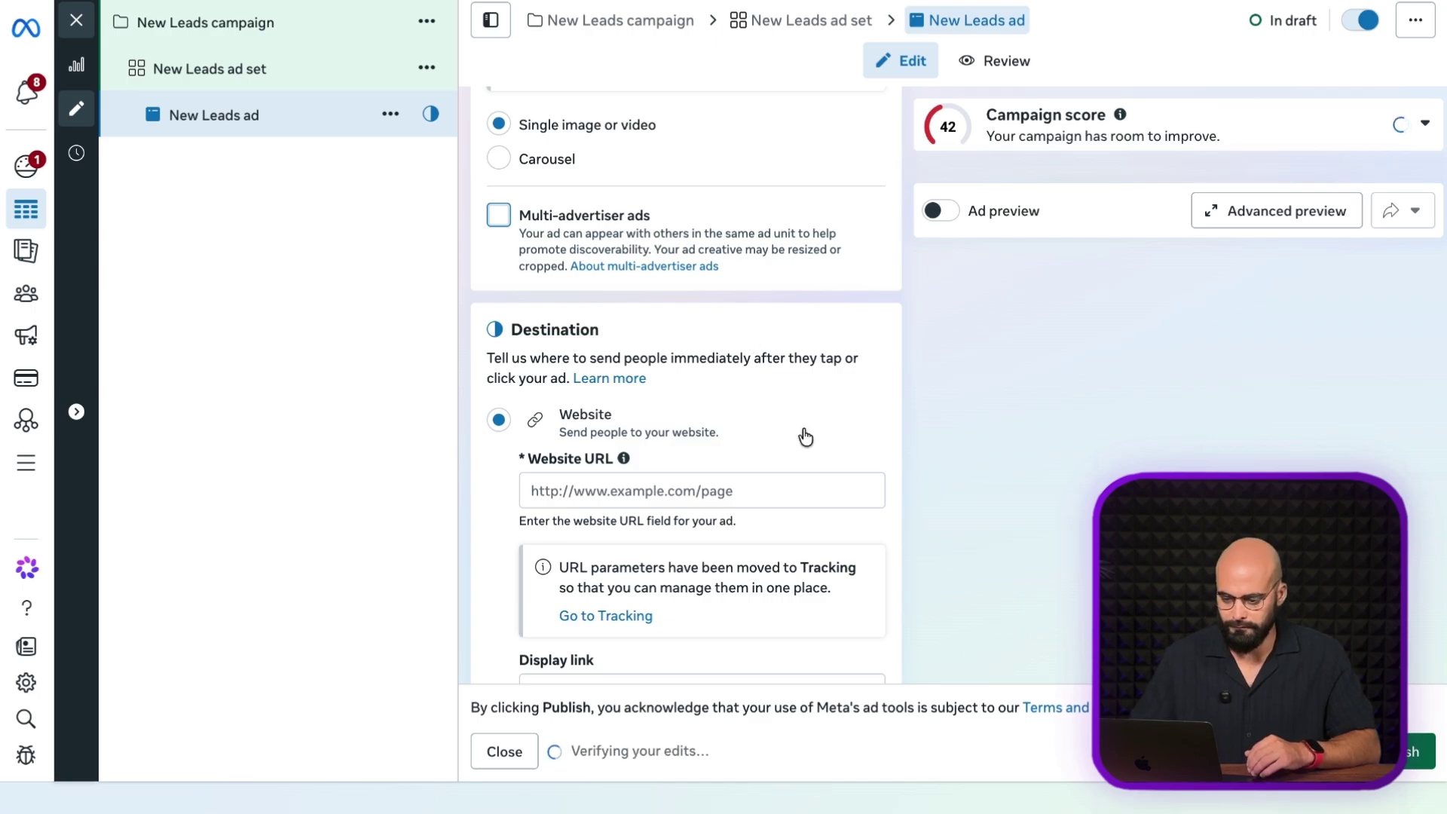
scroll(811, 413, "down", 3)
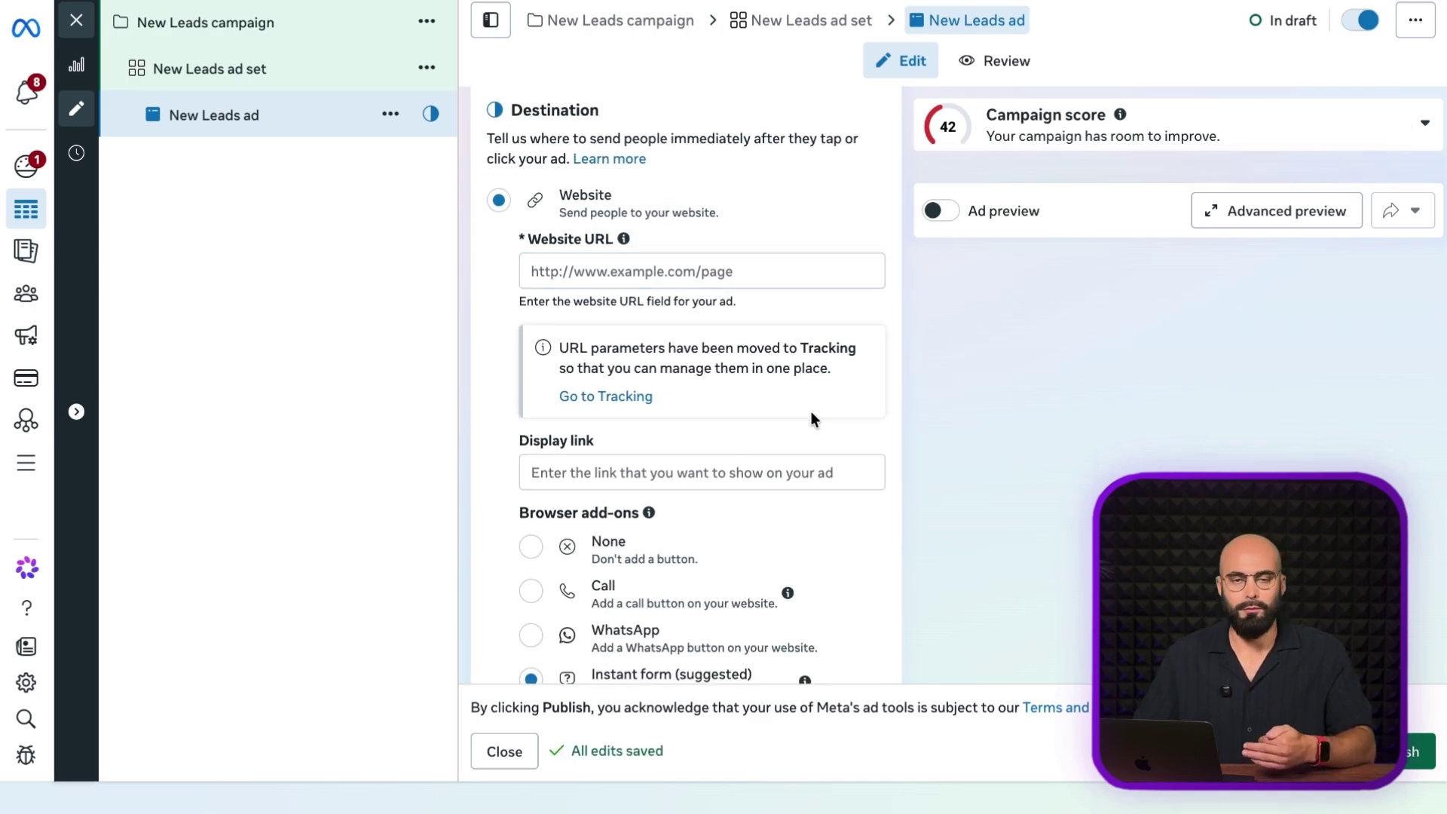
left_click(761, 281)
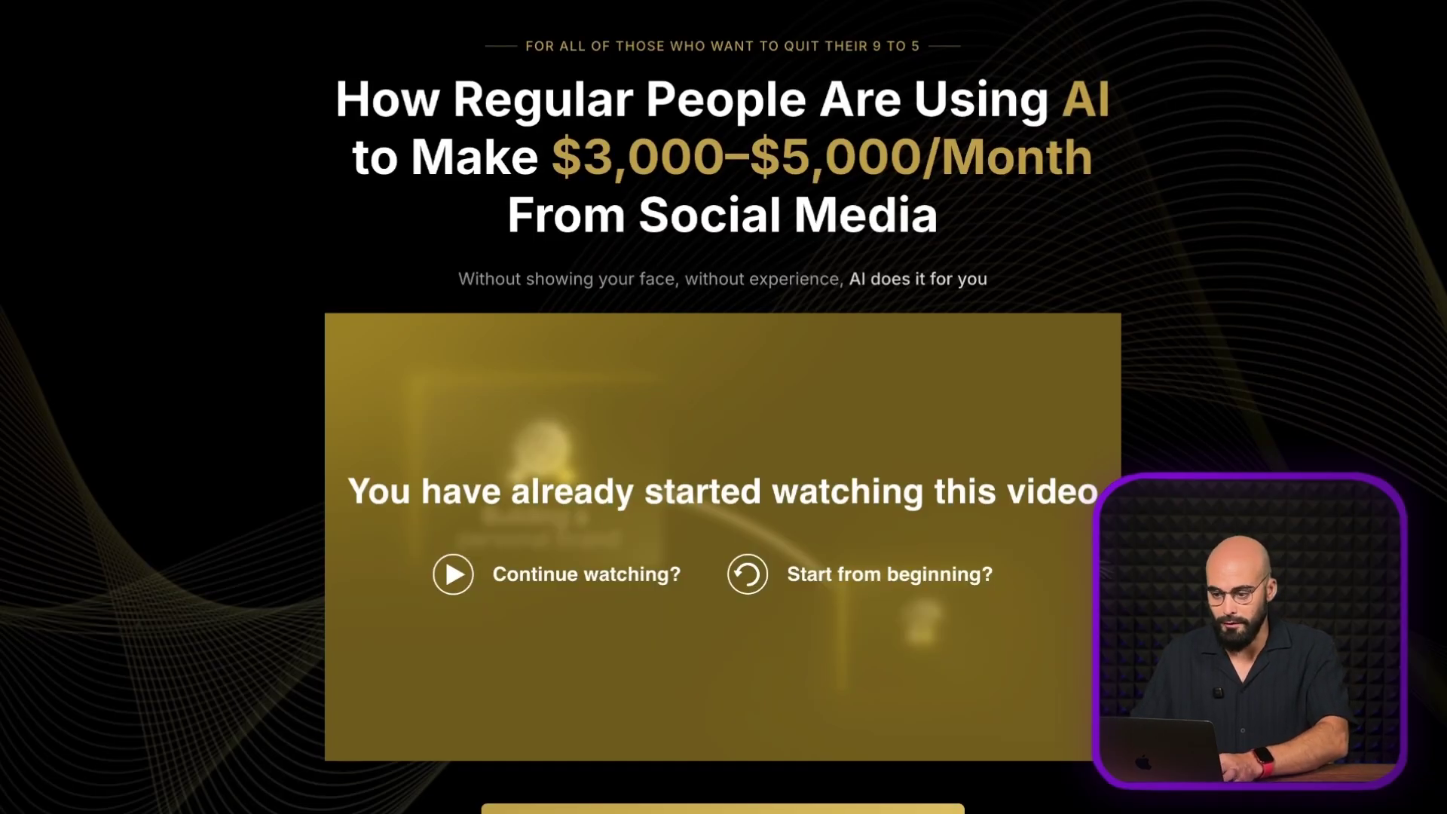
key("ctrl+l")
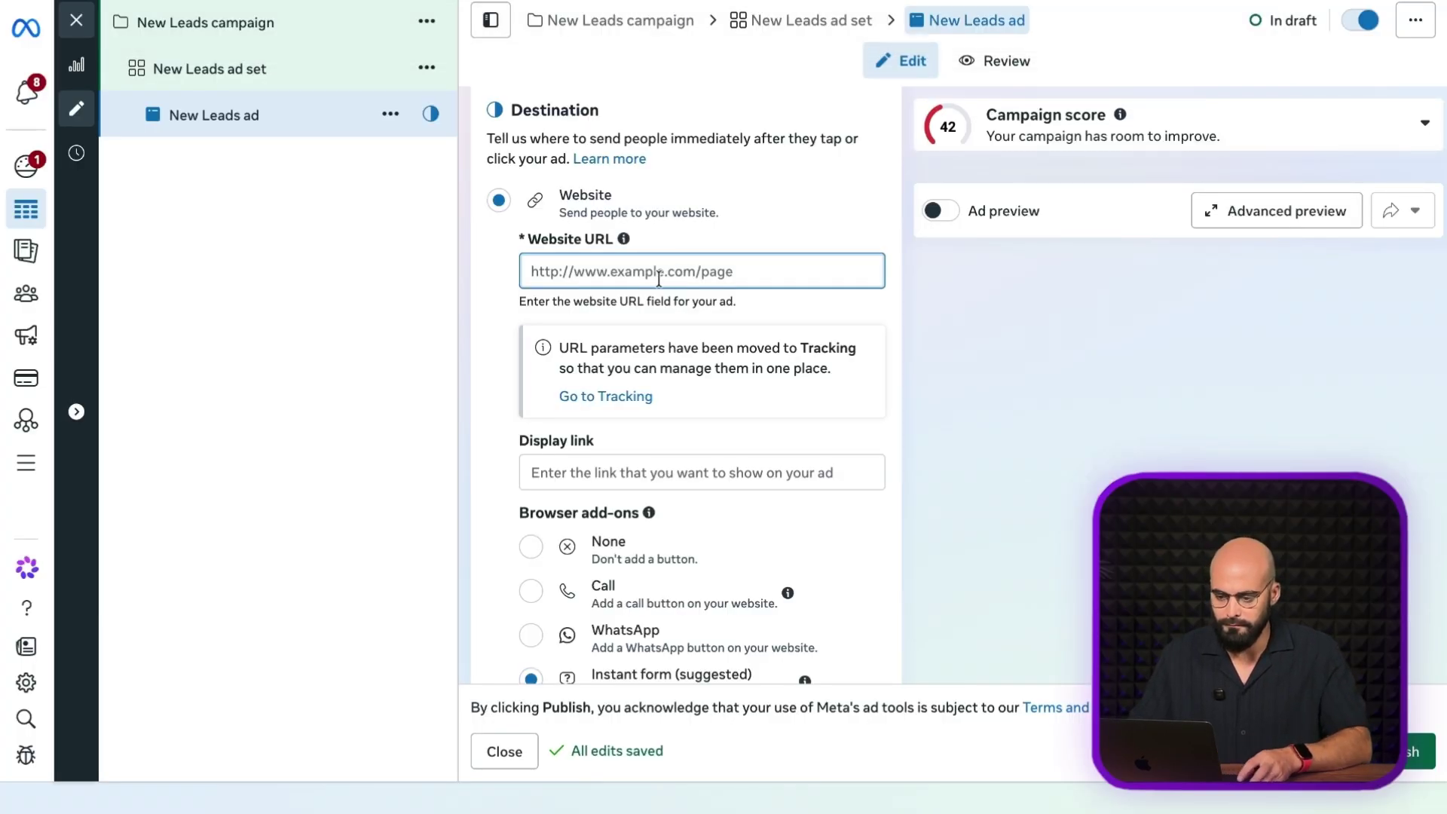
key("ctrl+v")
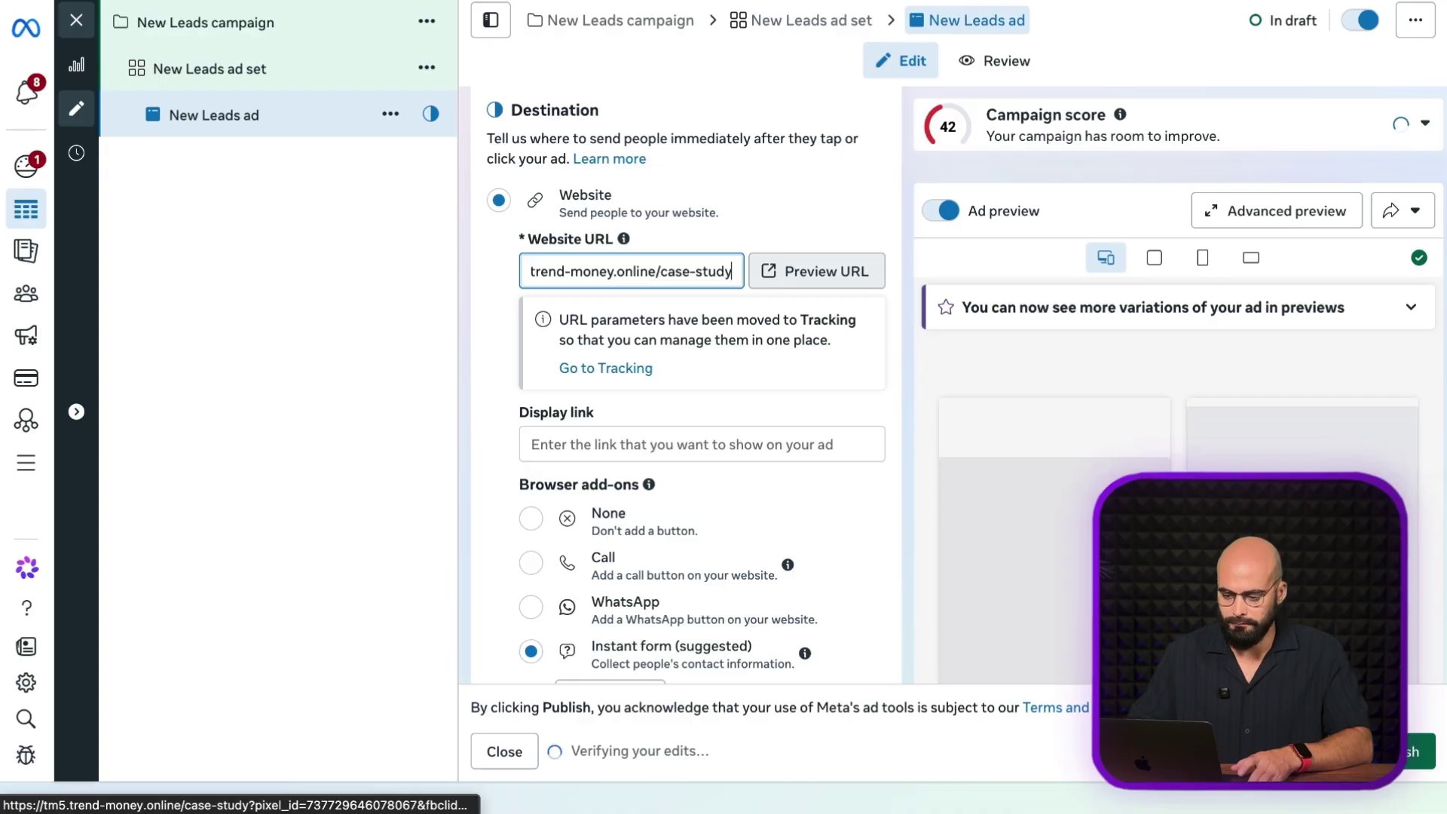
left_click(842, 437)
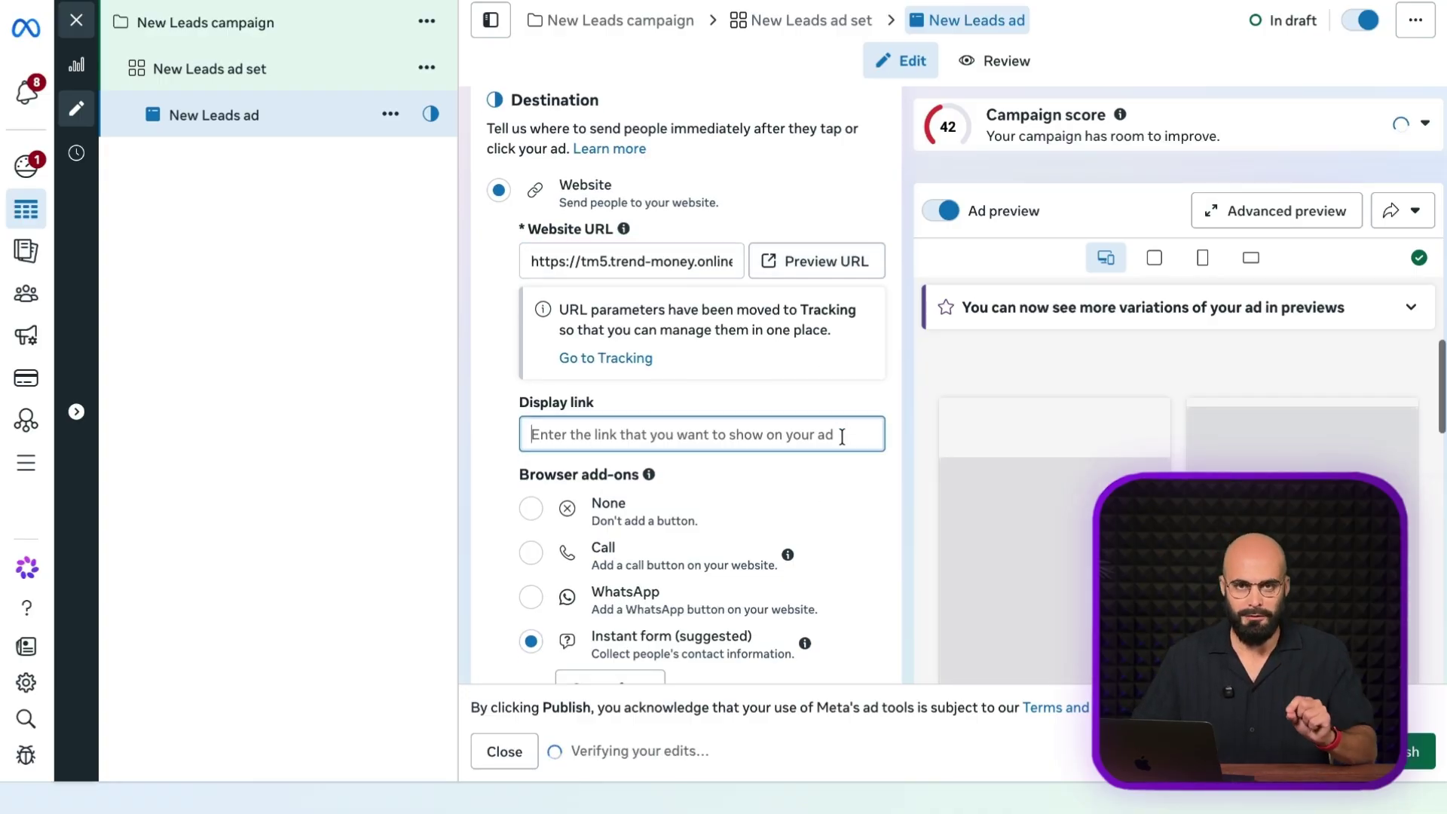
Set the website destination's browser add-ons to None and check the explanation of what the add-ons do.
scroll(843, 437, "down", 1)
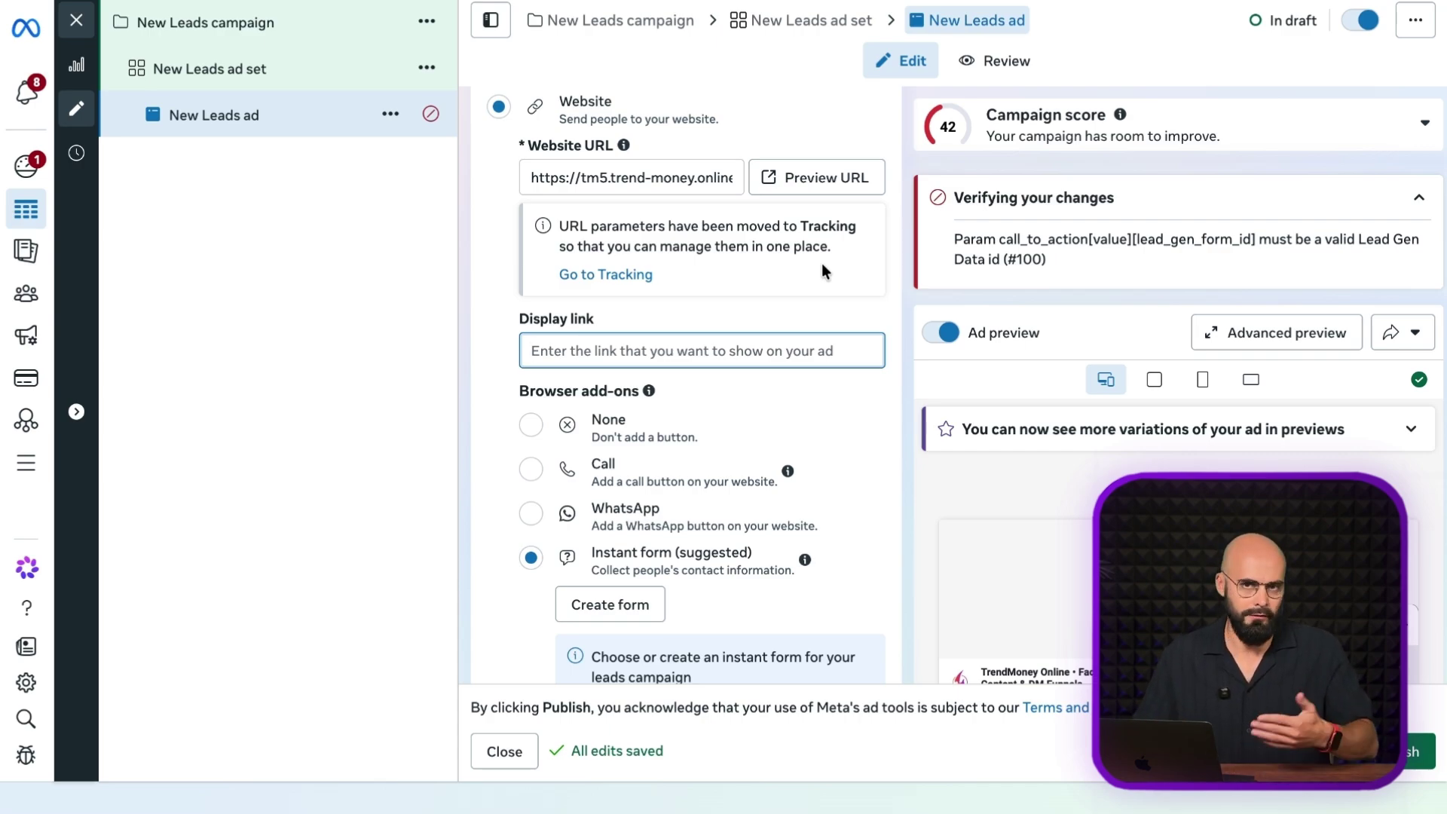
scroll(800, 425, "down", 1)
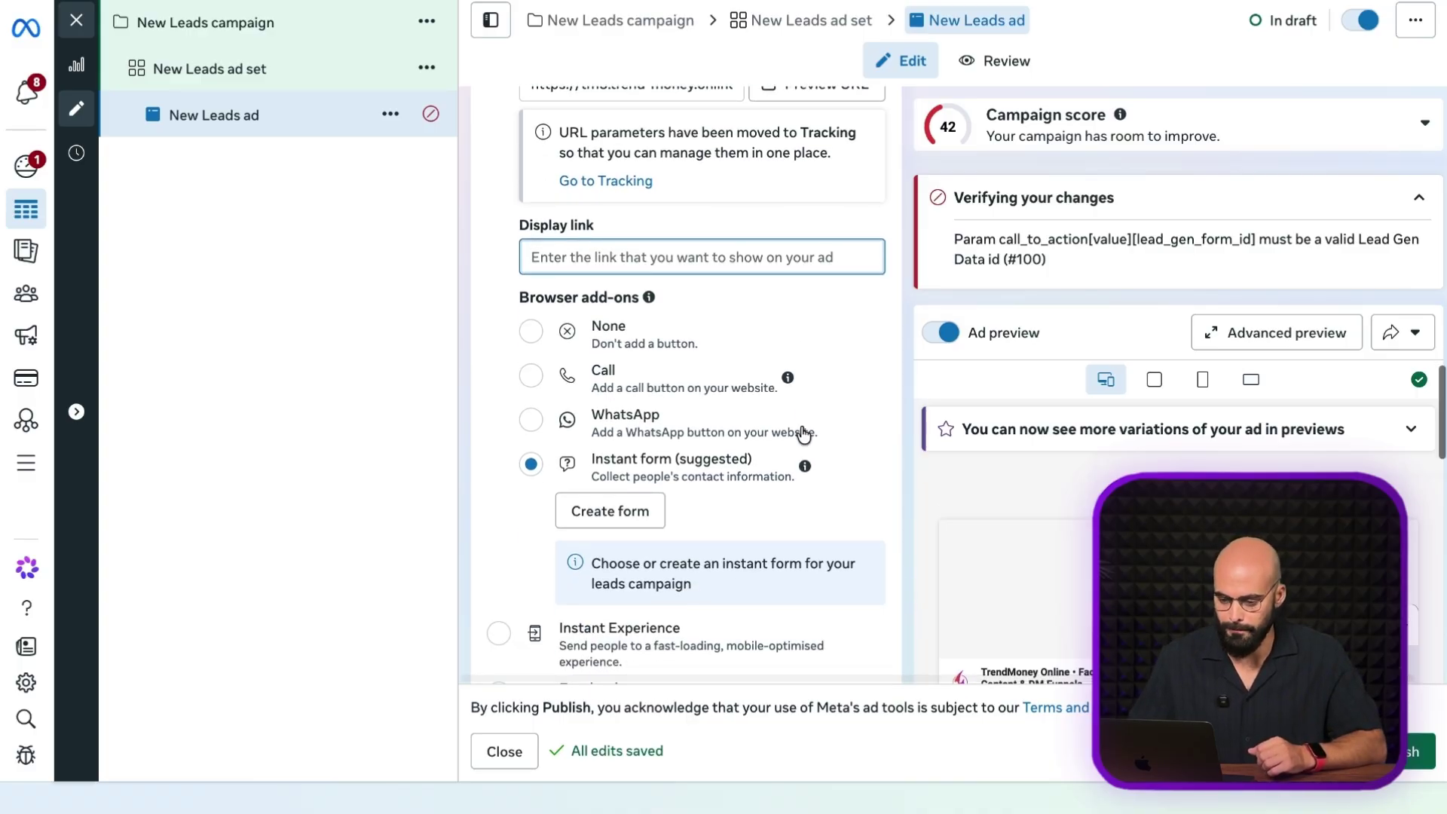
left_click(683, 335)
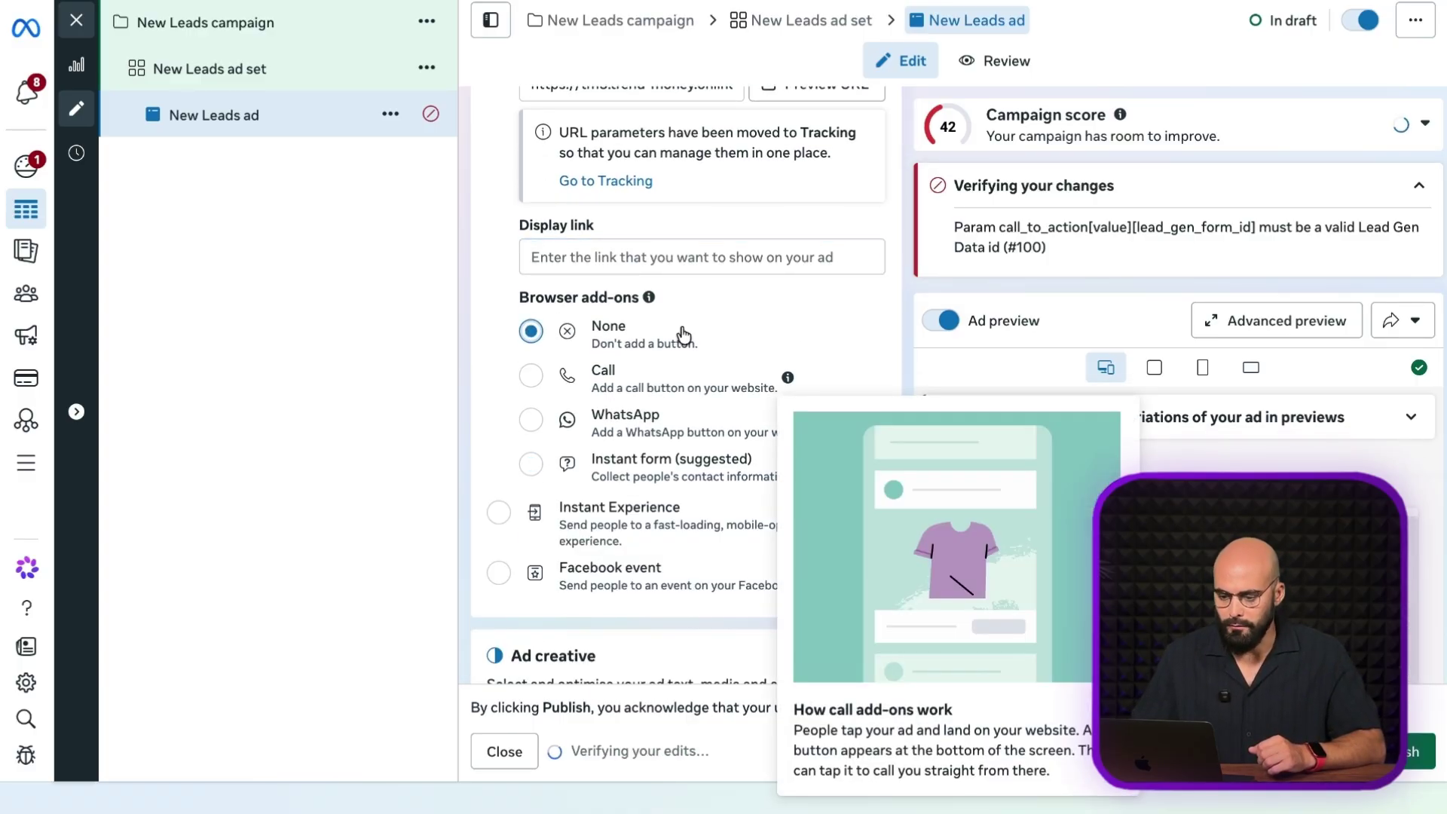
scroll(684, 335, "down", 2)
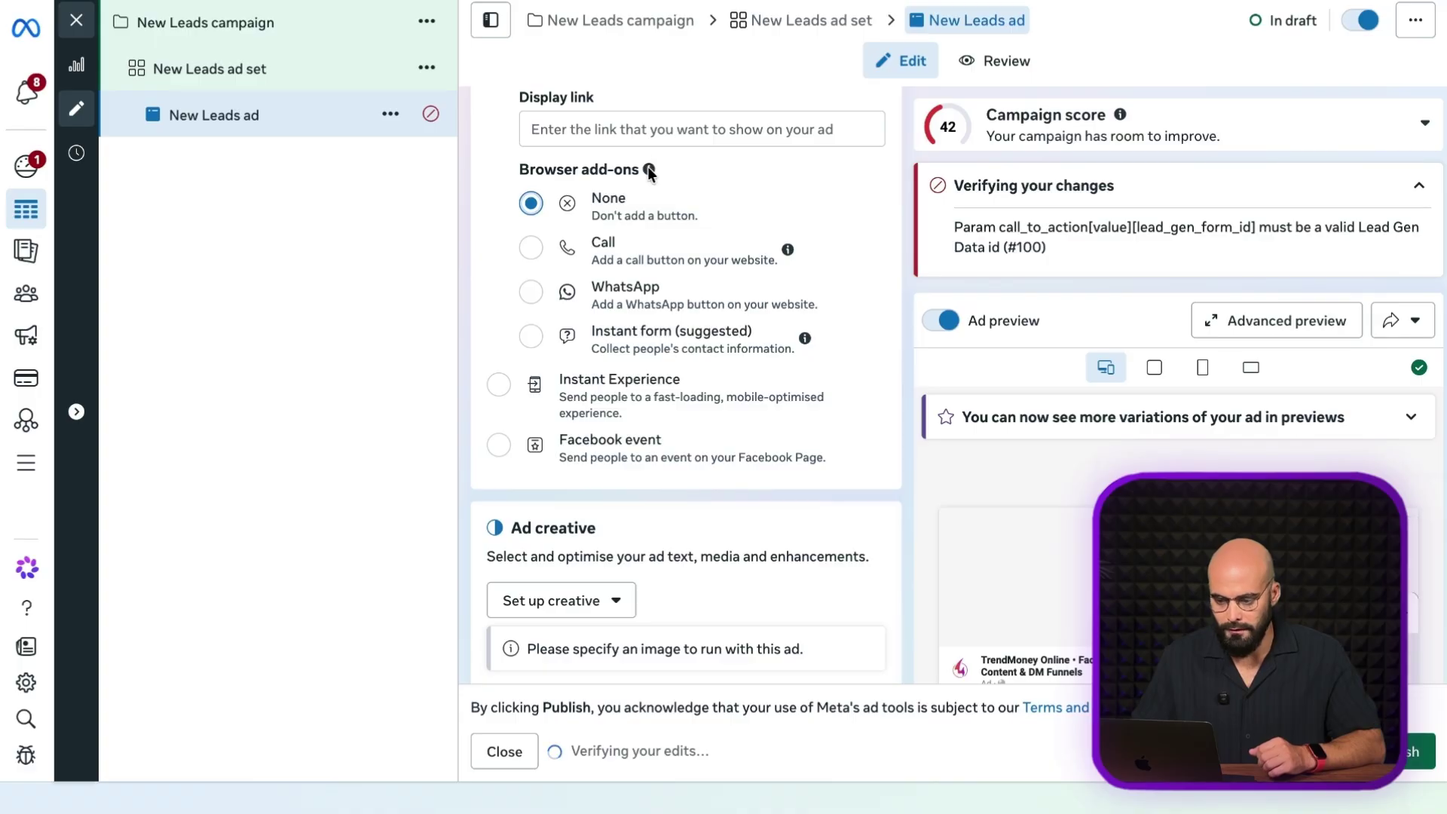
mouse_move(649, 172)
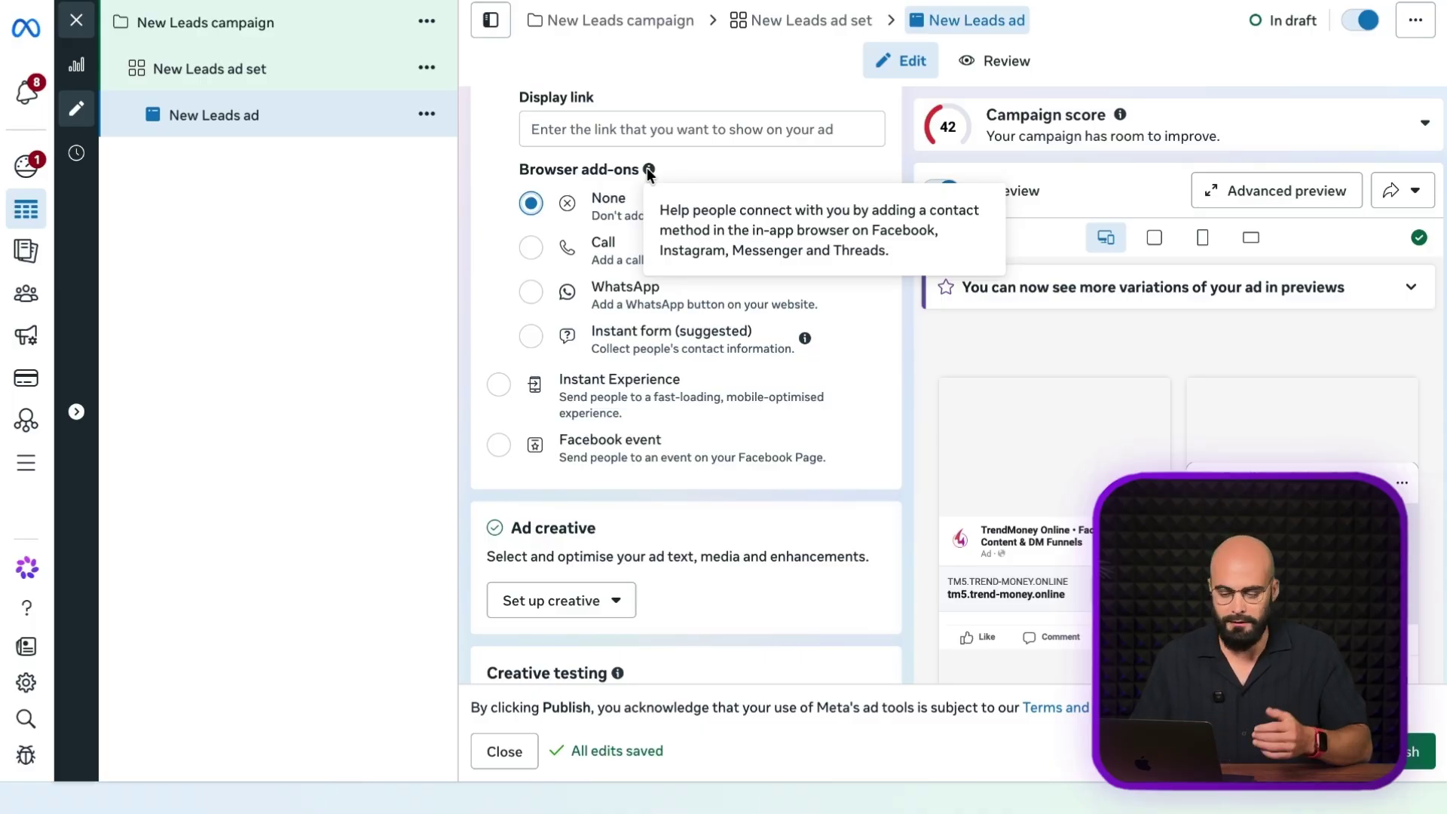
Examine the ad's creative, creative testing, languages and tracking sections, including the URL parameters.
scroll(766, 418, "down", 2)
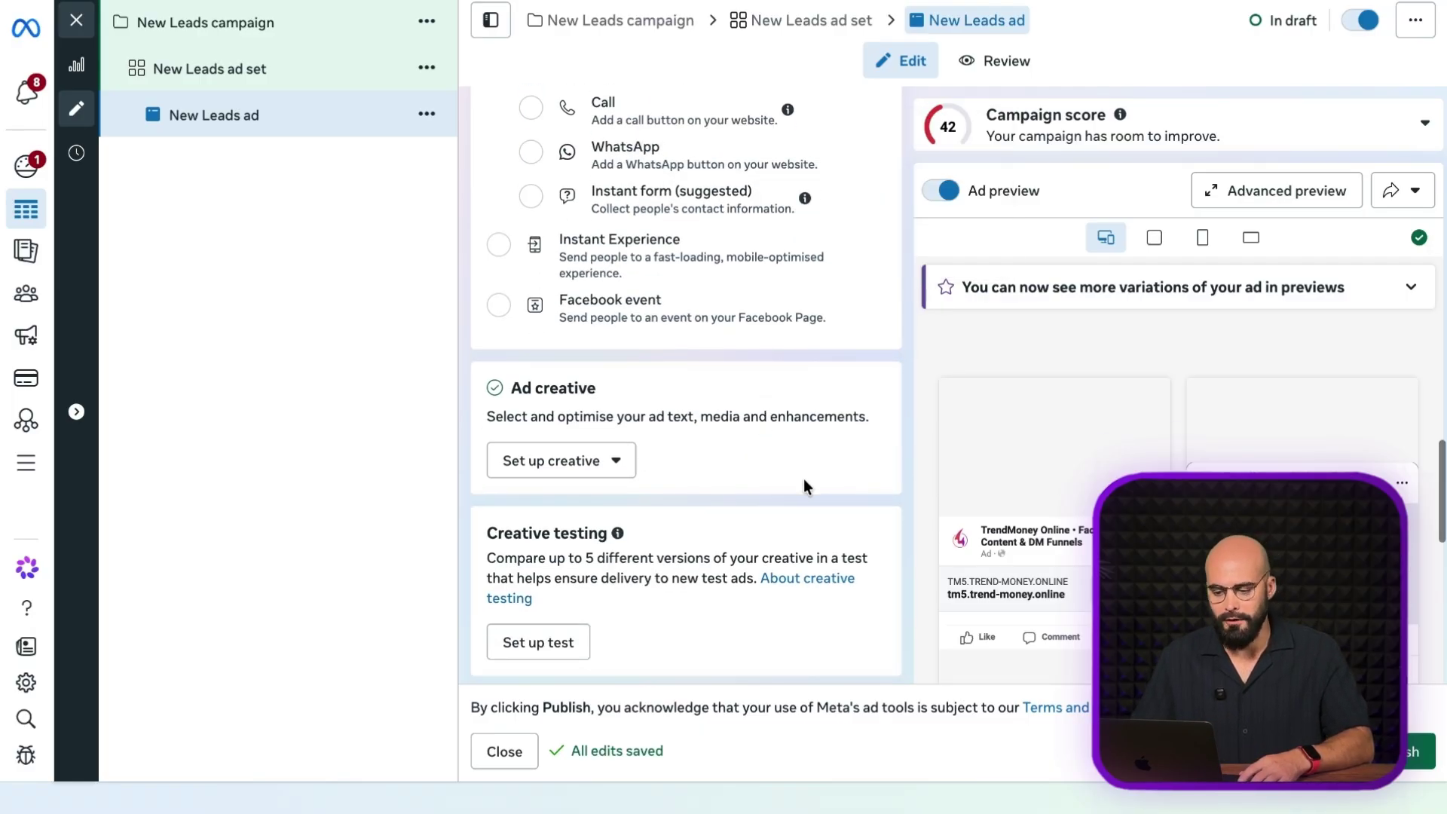
scroll(804, 477, "down", 3)
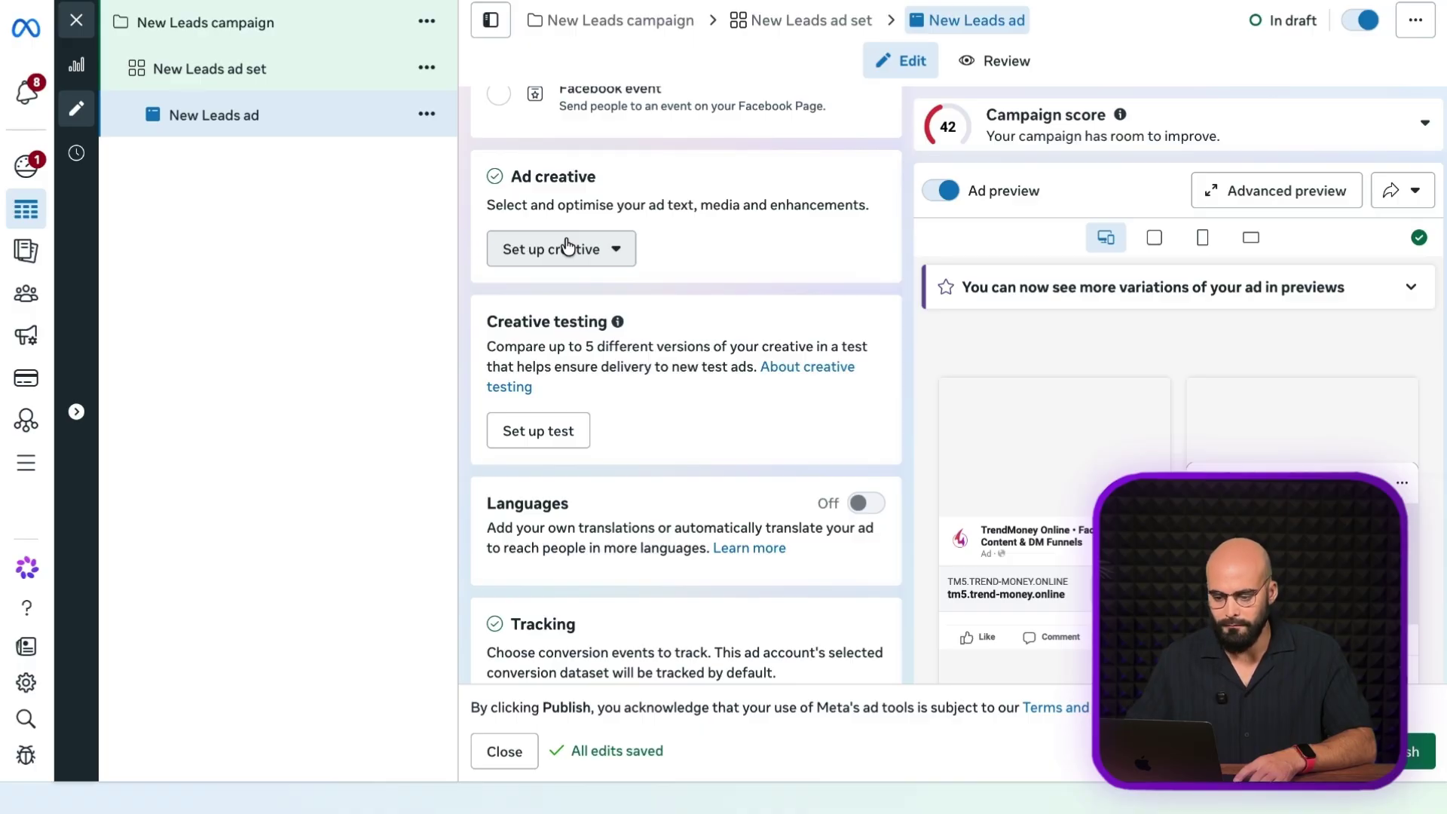
scroll(643, 469, "down", 6)
left_click(653, 456)
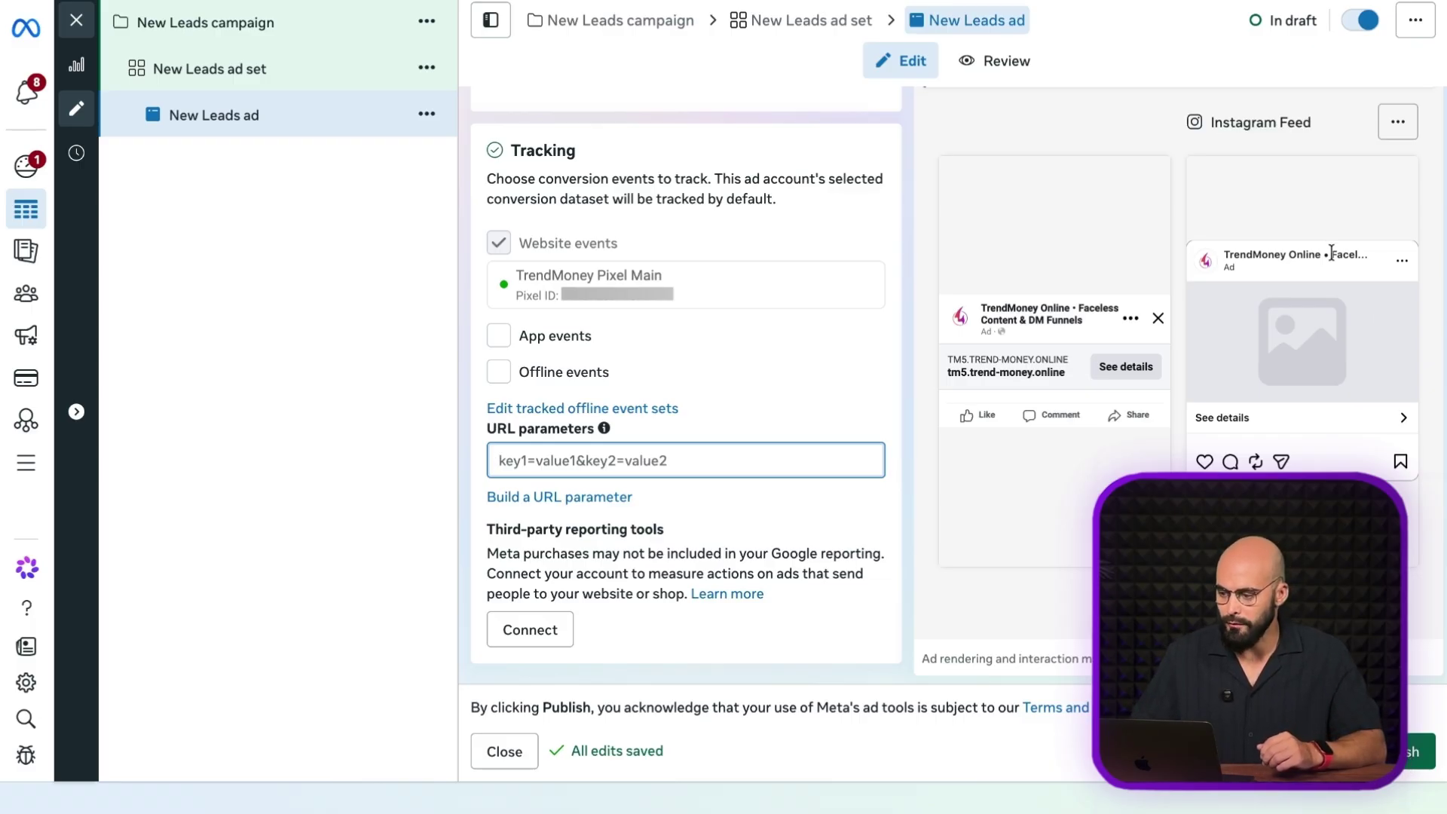
Return to the New Leads campaign's settings and check its on/off status.
left_click(270, 27)
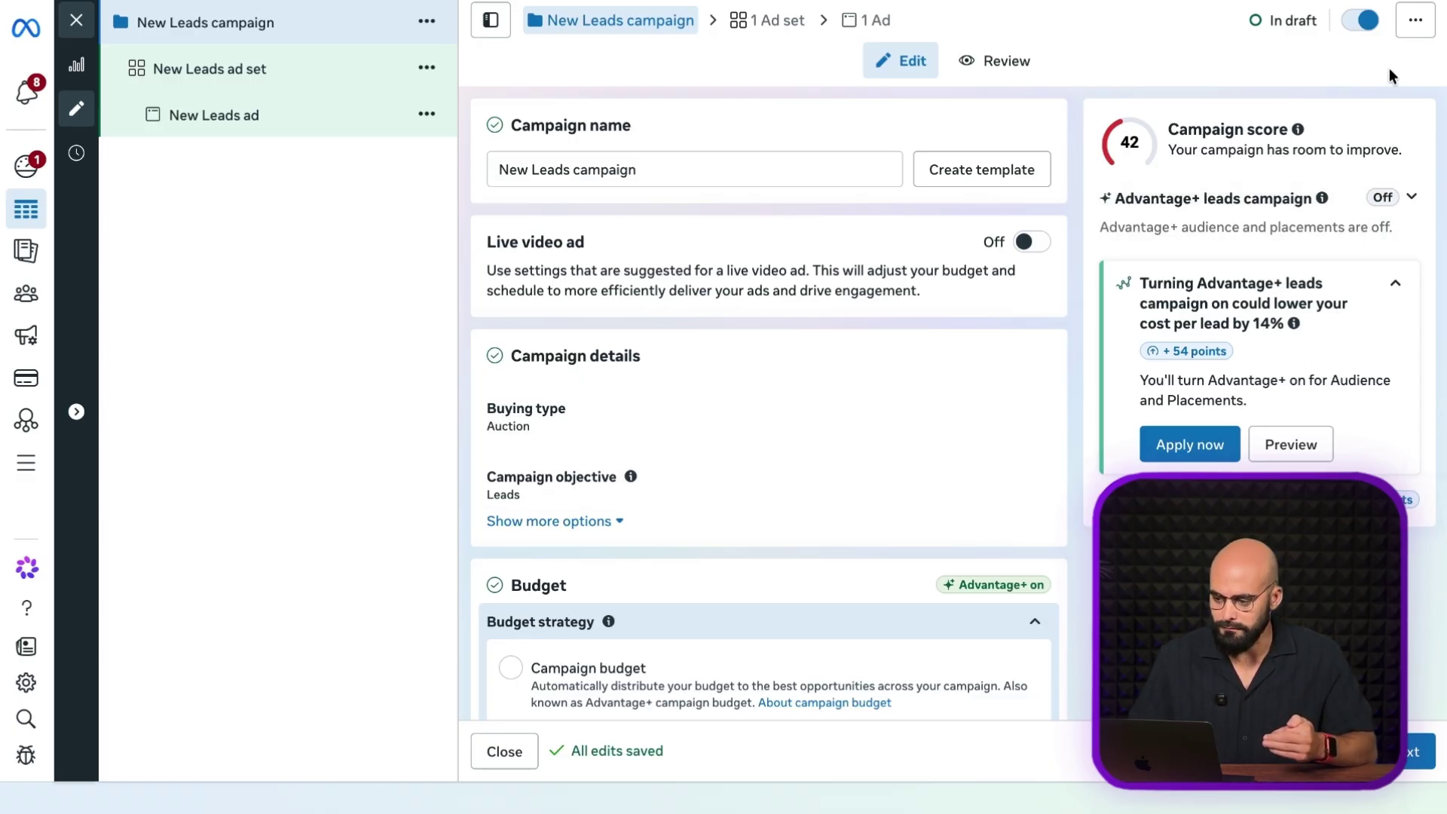
left_click(1366, 21)
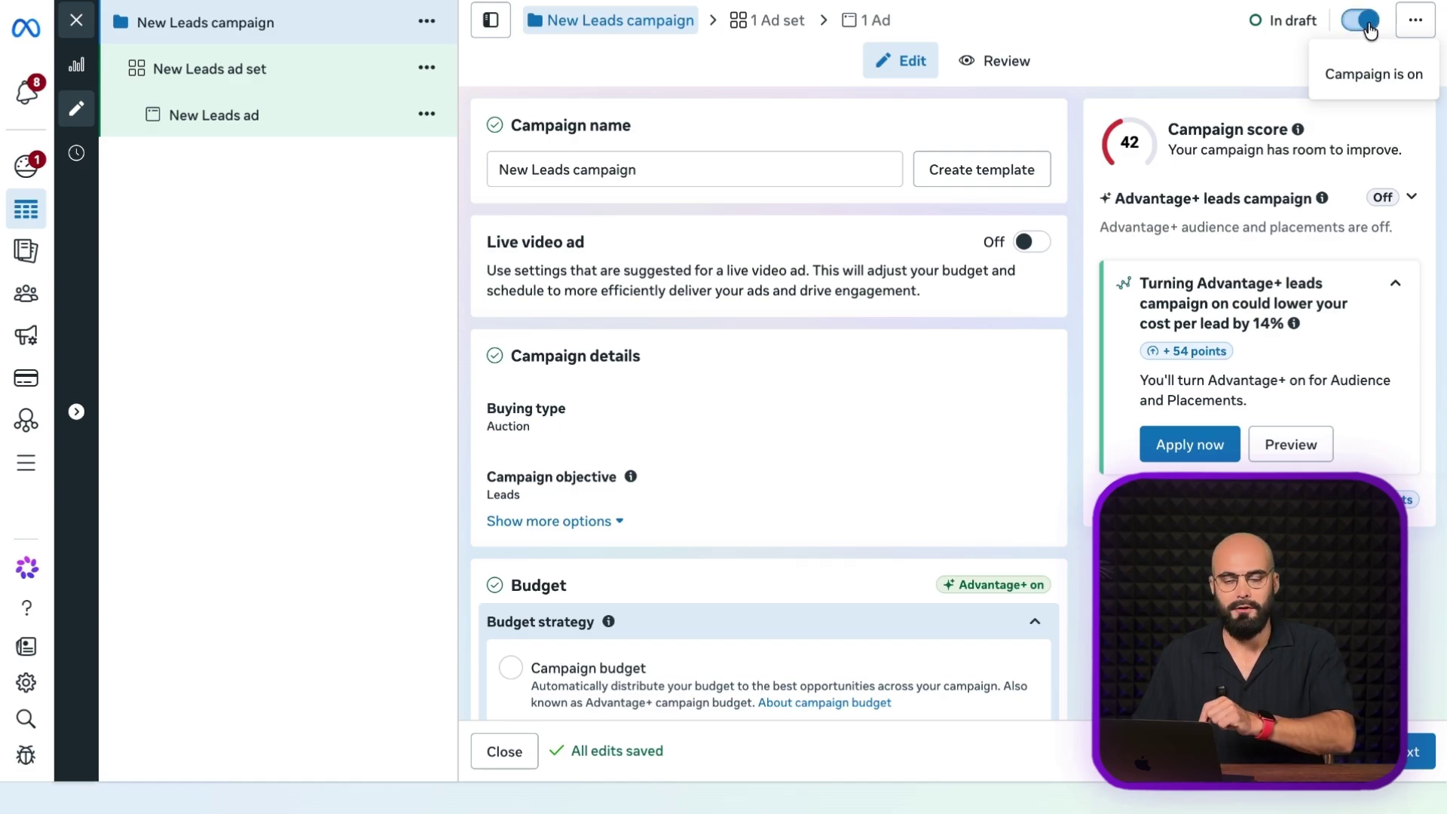